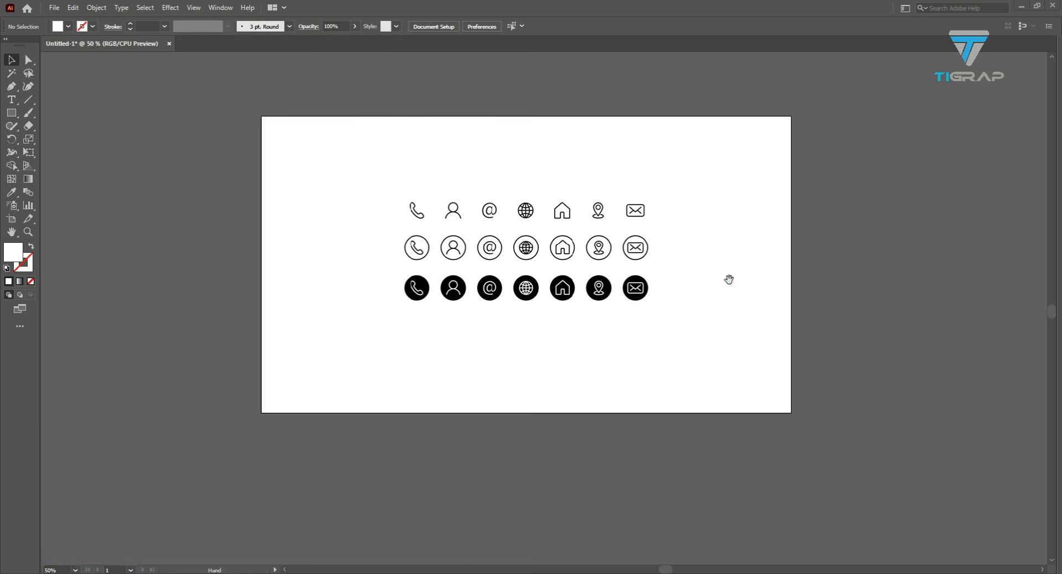
- Move the reference icon sheet off the artboard so that it sits just above its upper edge
left_click_drag(562, 260, 560, 98)
left_click_drag(576, 147, 579, 260)
left_click_drag(559, 200, 558, 103)
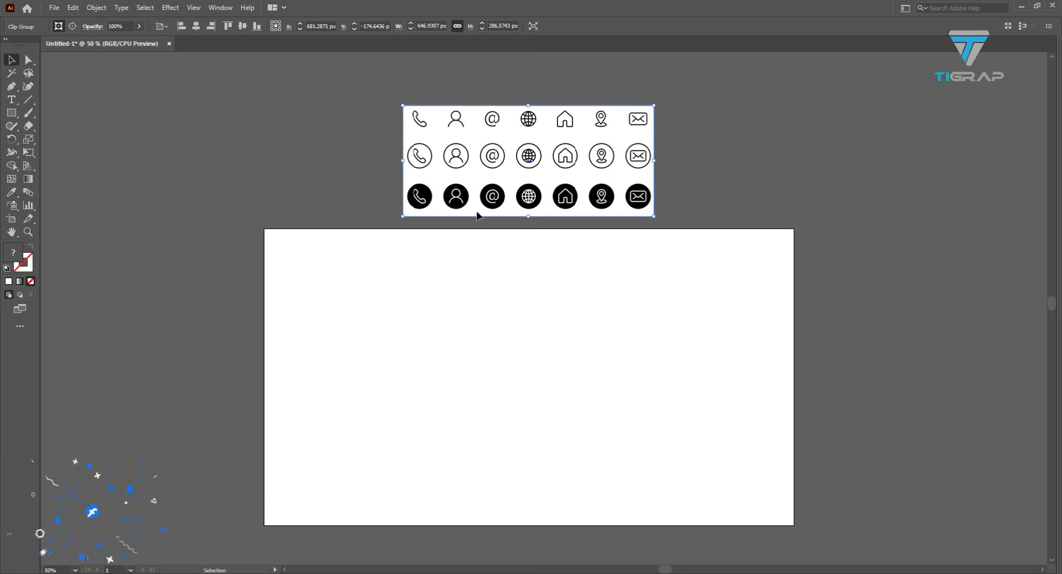
left_click(387, 326)
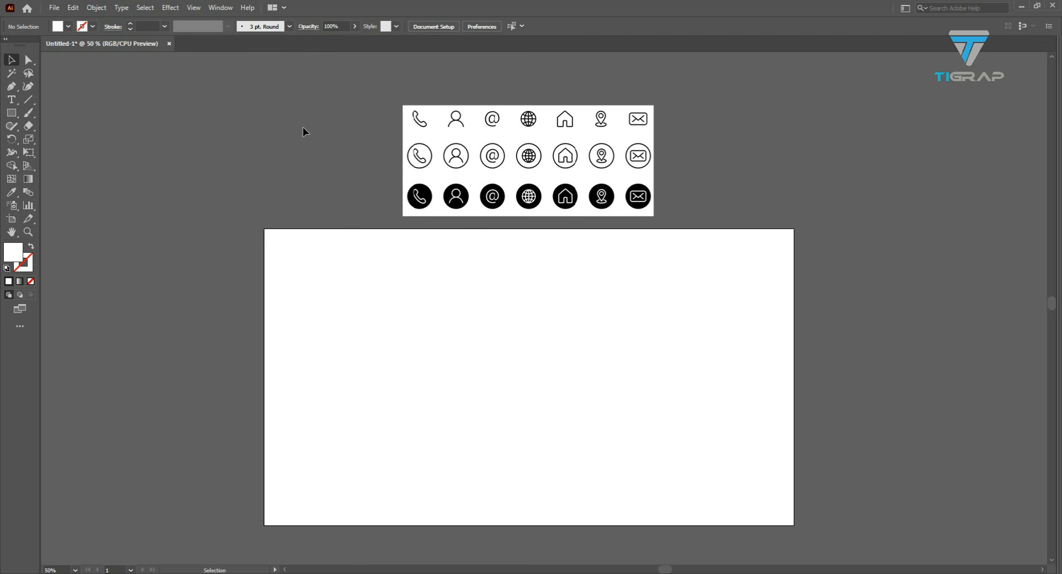
- Draw a circle about 231 px in diameter near the middle of the artboard
left_click_drag(11, 113, 58, 139)
left_click_drag(519, 366, 564, 410)
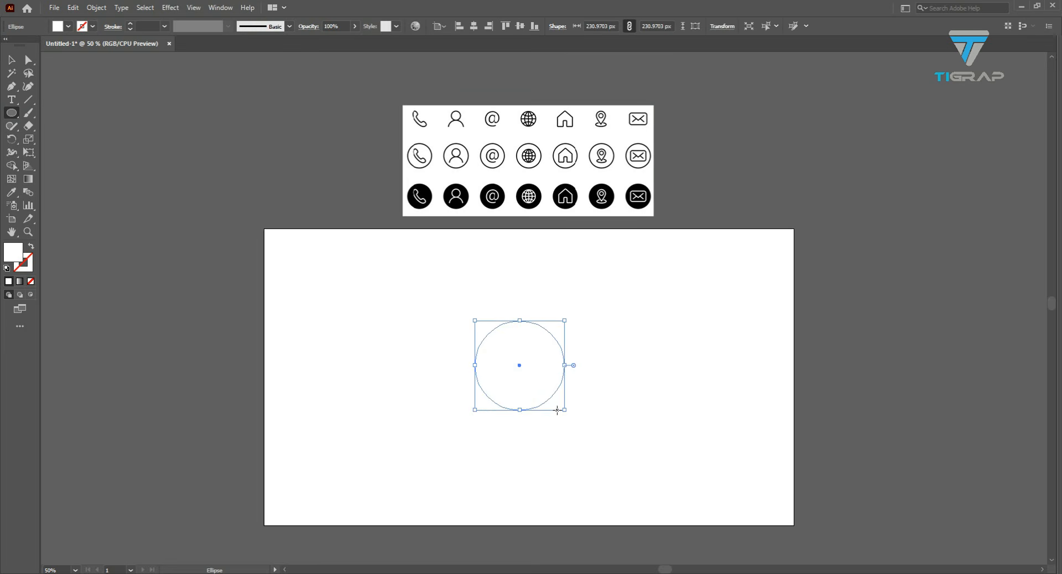
left_click(11, 59)
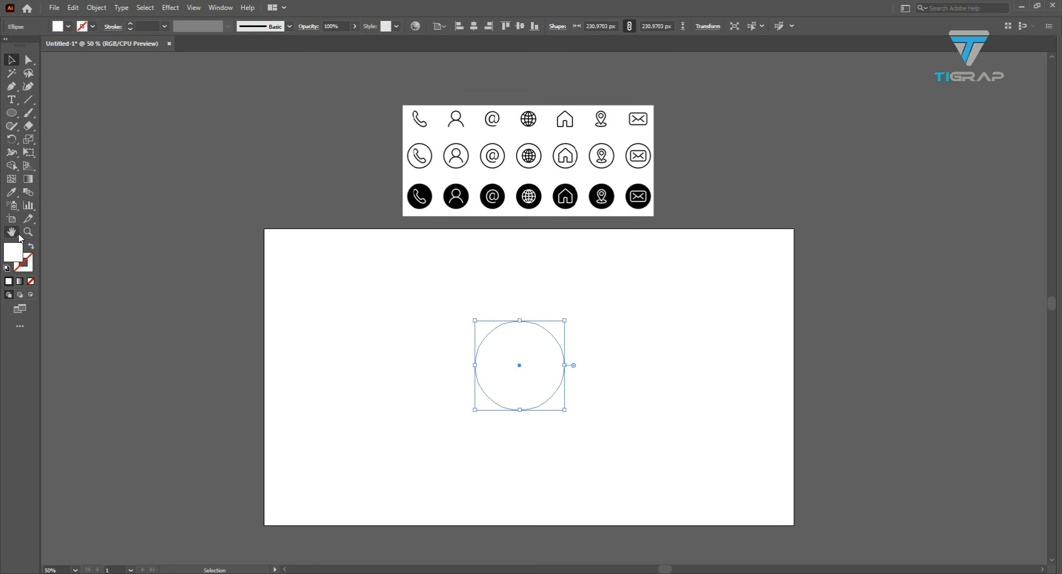
- Give the circle no fill and a 1 pt black outline
left_click(34, 248)
left_click(93, 28)
left_click(30, 46)
left_click(405, 394)
left_click(412, 394)
- Enlarge the circle from its centre to about 328 px in diameter
scroll(512, 377, "up", 1)
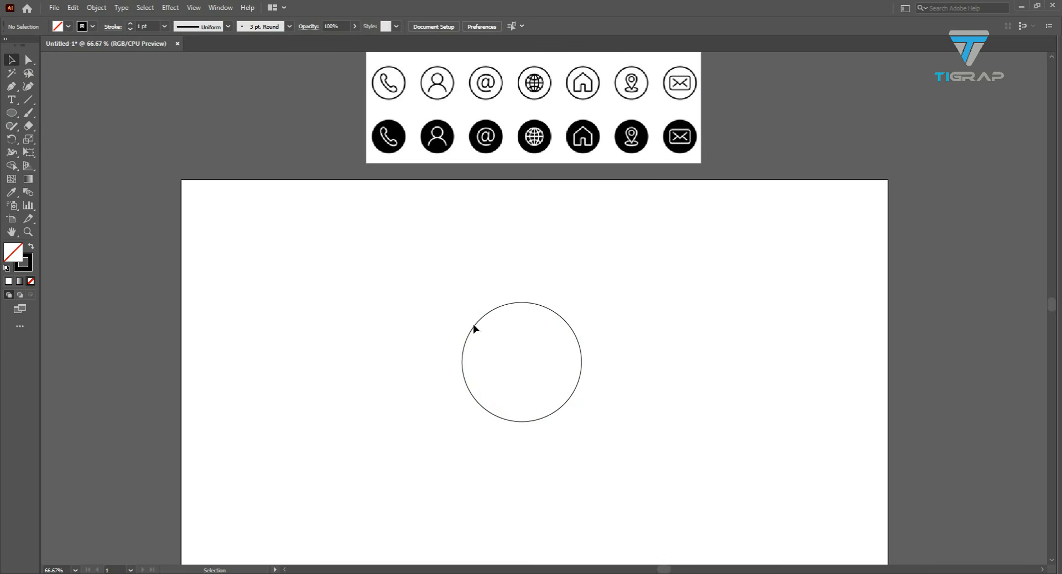
left_click_drag(427, 283, 573, 359)
left_click_drag(580, 421, 607, 446)
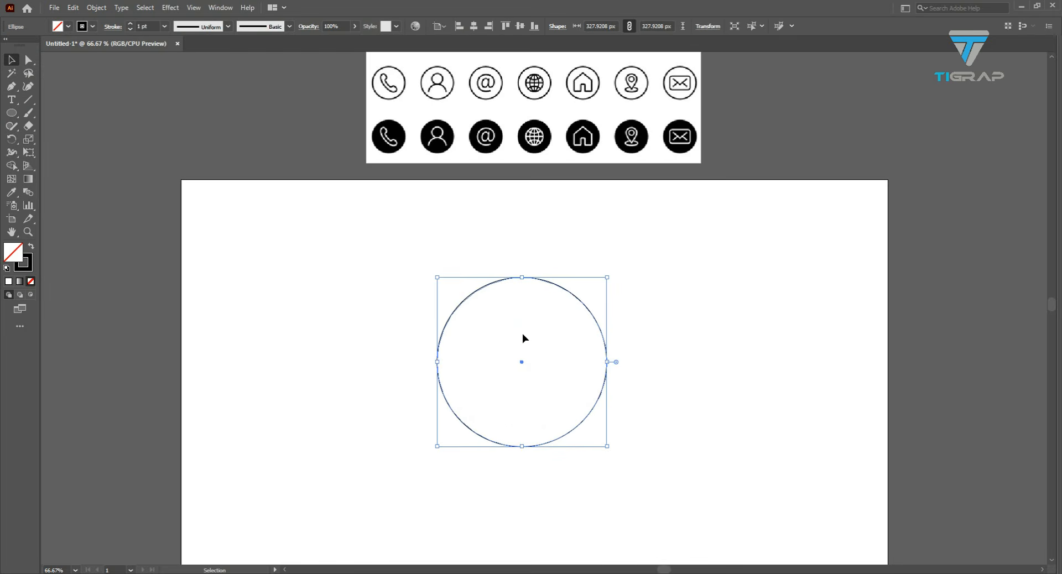
key("a")
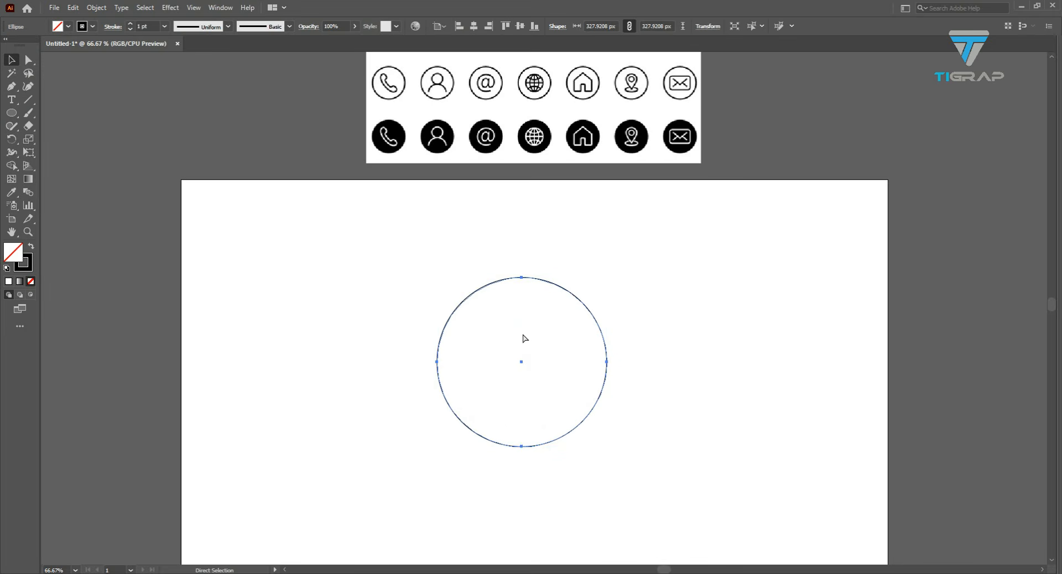
- Make a concentric copy of the circle about 75 px across and duplicate it against the large circle's top inner edge
key("ctrl")
key("ctrl")
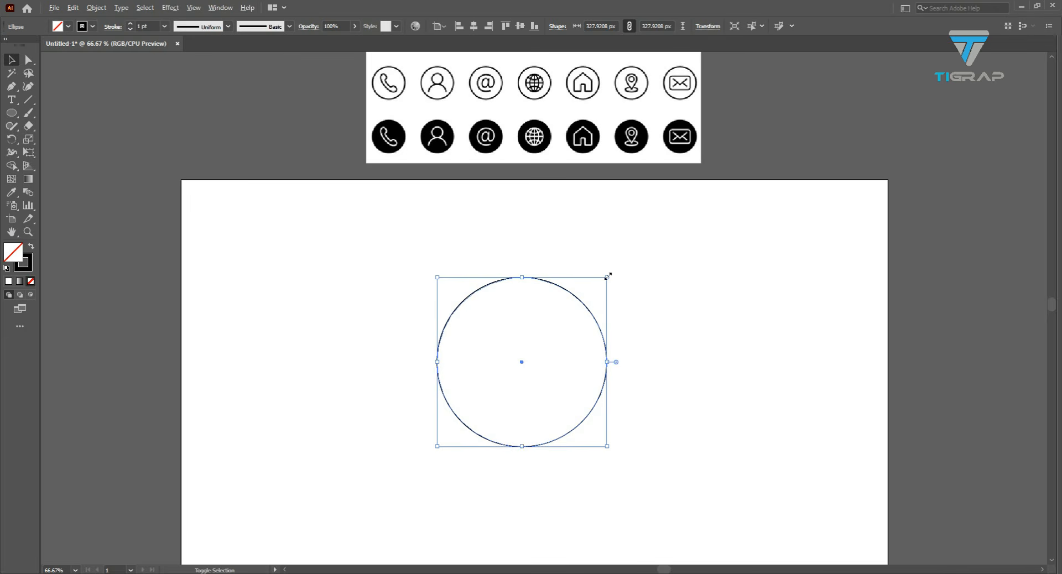
left_click_drag(610, 276, 598, 343)
left_click_drag(512, 348, 511, 283)
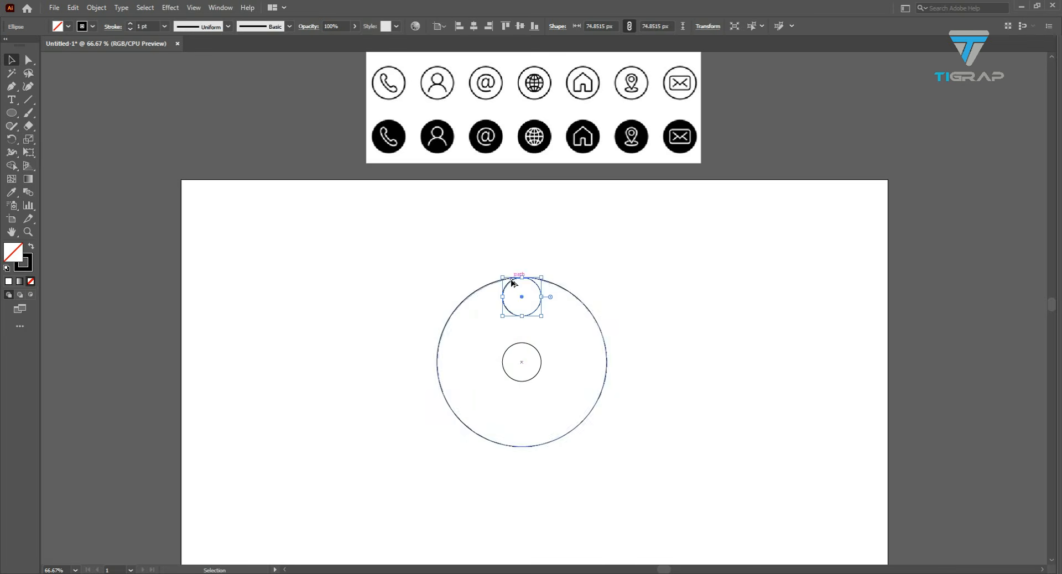
- Duplicate the small central circle against the large circle's right inner edge
left_click(493, 340)
left_click(509, 348)
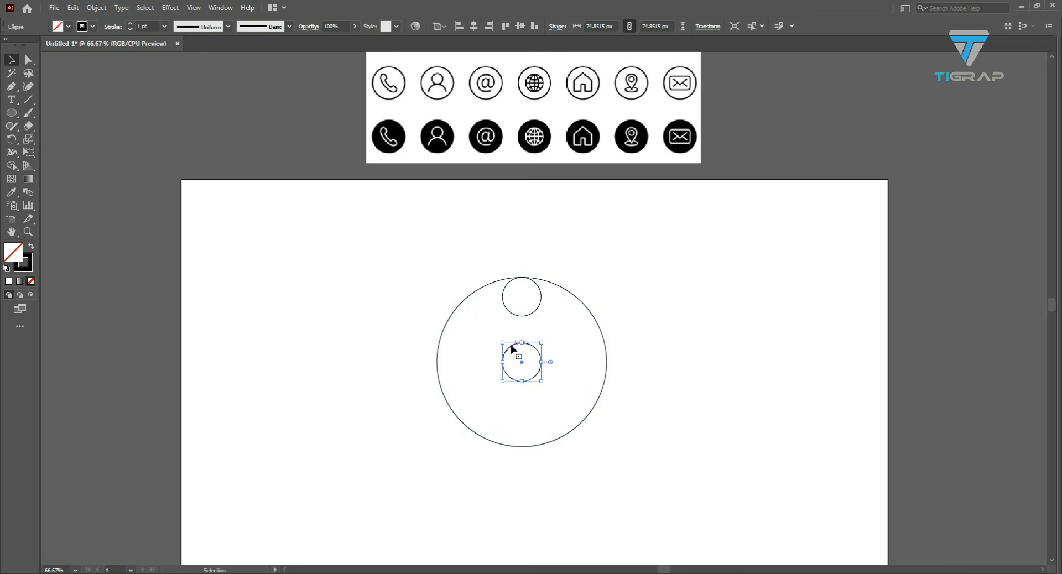
left_click_drag(542, 367, 607, 374)
scroll(606, 368, "up", 2)
scroll(614, 354, "down", 1)
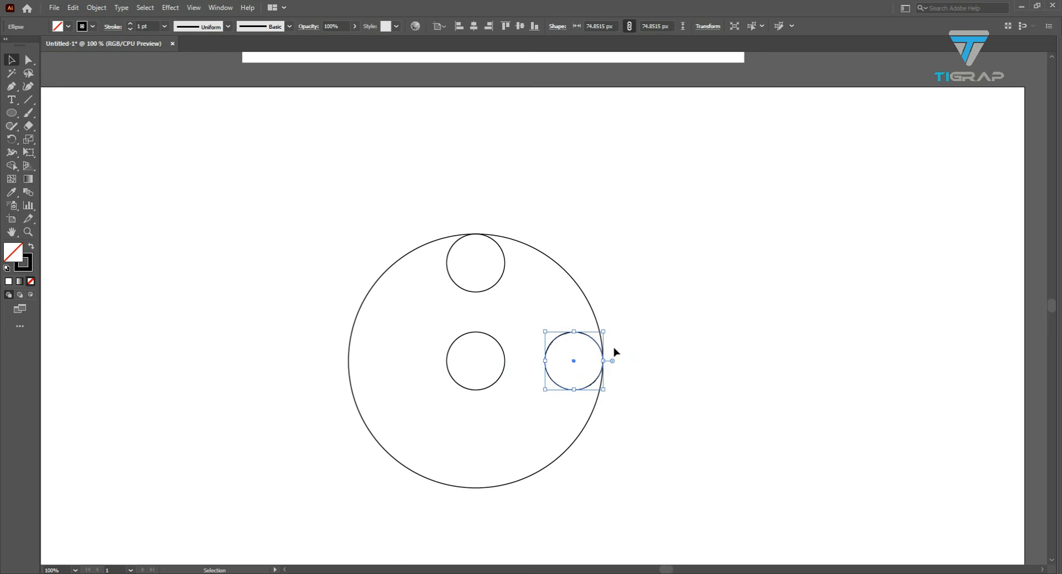
- Enlarge the central circle from its centre so that it forms a ring with the large circle and crosses both small circles
left_click(476, 390)
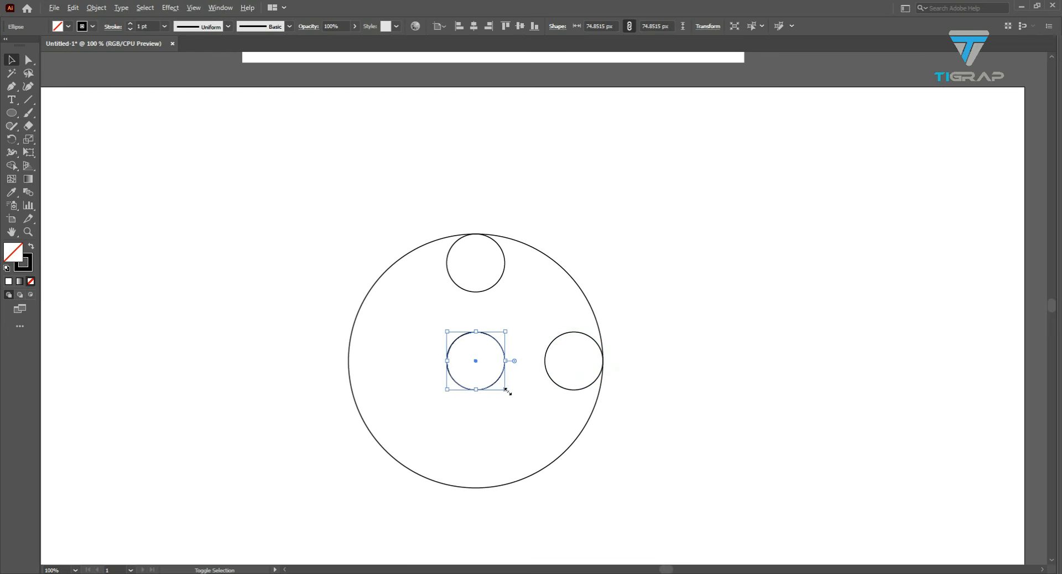
left_click_drag(506, 390, 576, 456)
left_click(645, 391)
- Rotate all four circles together 45° counter-clockwise so the small circles sit level at the upper left and right
scroll(645, 391, "down", 1)
left_click_drag(421, 268, 620, 453)
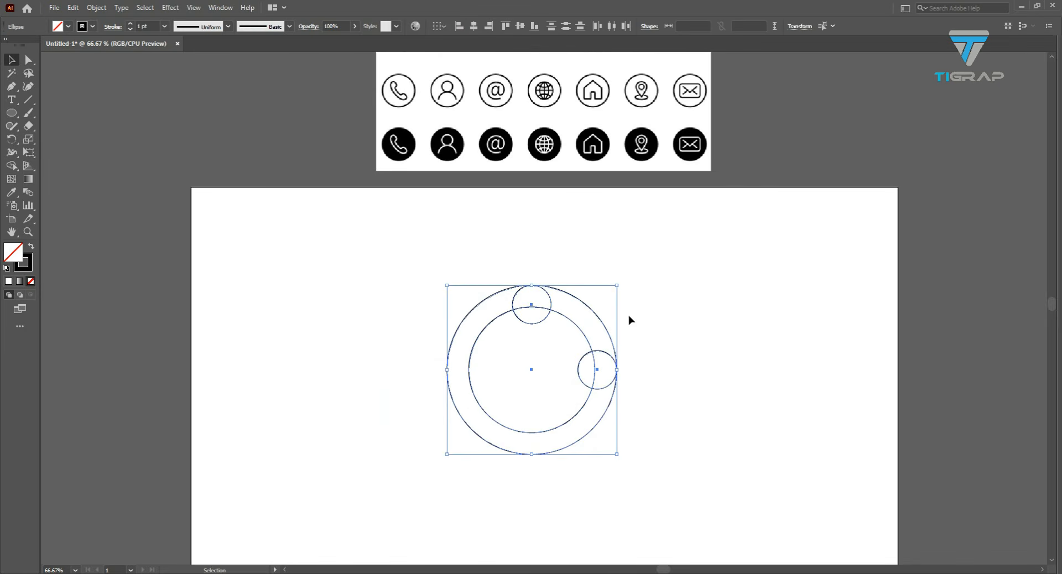
left_click_drag(618, 283, 511, 257)
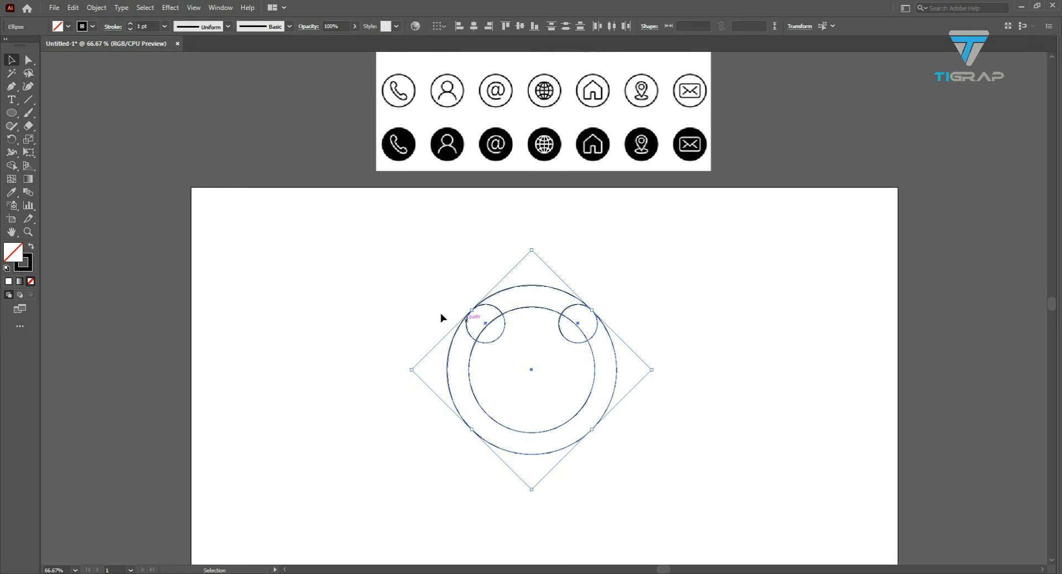
- With Shape Builder, remove the lower ring and inner area, and merge the upper arc and two small circles into one telephone handset
left_click(11, 166)
left_click(51, 168)
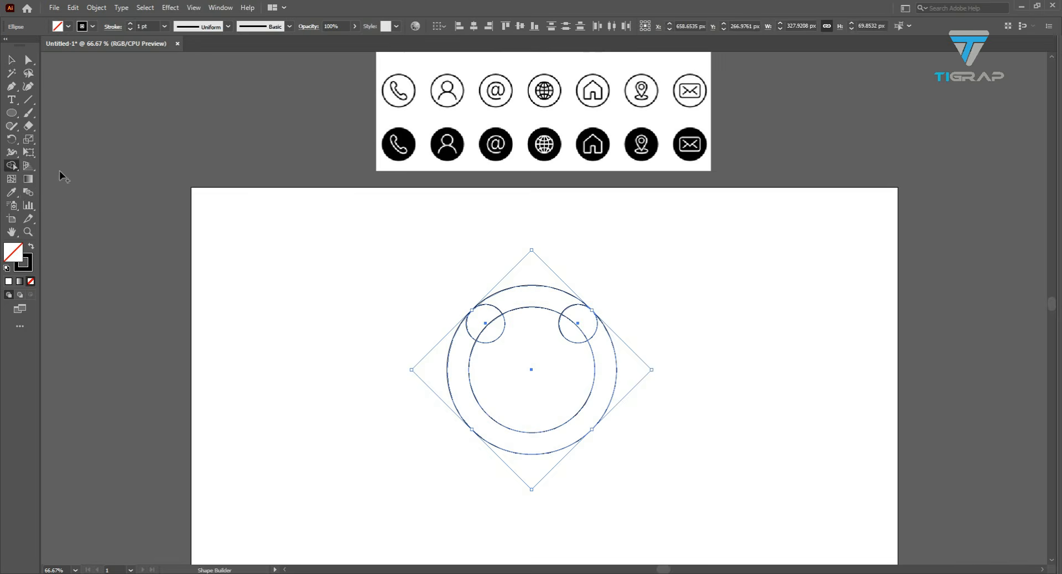
left_click_drag(519, 466, 533, 398)
key("ctrl+plus")
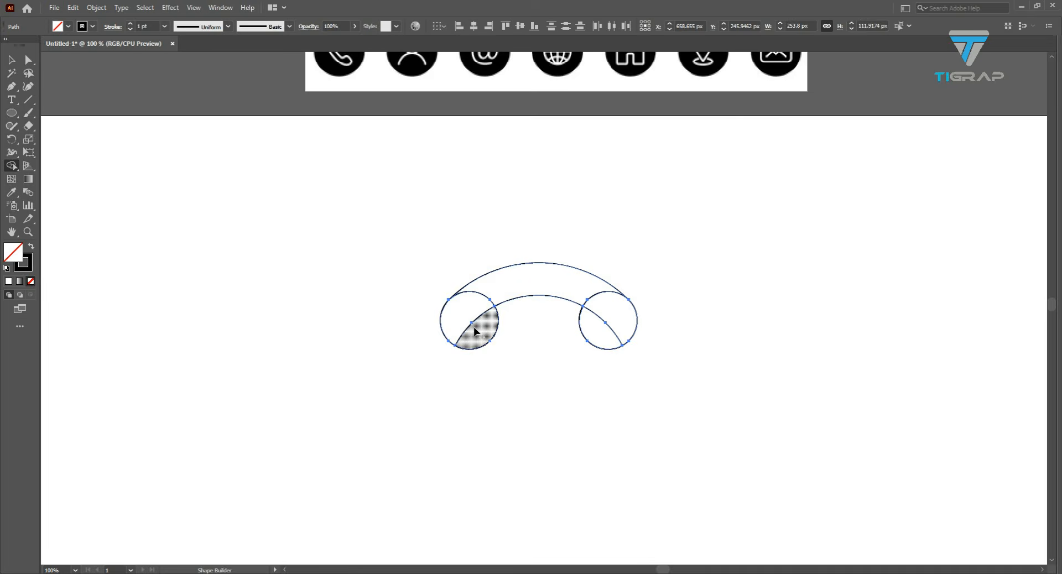
mouse_move(464, 312)
left_mouse_down()
mouse_move(498, 292)
mouse_move(559, 293)
mouse_move(607, 306)
mouse_move(598, 334)
left_mouse_up()
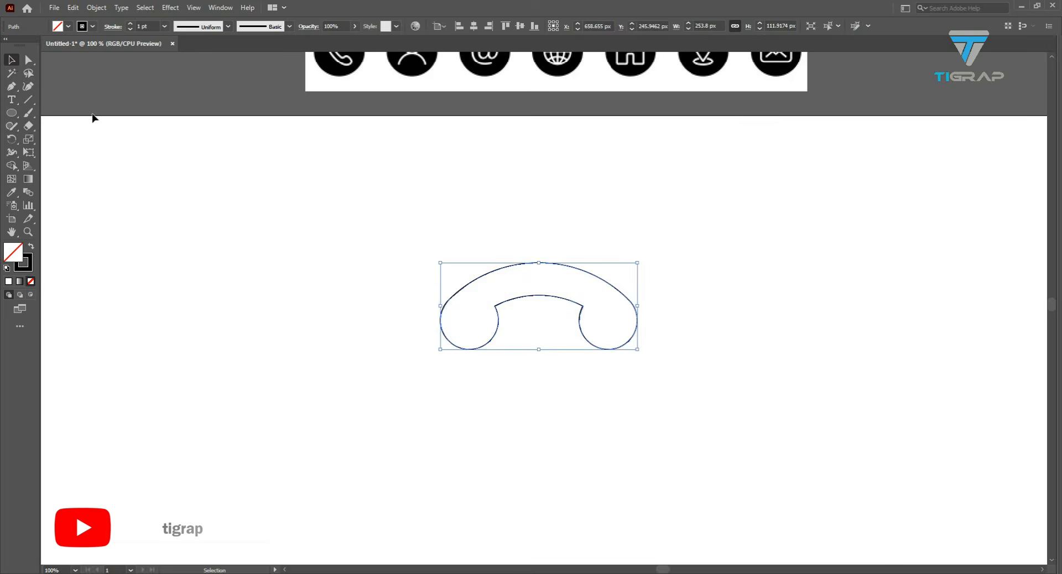
- Shrink the handset to about 172 px wide and place it in the artboard's upper-left area
left_click(334, 291)
key("ctrl+minus")
left_click_drag(336, 275, 592, 357)
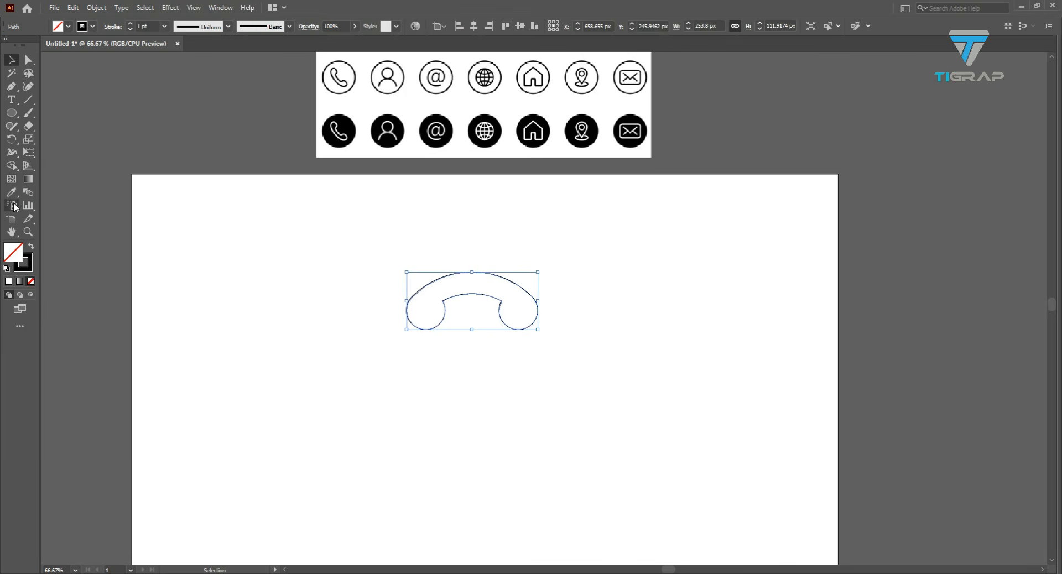
key("space")
left_click_drag(429, 282, 228, 279)
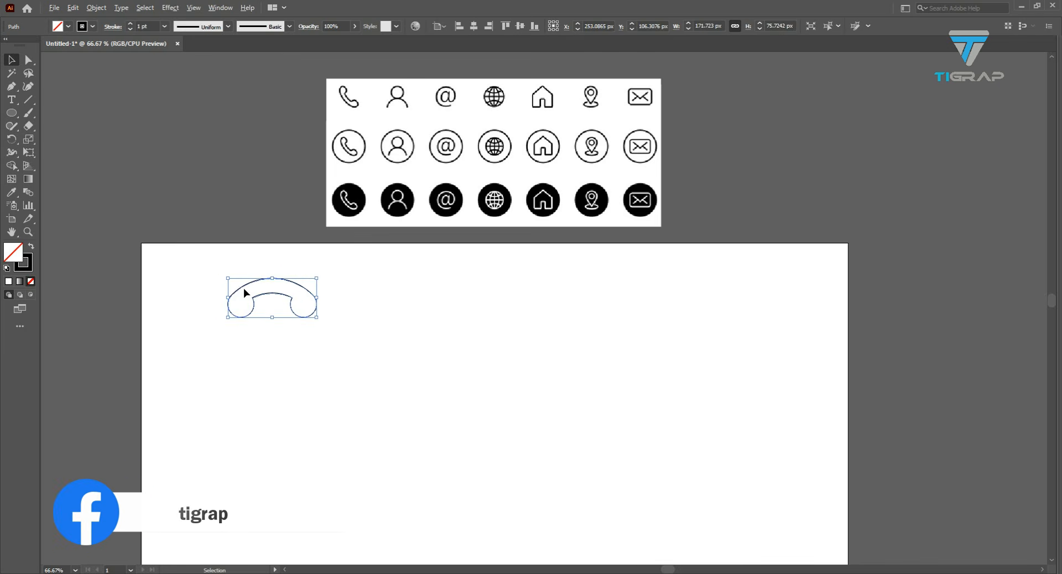
left_click(360, 309)
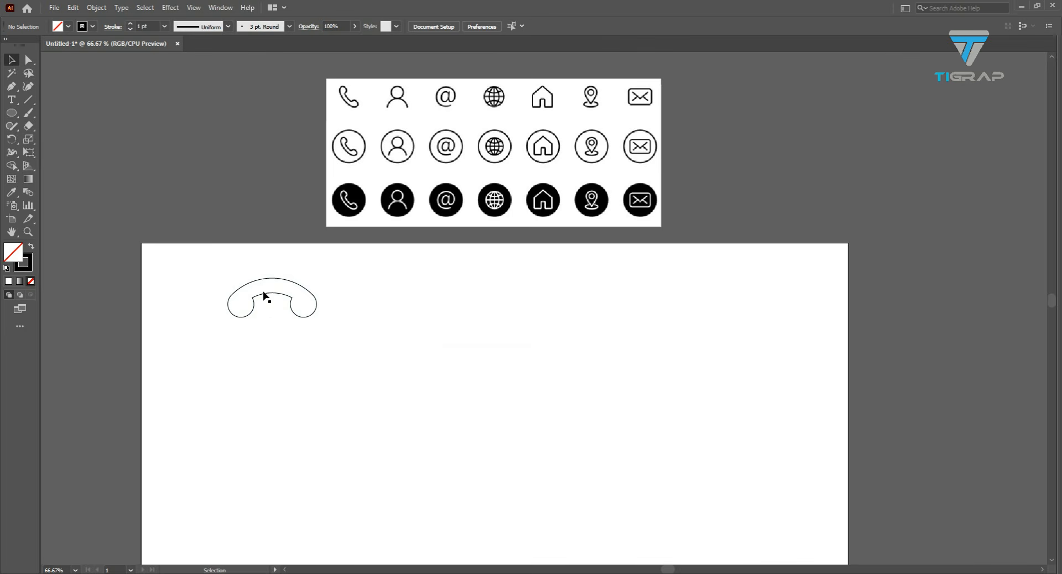
- Place two copies of the handset to its right in the same row, filled solid black without an outline
left_click_drag(265, 295, 420, 327)
left_click(31, 246)
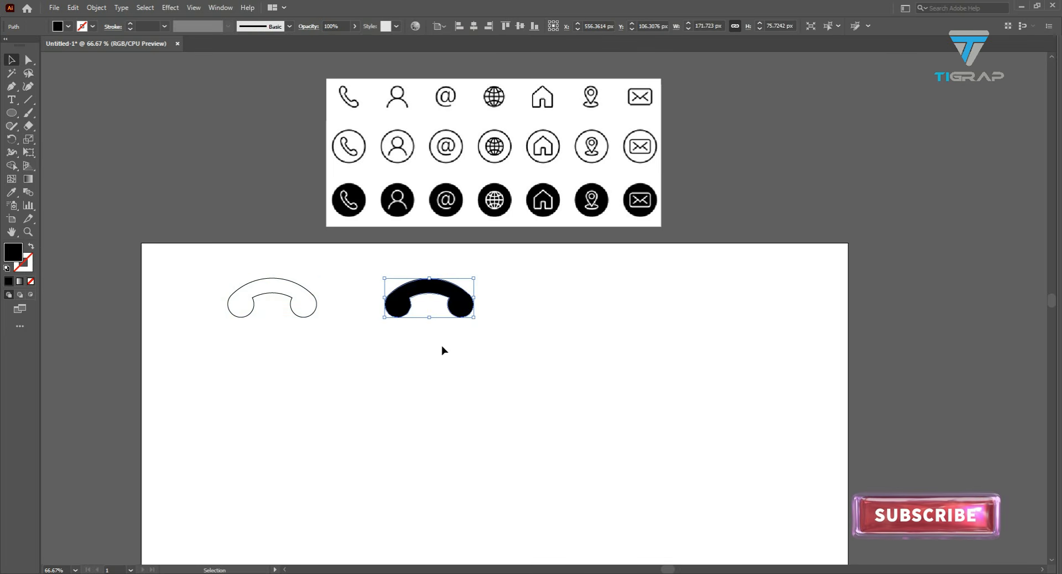
left_click_drag(458, 318, 635, 337)
left_click(565, 358)
- Draw a circle about 200 px in diameter centred on the third handset, fill it red and send it to the back
left_click(11, 114)
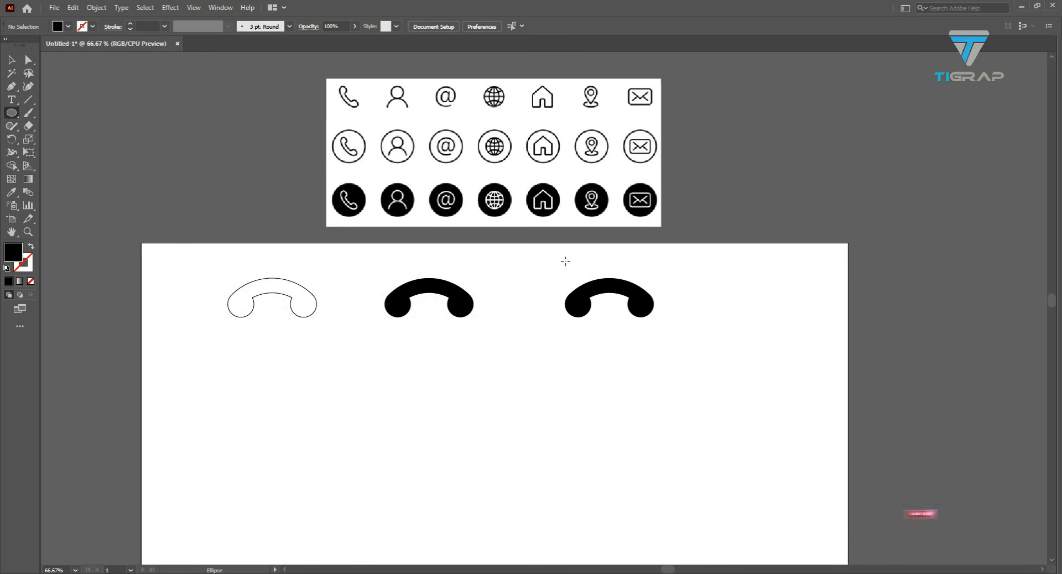
left_click_drag(609, 300, 643, 331)
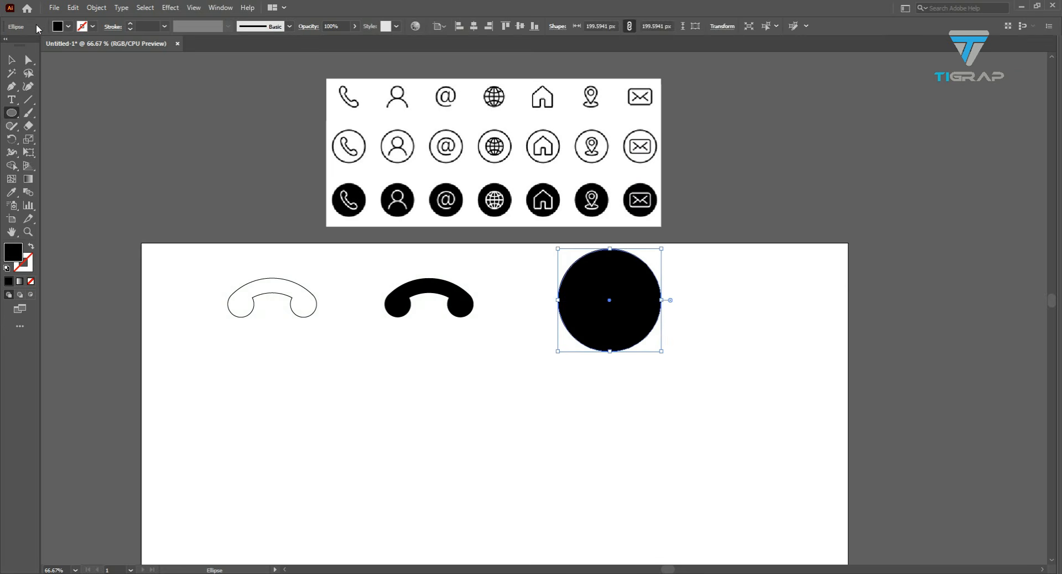
left_click(67, 27)
left_click(37, 44)
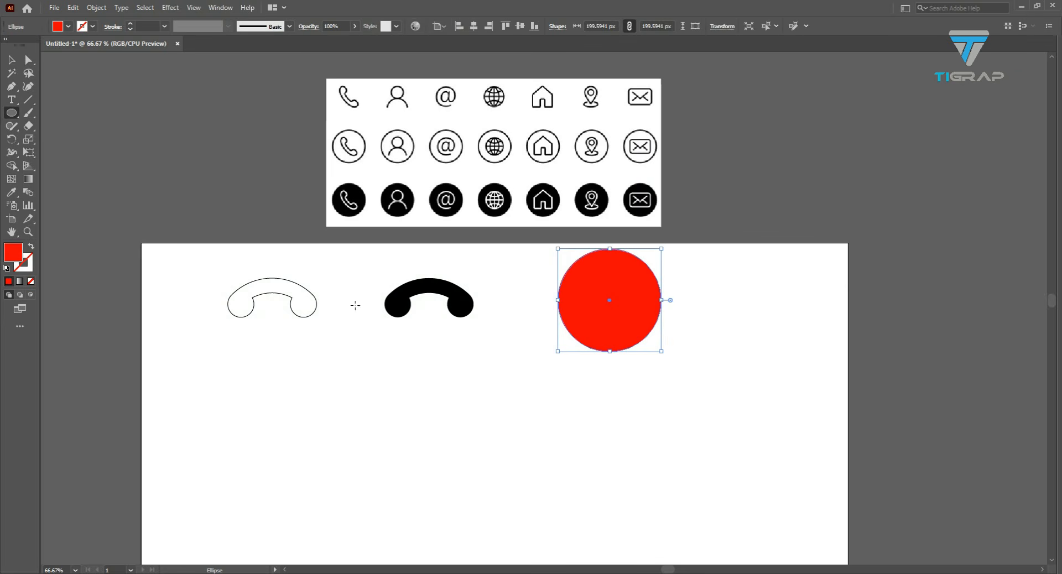
key("ctrl+shift+bracketleft")
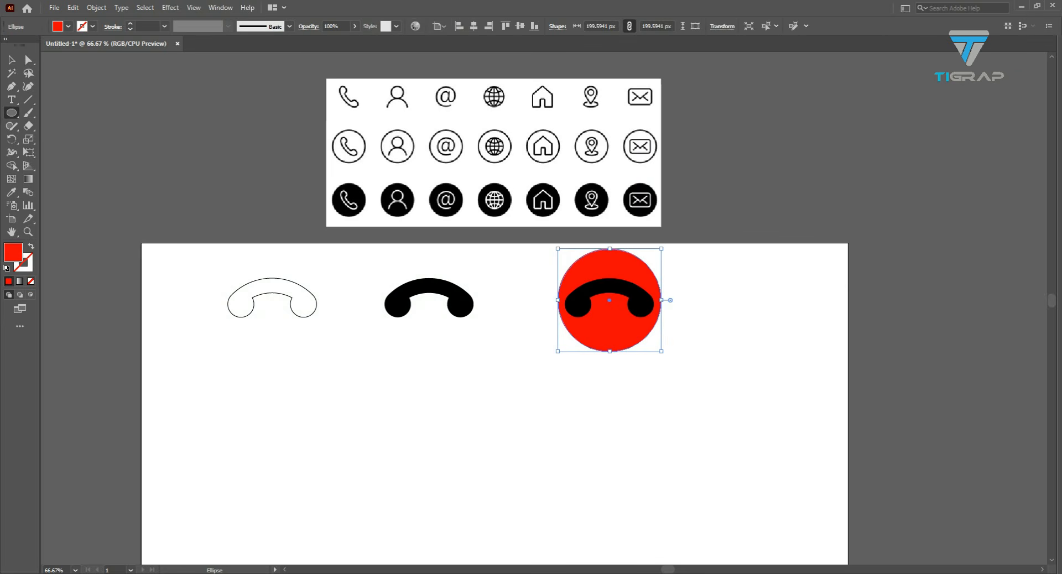
- Recolour the handset on the red circle white by sampling the artboard with the Eyedropper
key("v")
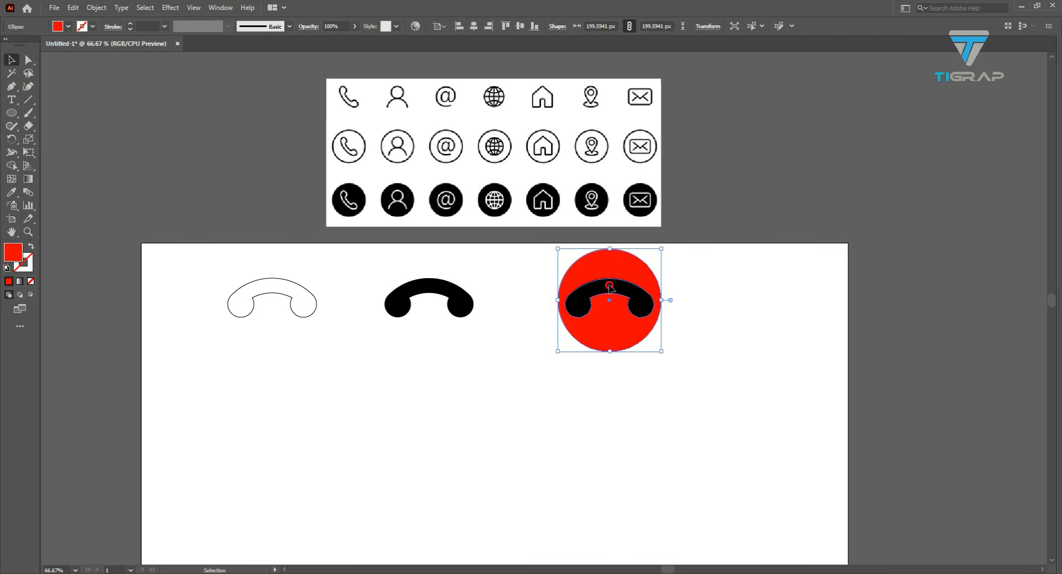
left_click(609, 286)
key("i")
left_click(696, 319)
key("v")
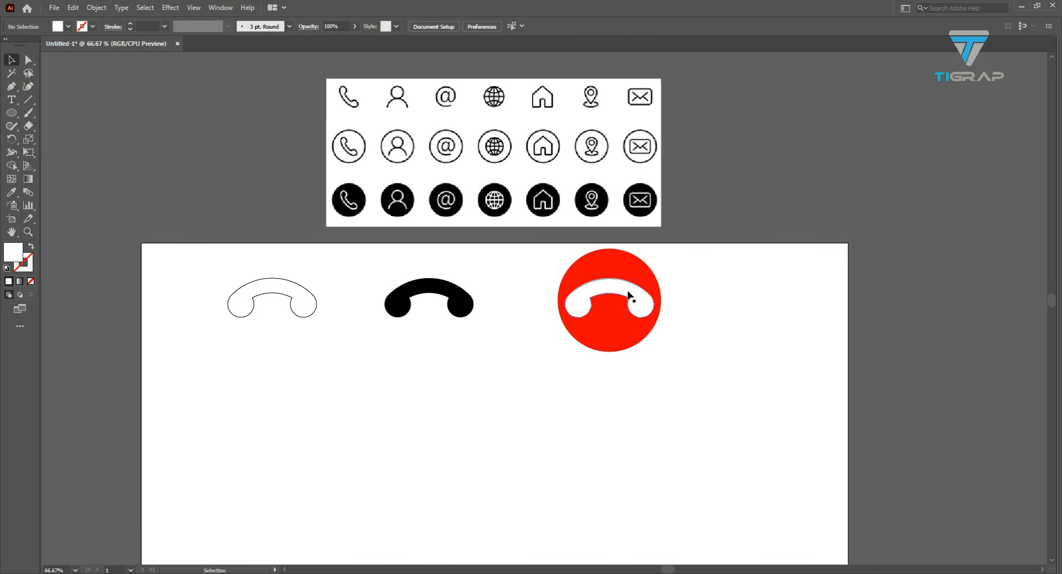
- Shrink the red circle and its white handset together from their centre to about 113 px in diameter
left_click(600, 257)
left_click_drag(525, 277, 634, 327)
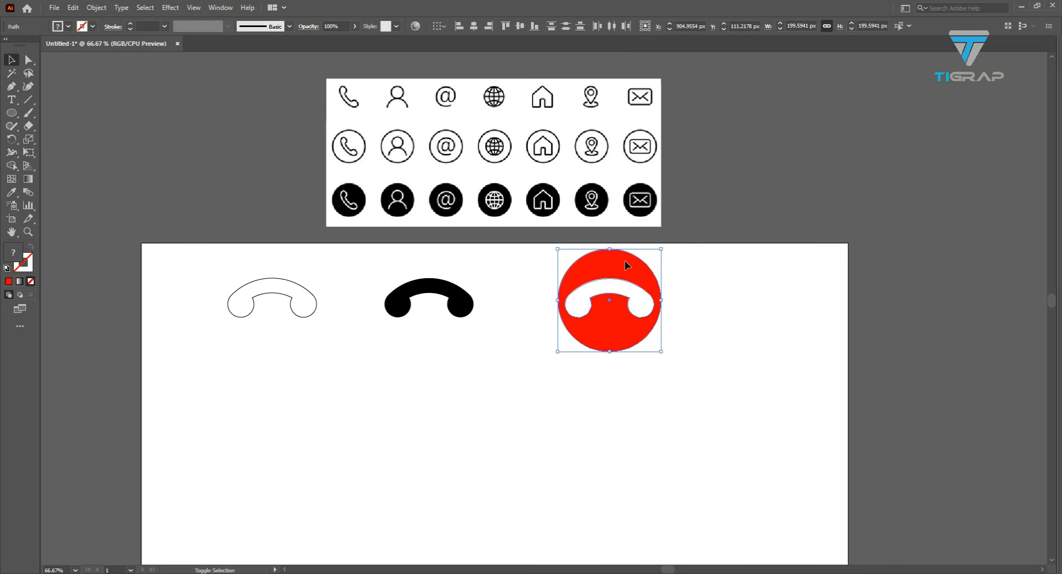
left_click_drag(610, 249, 614, 272)
left_click(514, 315)
scroll(521, 323, "down", 1)
scroll(521, 323, "down", 1)
left_click_drag(547, 369, 556, 355)
scroll(460, 331, "up", 1)
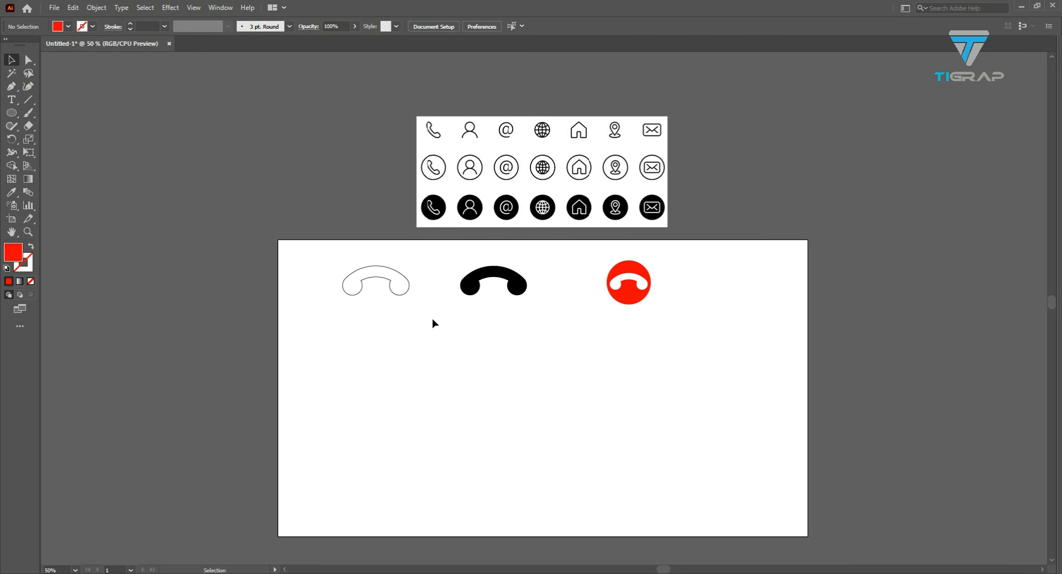
- Scale down all three handset icons together, keeping their proportions and their row near the artboard's upper edge
left_click_drag(335, 261, 702, 356)
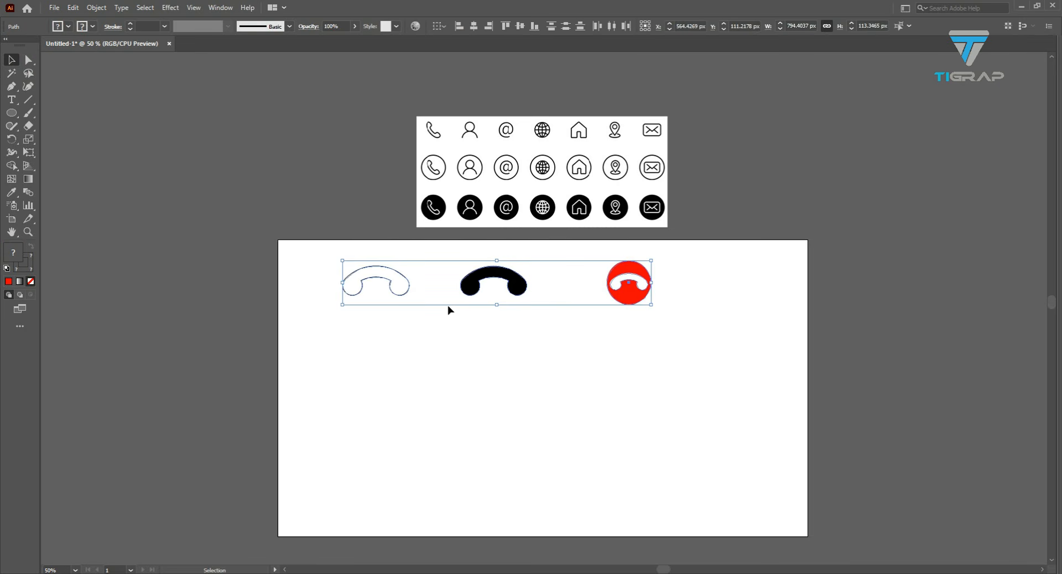
left_click_drag(346, 283, 448, 298)
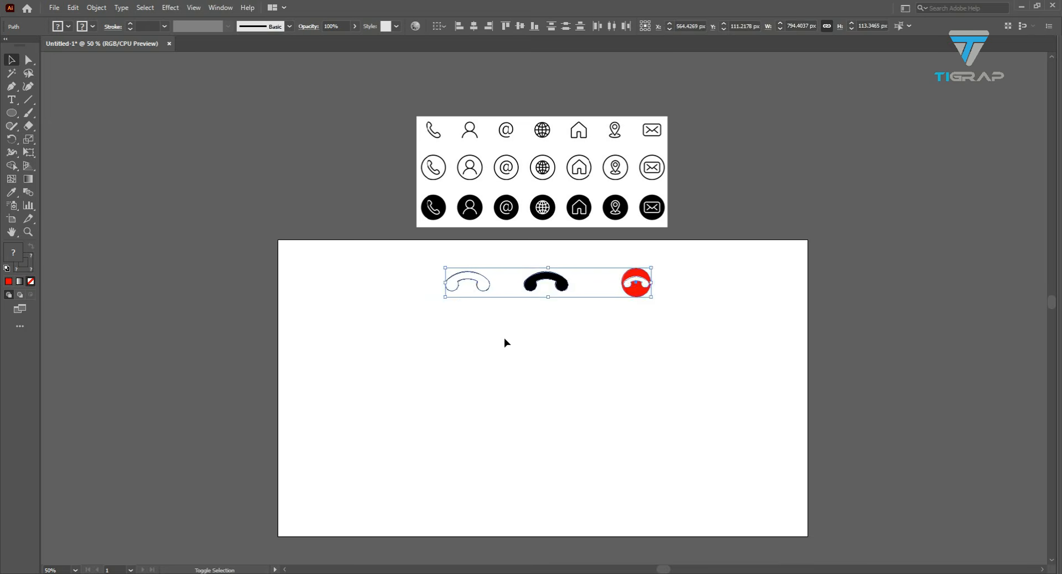
left_click(512, 351)
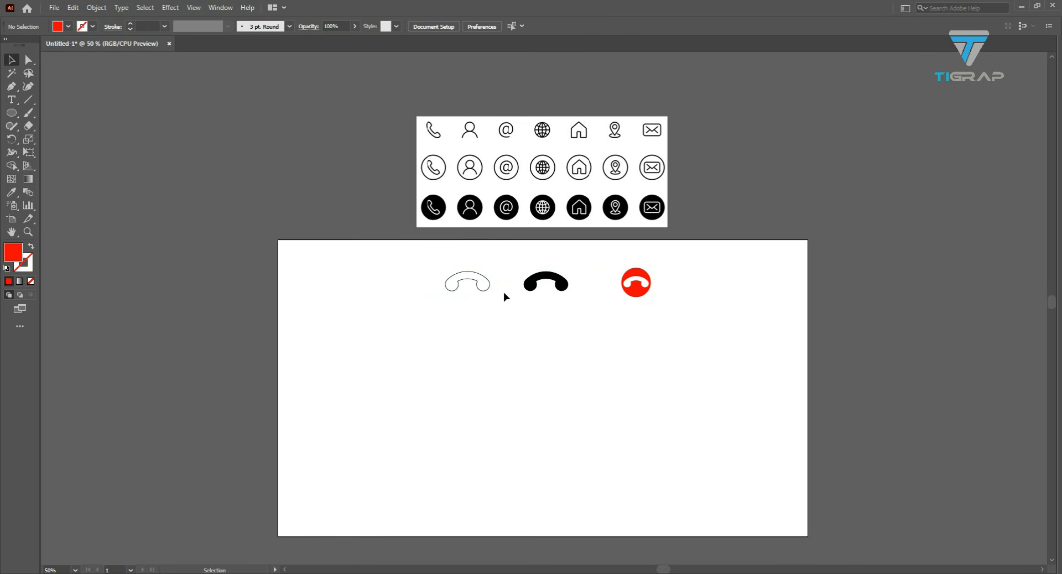
- Draw a red circle about 54 px in diameter in the empty area below the handset icons
left_click(11, 113)
left_click_drag(507, 396, 534, 425)
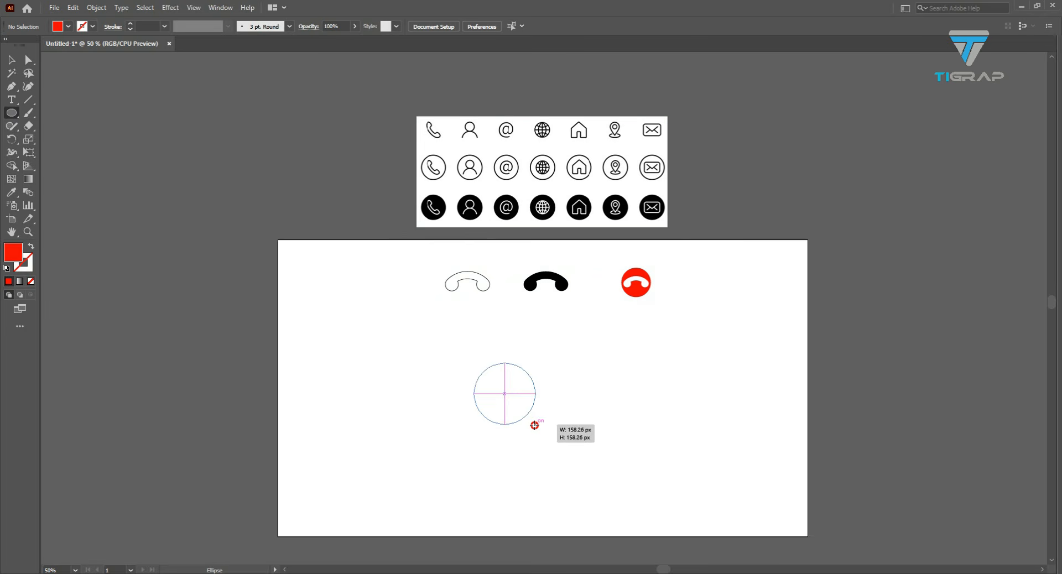
left_click_drag(534, 425, 498, 338)
key("ctrl+1")
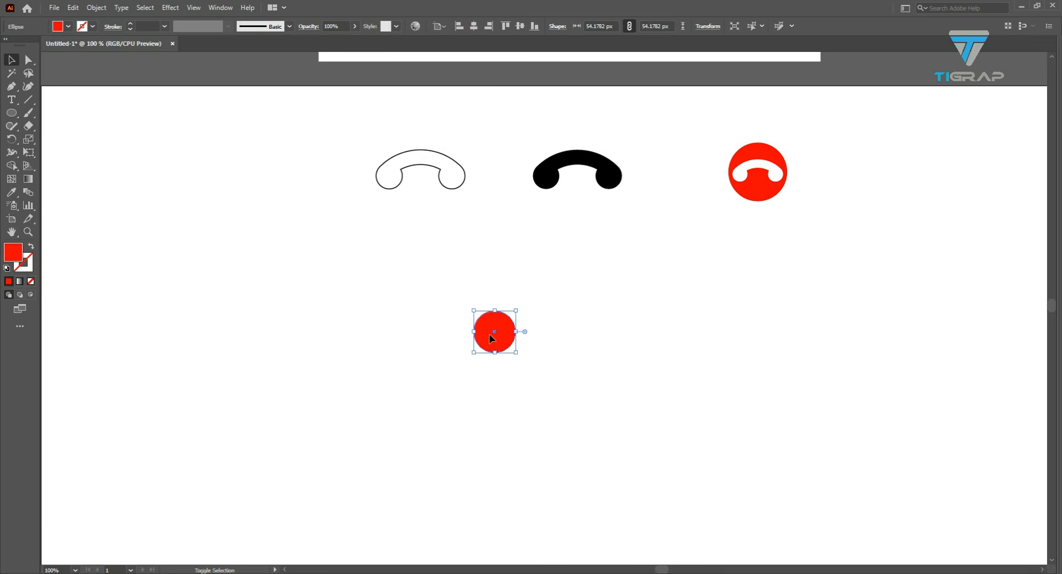
- Draw a red rectangle about 54 px wide just below the red circle and shorten it to about 39 px high
left_click(481, 387)
left_click_drag(11, 113, 56, 109)
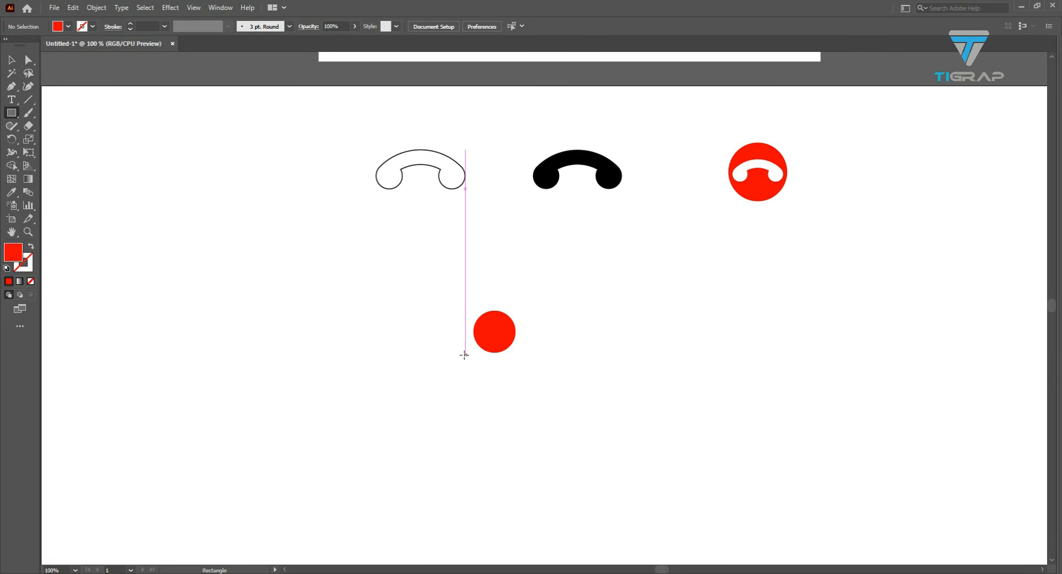
left_click_drag(474, 355, 516, 389)
key("v")
scroll(514, 407, "up", 1)
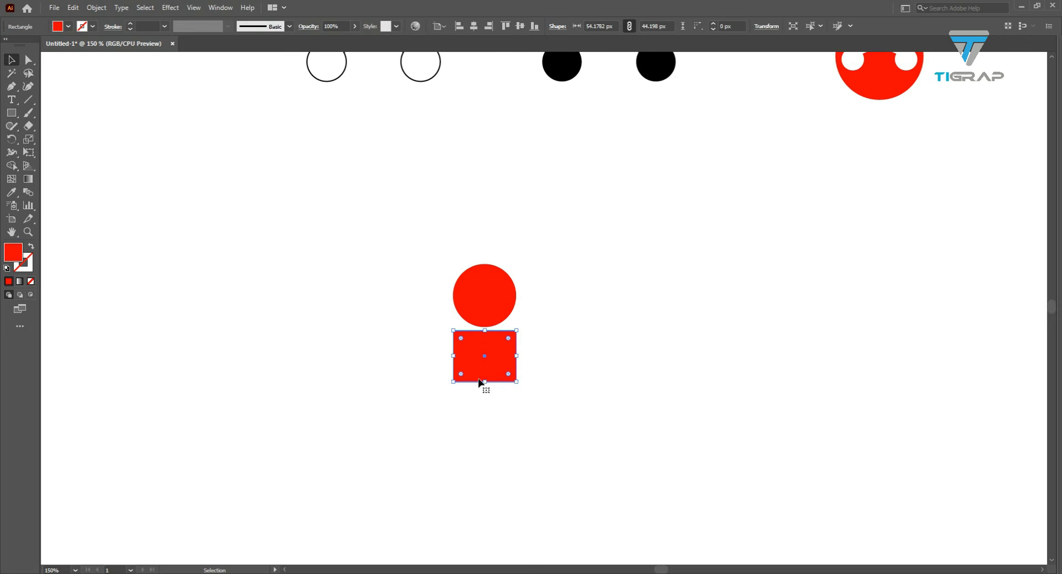
left_click_drag(484, 381, 486, 376)
- Round the rectangle's two upper corners fully so it forms the person's shoulders
left_click(28, 60)
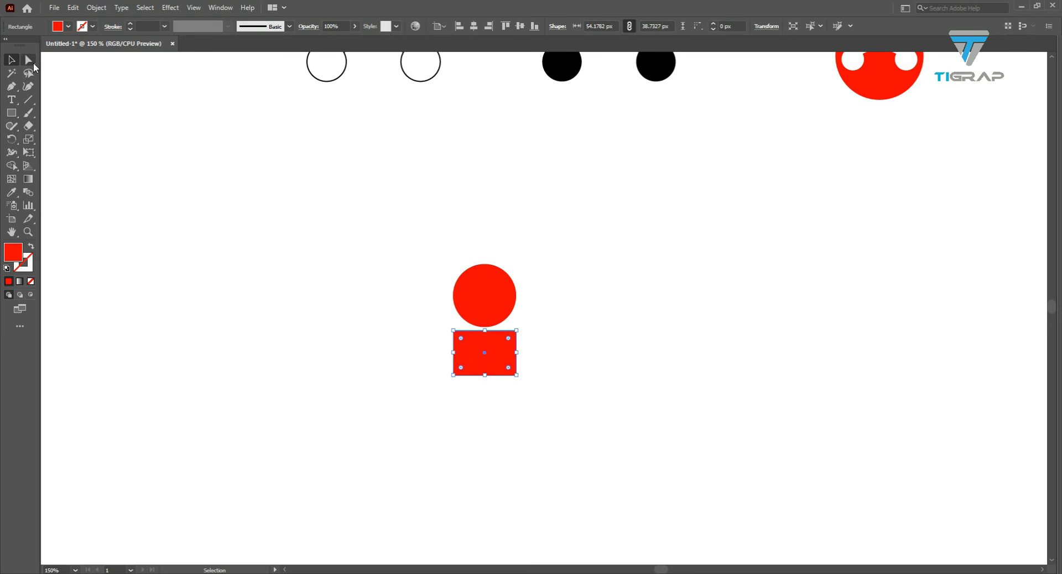
scroll(504, 369, "up", 1)
left_click_drag(435, 326, 459, 334)
left_click(525, 324, "shift")
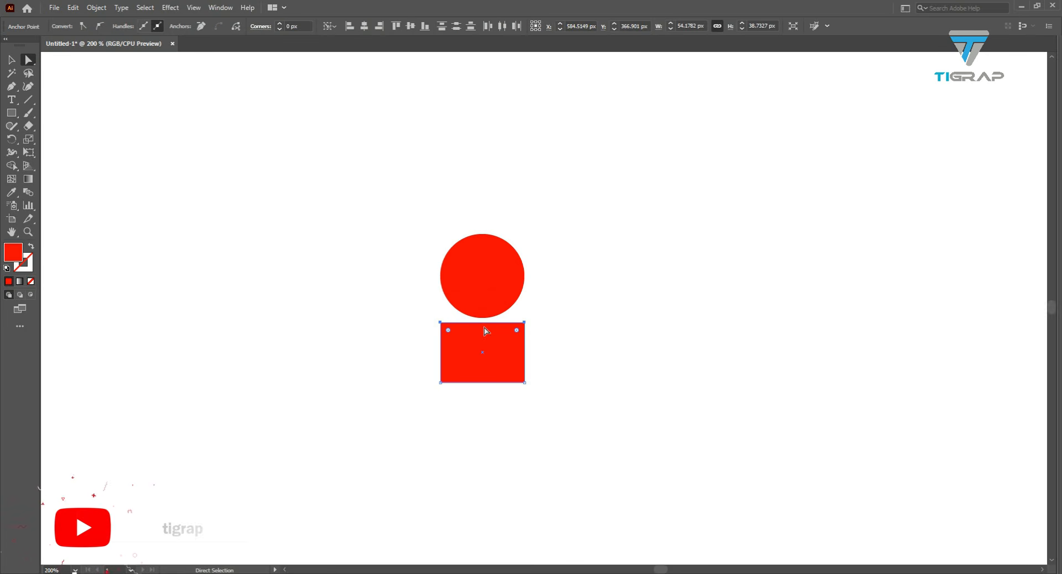
left_click_drag(449, 331, 433, 403)
key("v")
left_click(409, 398)
- Shrink the red head circle towards the shoulders, keeping it round and centred above them
left_click(488, 279)
left_click_drag(483, 234, 485, 274)
left_click(429, 290)
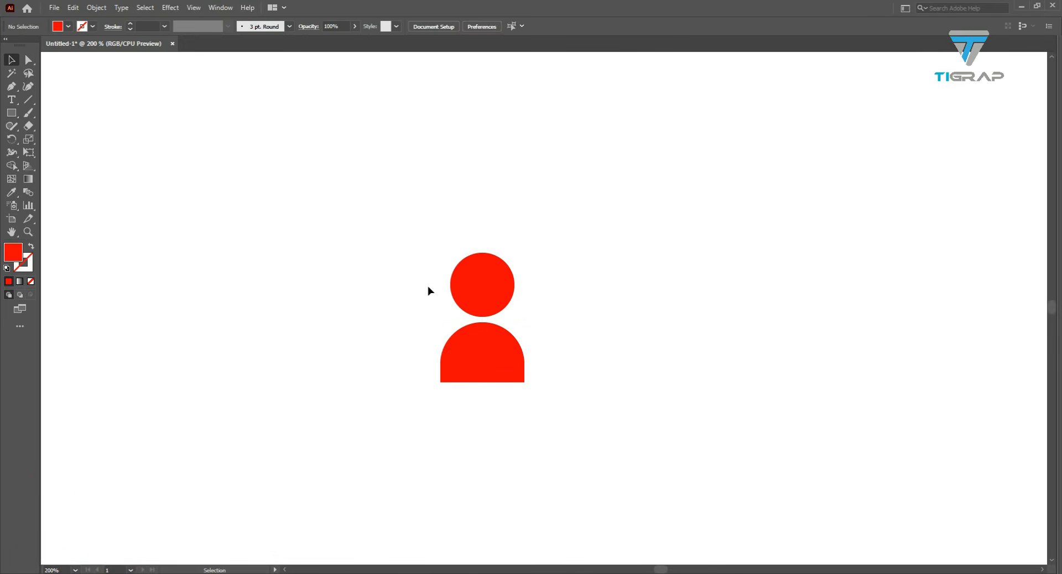
- Group the head and shoulders, scaled down to about 34 by 52 px, and place them beneath the outlined handset
scroll(430, 290, "down", 2)
left_click_drag(414, 269, 490, 337)
key("a")
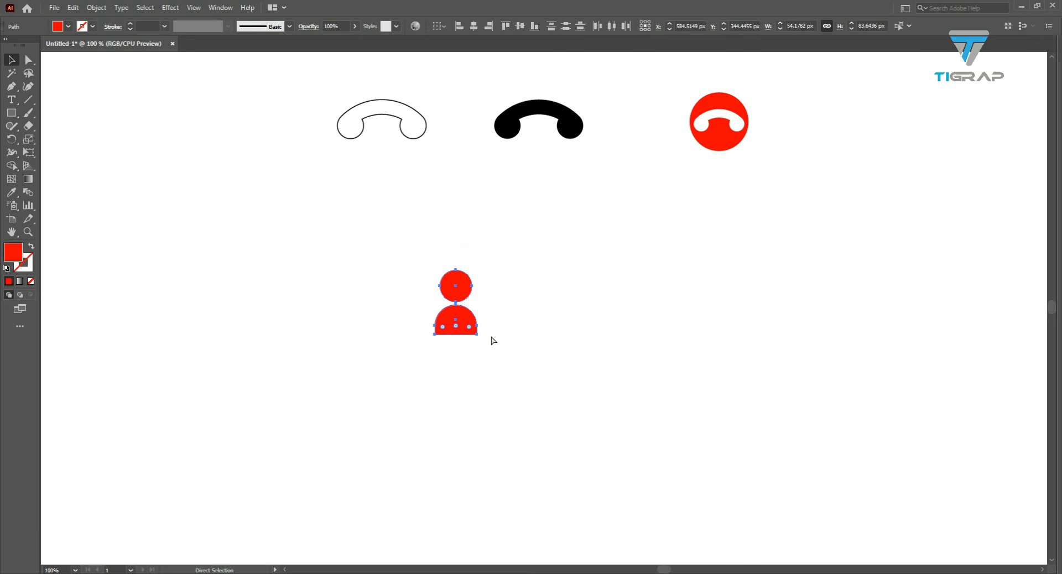
key("v")
left_click_drag(465, 324, 380, 210)
left_click(384, 238)
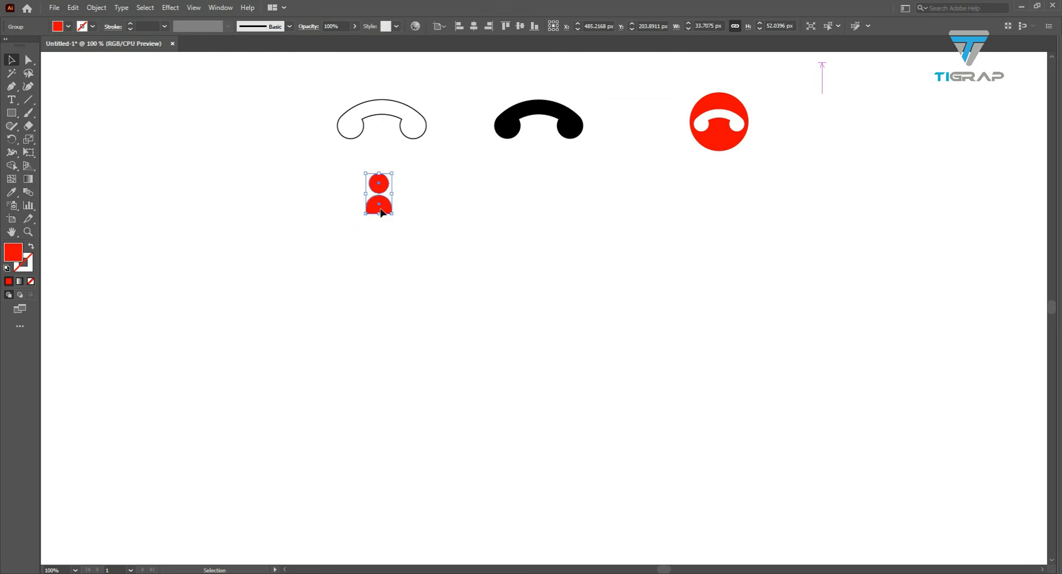
- Give the person icon a black outline with no fill
left_click(31, 246)
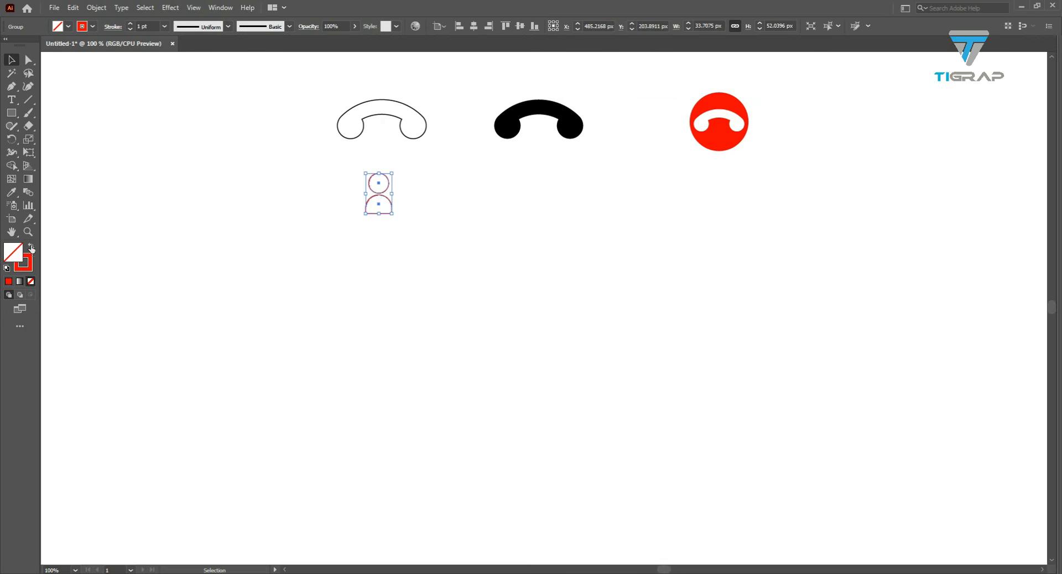
left_click(93, 26)
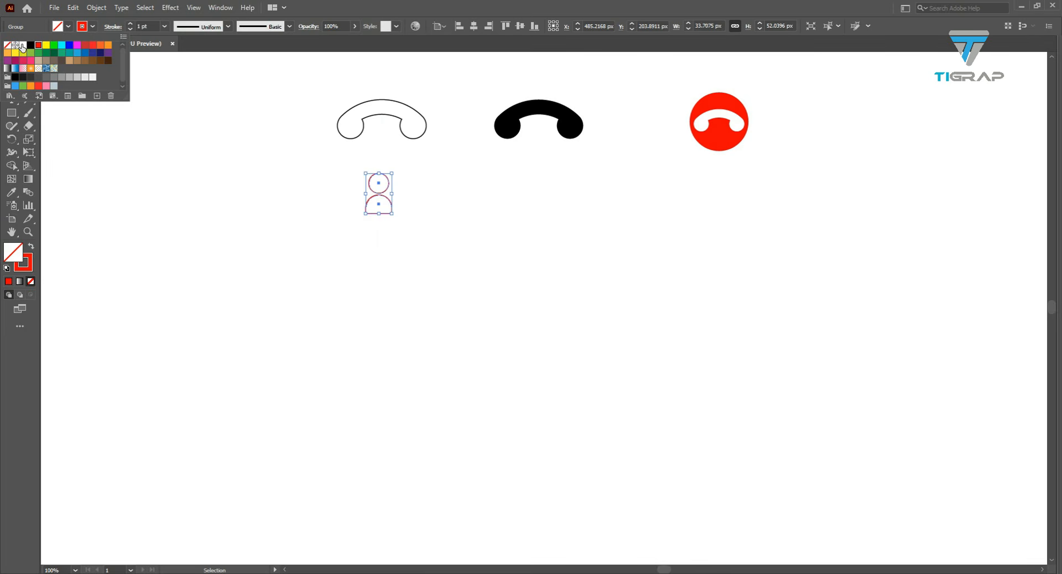
left_click(30, 45)
- Copy the person icon beneath the solid handset with a solid black fill, and copy that version beneath the circled handset
left_click_drag(390, 204, 539, 228)
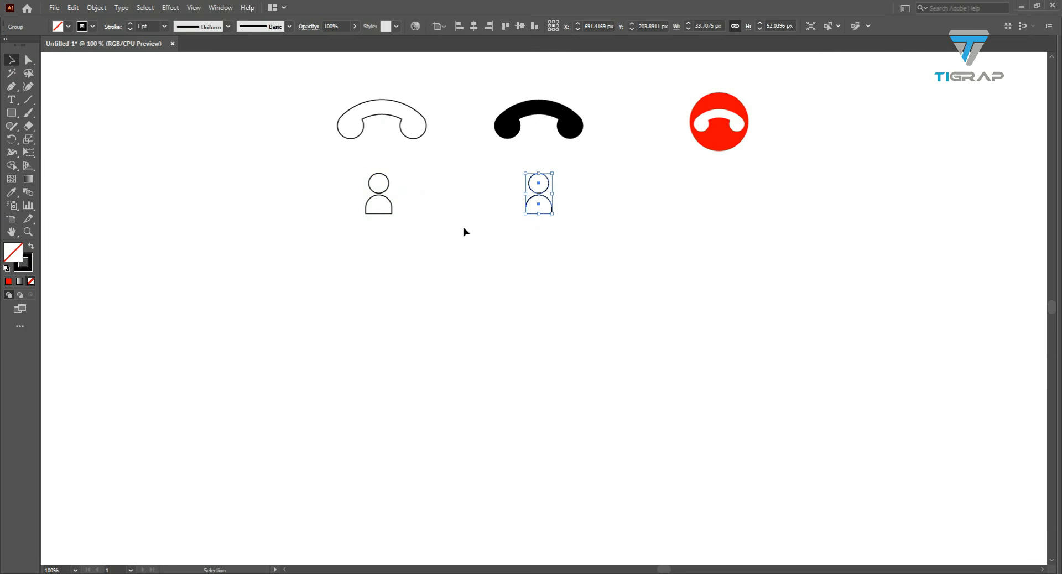
left_click(31, 249)
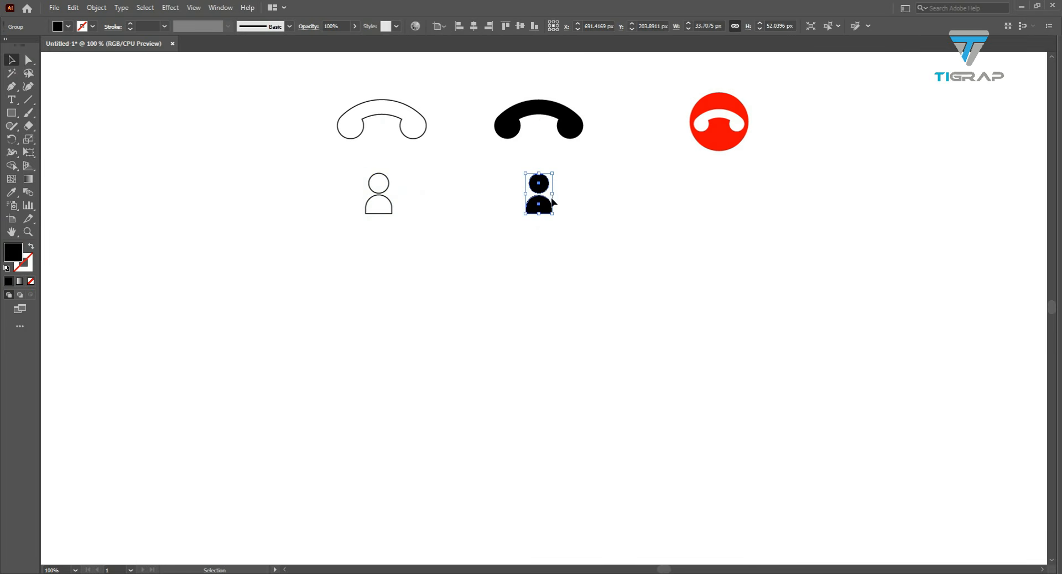
left_click_drag(553, 203, 721, 233)
left_click(770, 182)
- Copy the handset's red circle down onto the third person icon and send the copy to the back
right_click(709, 142)
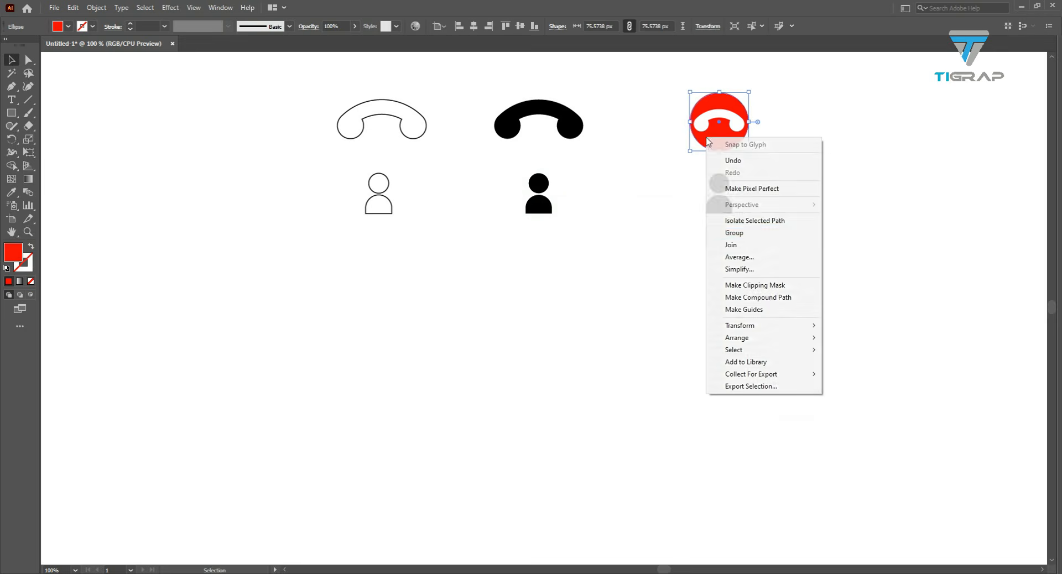
left_click(676, 225)
left_click(729, 148)
left_click_drag(726, 148, 720, 216)
key("ctrl+shift+bracketleft")
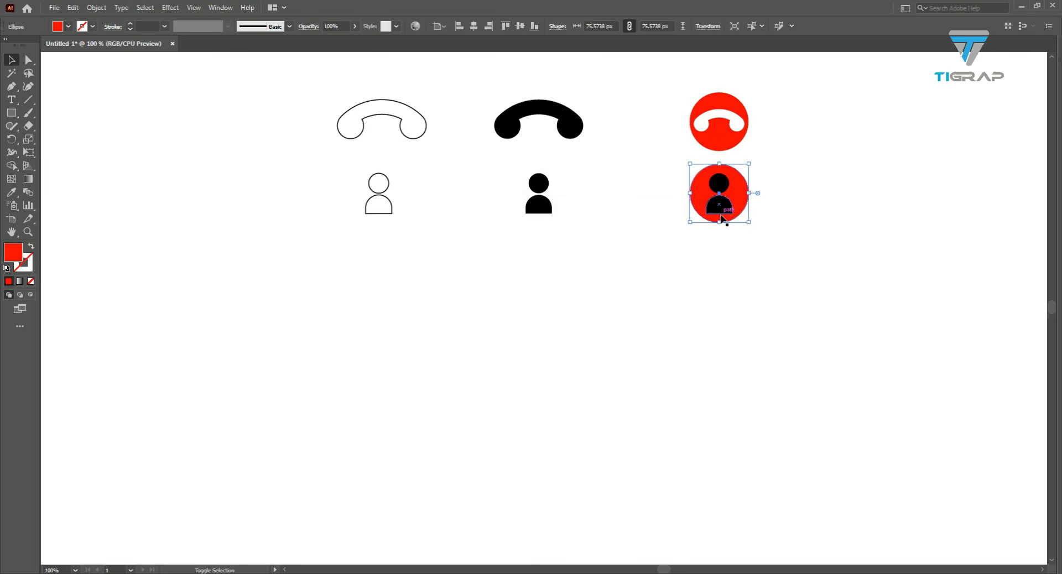
- Recolour the person on the red circle white by sampling the artboard with the Eyedropper
left_click(703, 198)
key("i")
left_click(679, 233)
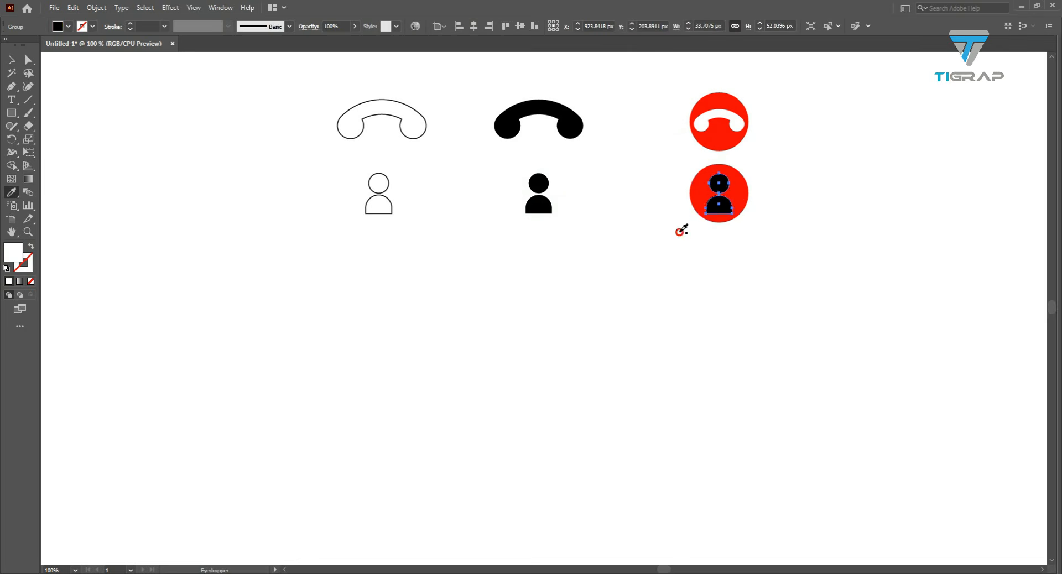
key("v")
left_click(664, 274)
- Draw a circle about 188 px in diameter in the empty area below the person icons
scroll(665, 273, "down", 1)
left_click_drag(665, 276, 629, 373)
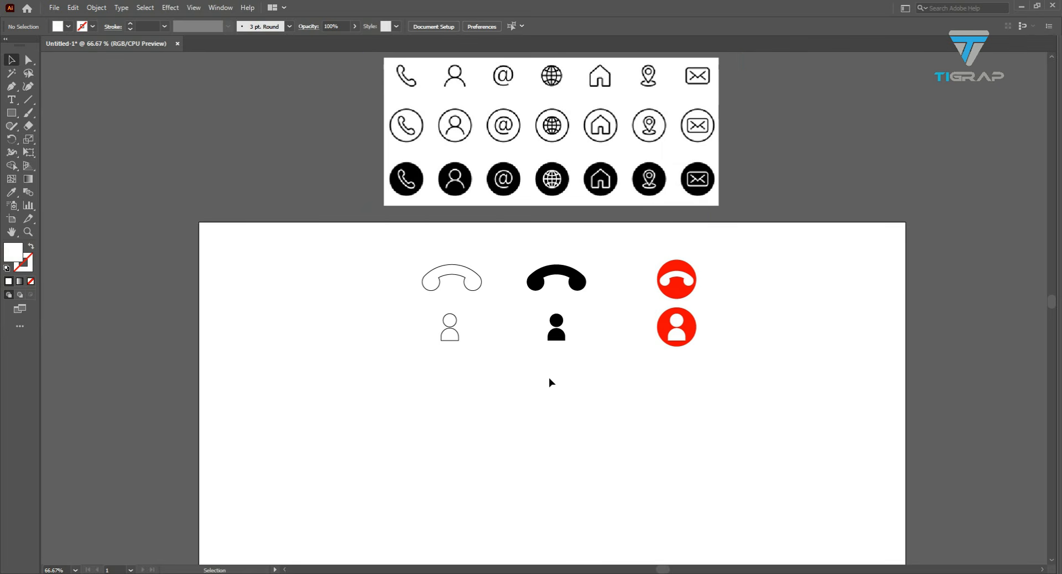
left_click_drag(570, 391, 591, 321)
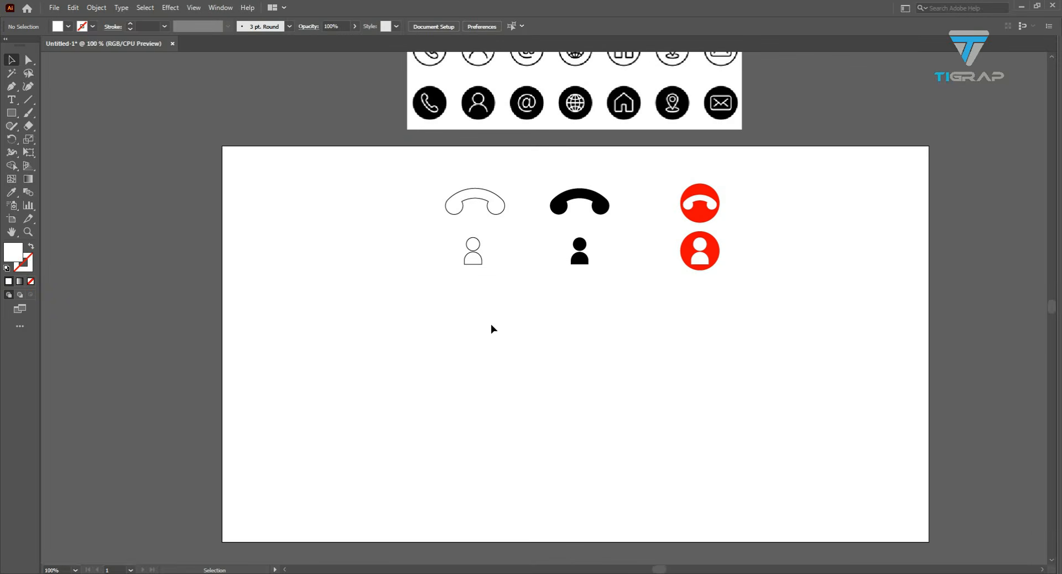
scroll(490, 324, "up", 1)
left_click_drag(491, 323, 445, 258)
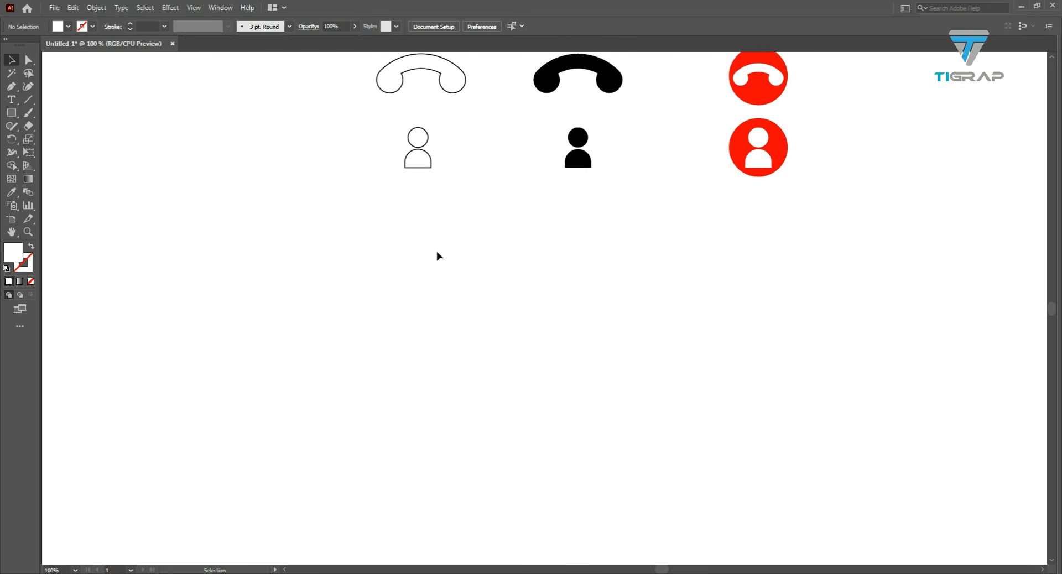
left_click(12, 113)
left_click(53, 139)
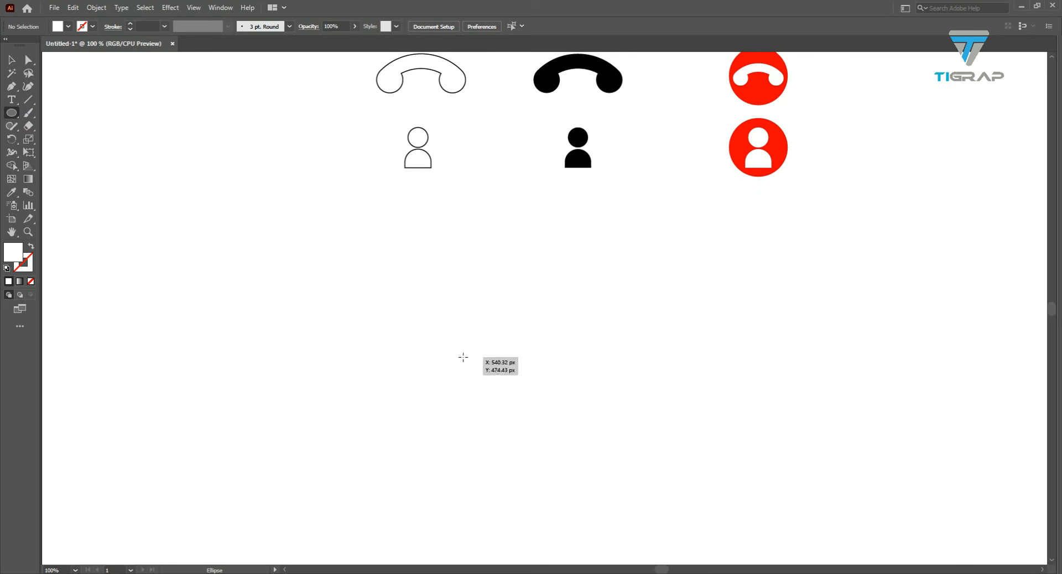
left_click_drag(468, 361, 543, 434)
left_click(11, 59)
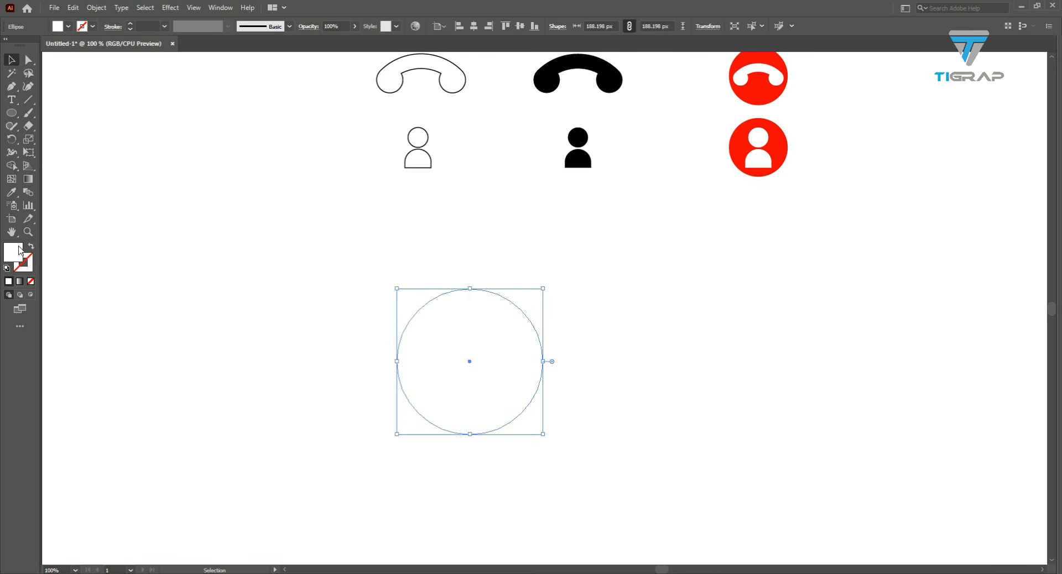
- Remove the large circle's fill and give it a 5 pt black stroke
left_click(30, 282)
left_click(93, 26)
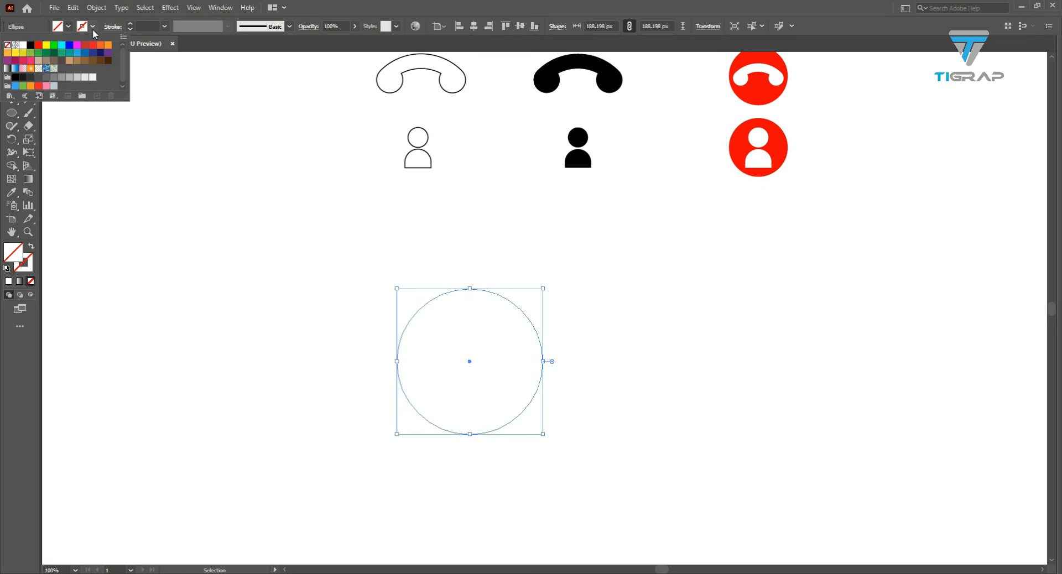
left_click(30, 45)
left_click(145, 26)
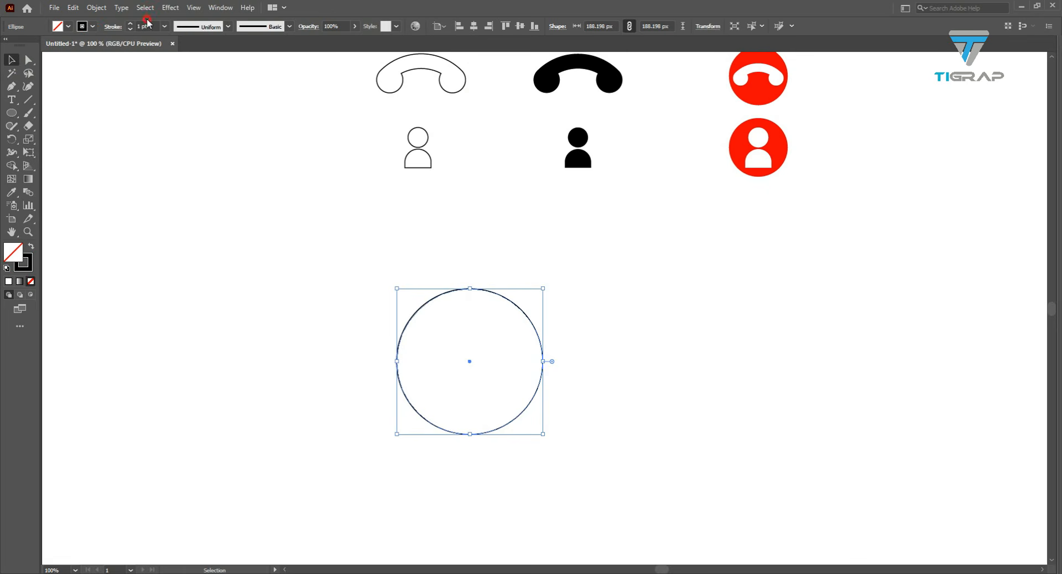
type("5")
key("Return")
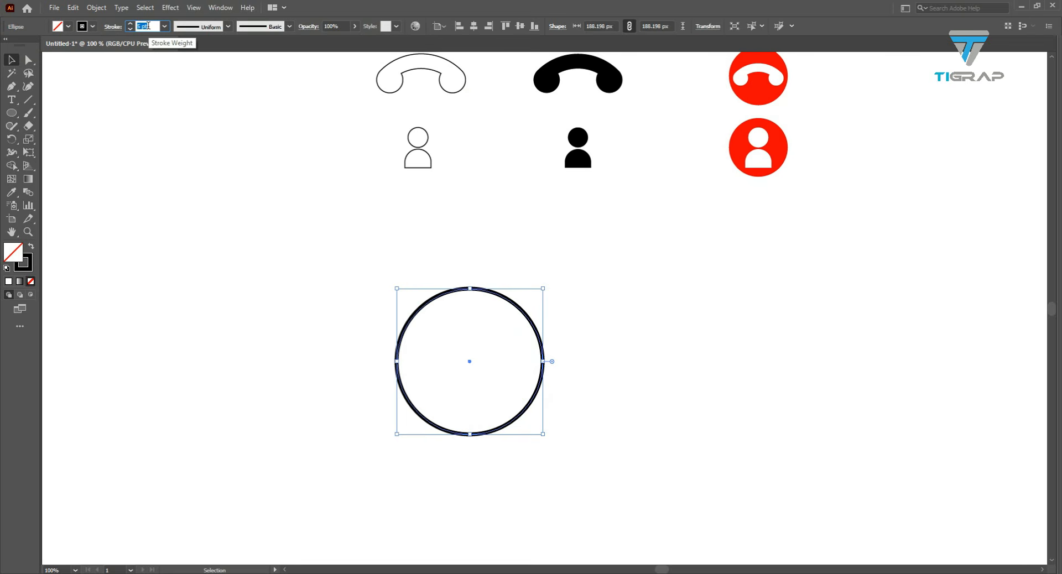
- Enlarge the outlined circle from its centre to about 240 px in diameter
scroll(308, 239, "down", 3)
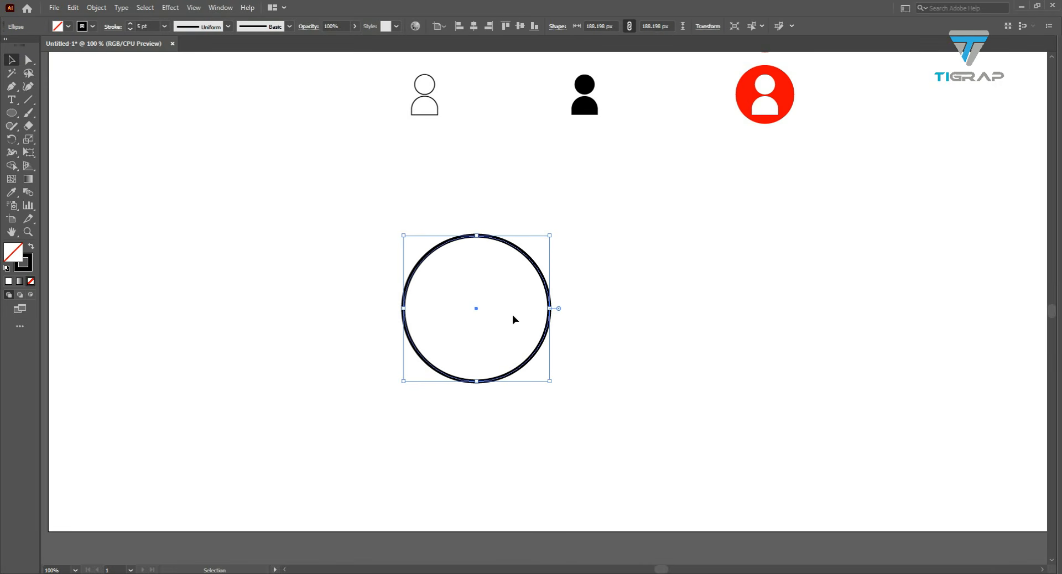
left_click_drag(551, 381, 570, 402)
key("v")
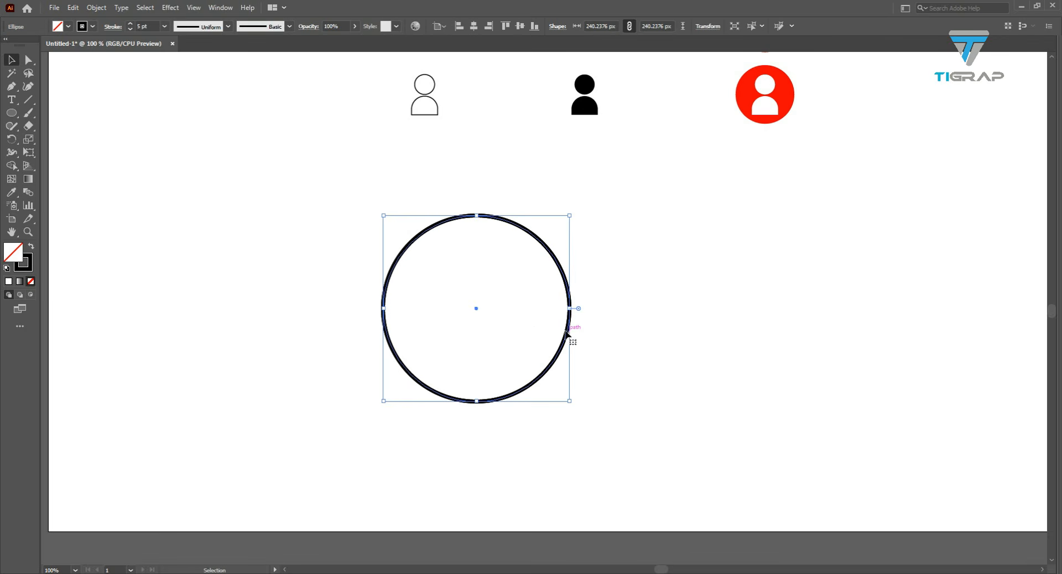
- Add two copies of the circle narrowed about its centre, one about 143 px wide and one about 68 px wide
left_click_drag(572, 308, 532, 307)
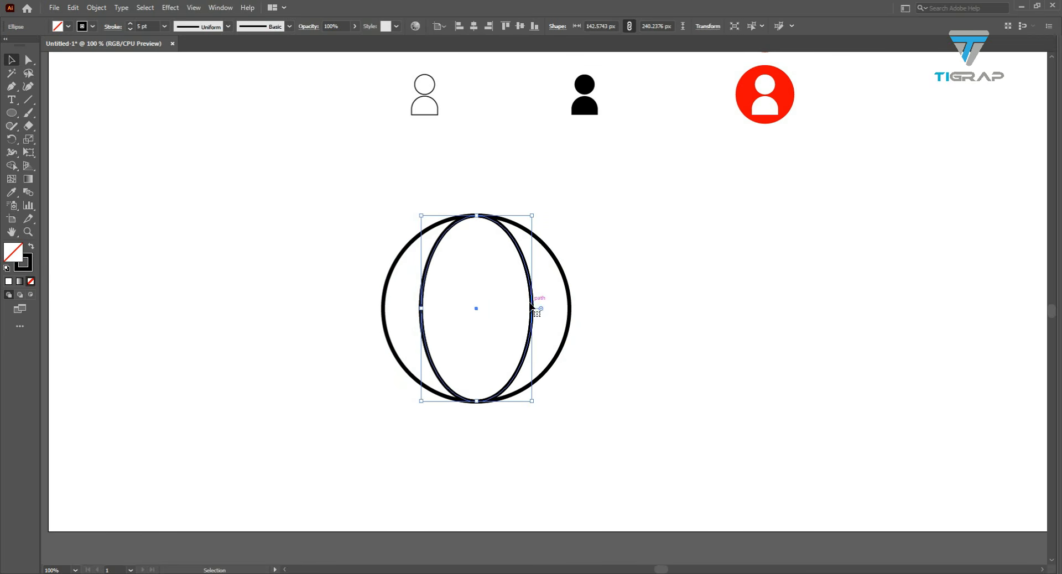
left_click_drag(533, 308, 505, 308)
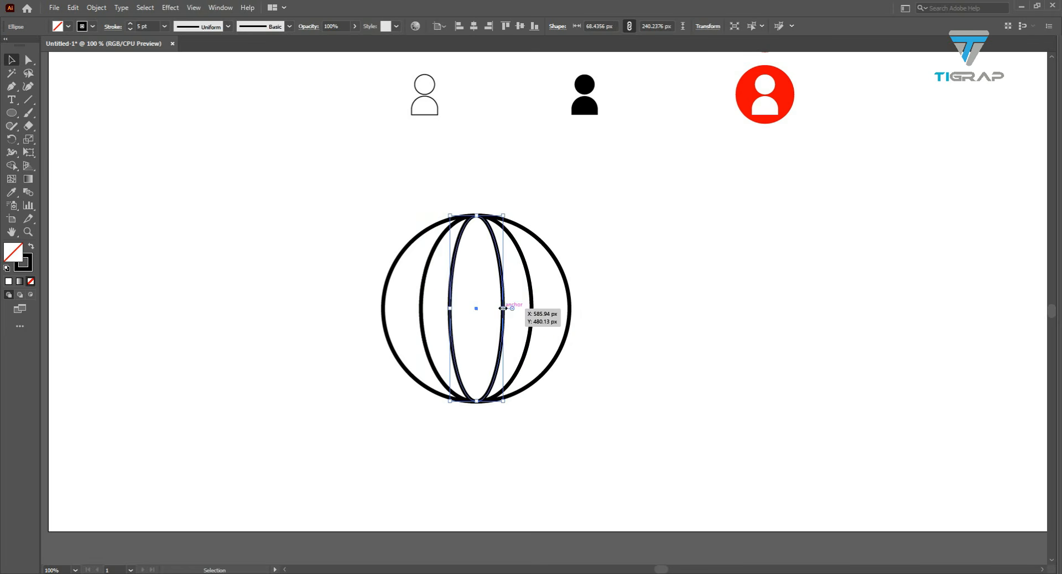
left_click(253, 266)
- Draw a horizontal line about 240 px long across the globe and shift it onto the circle's centre
left_click(28, 101)
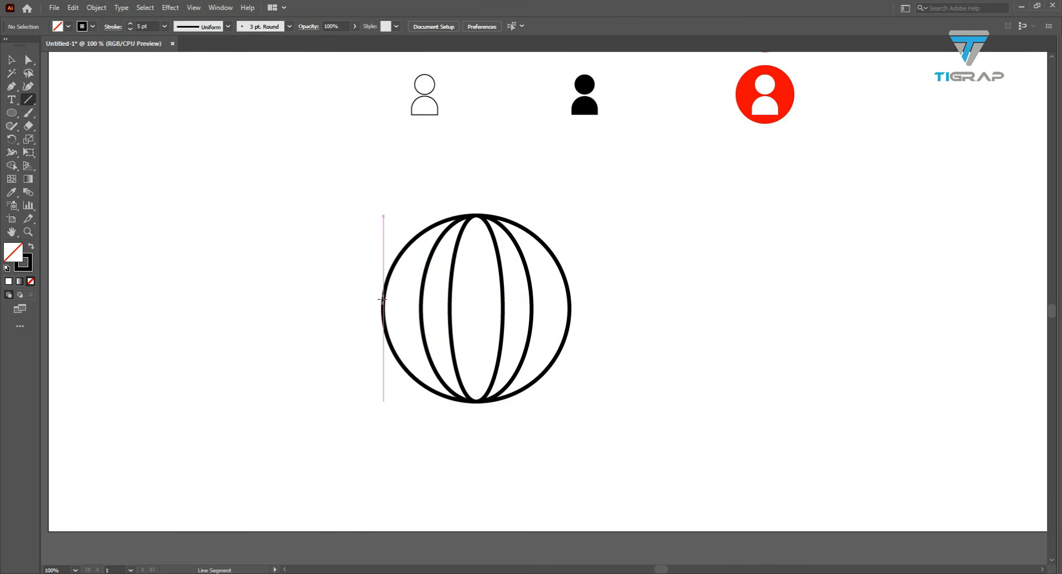
left_click_drag(383, 304, 569, 303)
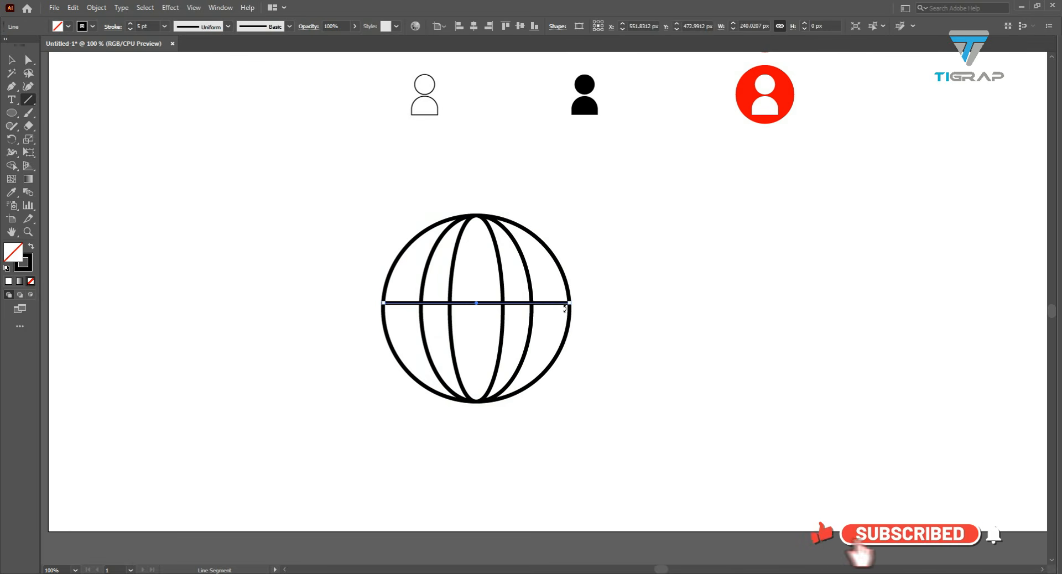
scroll(486, 305, "up", 1)
key("v")
left_click_drag(486, 304, 484, 306)
left_click_drag(492, 364, 519, 371)
left_click(486, 305)
left_click_drag(486, 304, 485, 314)
left_click(469, 333)
scroll(343, 245, "down", 1)
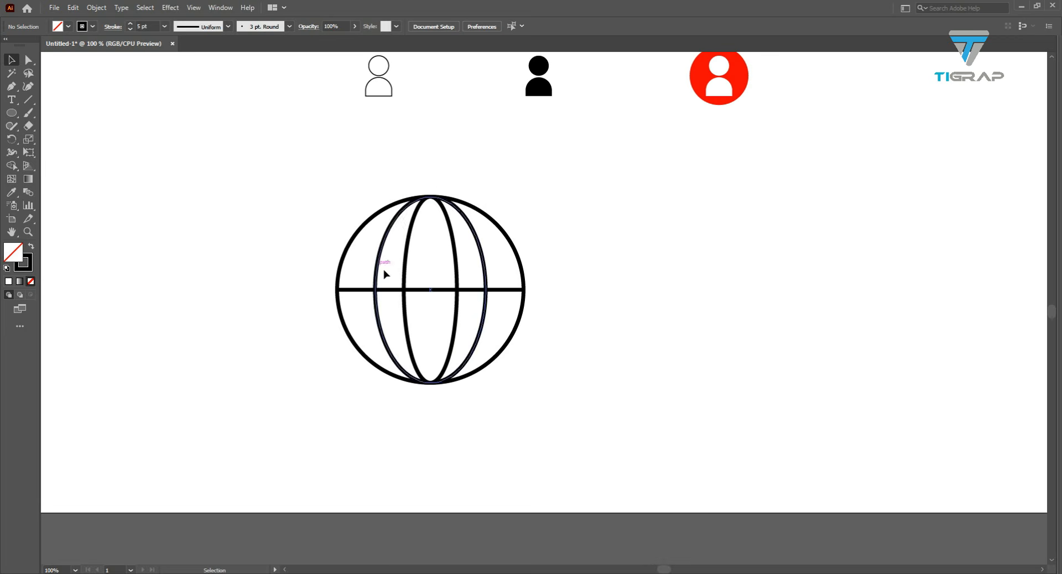
- Copy the globe's outer circle above and below so each copy overlaps the globe's upper and lower parts
left_click(516, 333)
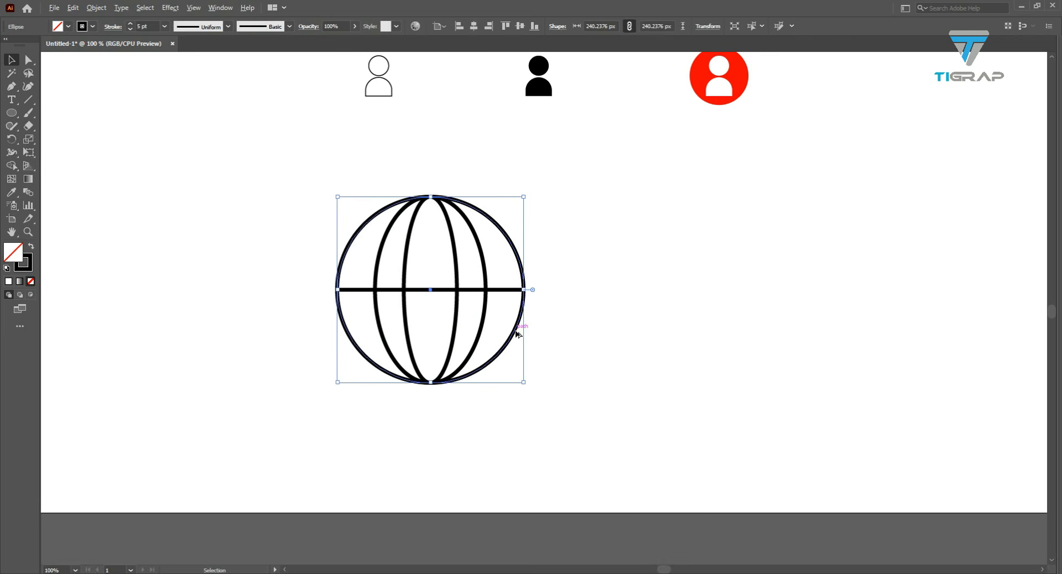
left_click_drag(516, 333, 521, 475)
scroll(486, 435, "down", 1)
- Remove the parts of the two copied circles outside the globe with Shape Builder, keeping the curved latitude lines
left_click_drag(369, 276, 564, 413)
scroll(417, 321, "up", 1)
left_click(11, 166)
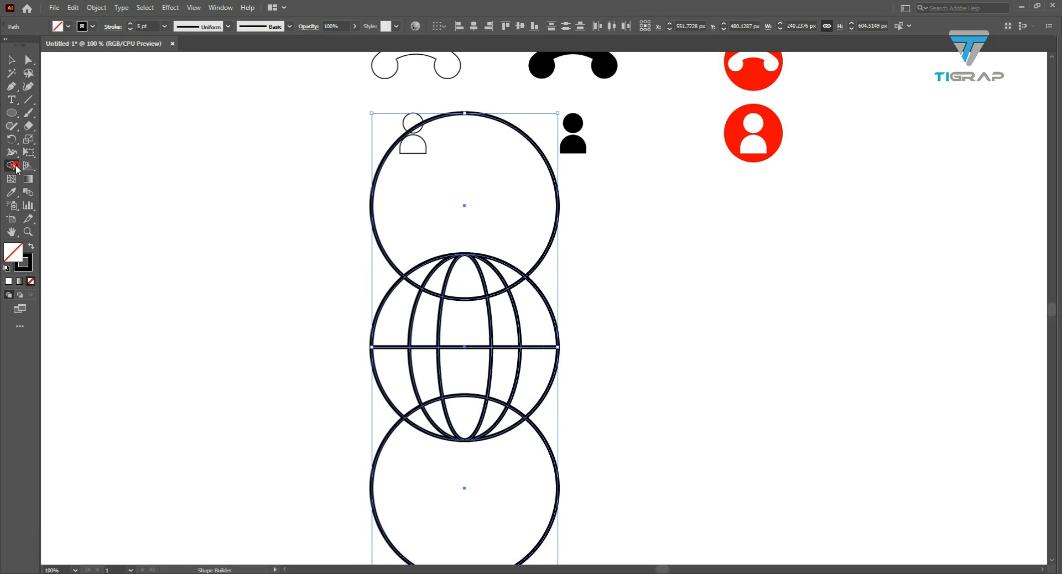
left_click_drag(428, 226, 330, 171)
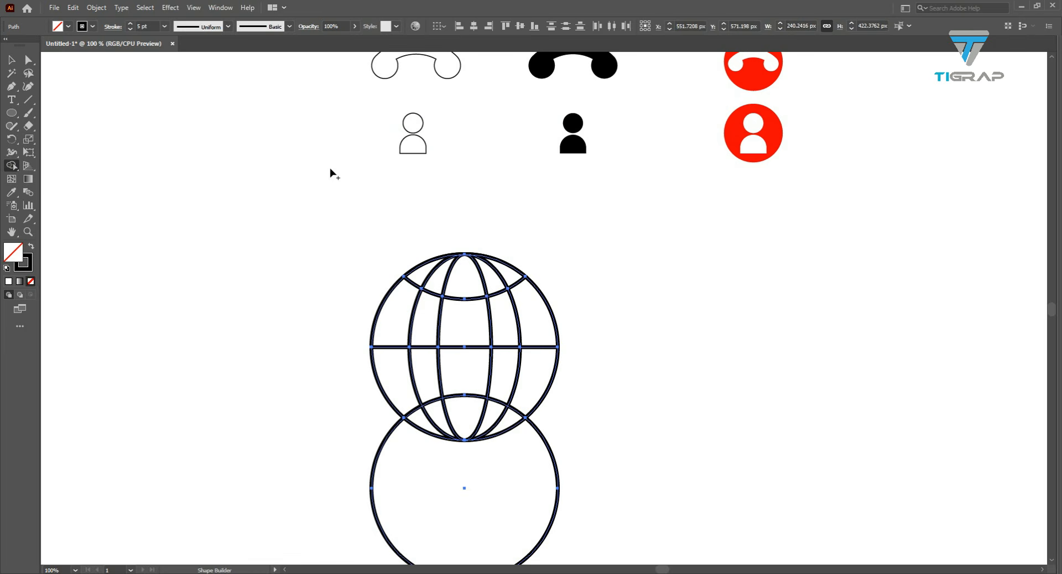
left_click_drag(472, 472, 642, 513)
key("v")
left_click(580, 482)
- Expand all the globe's strokes into filled black shapes
left_click_drag(326, 238, 613, 483)
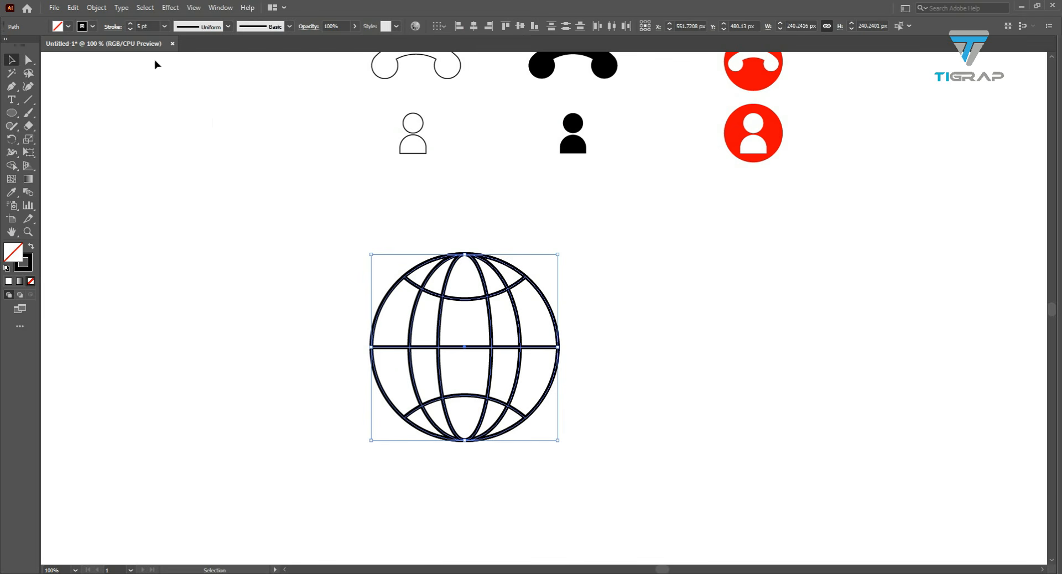
left_click(97, 8)
left_click(114, 134)
left_click(504, 355)
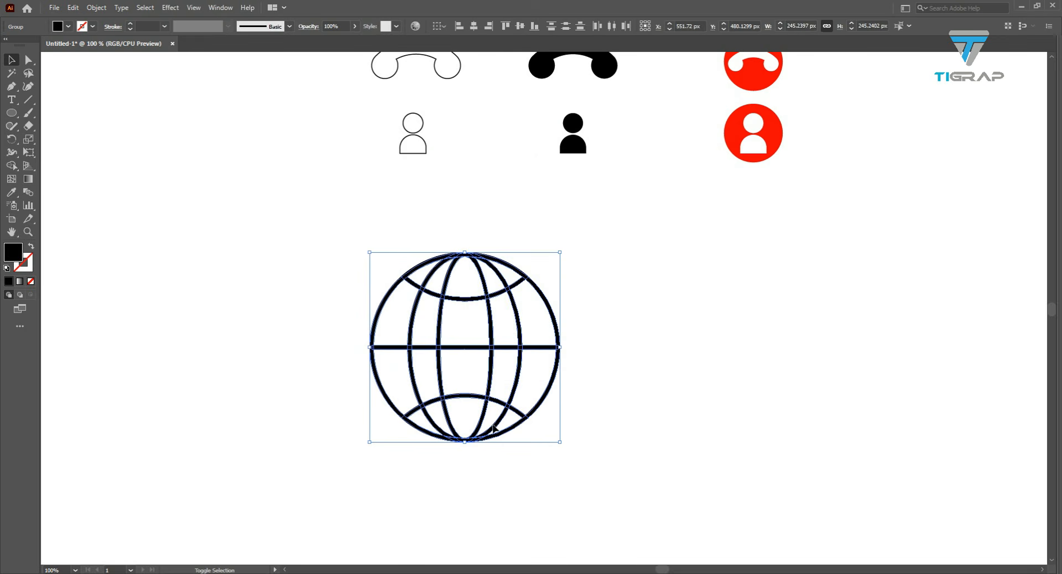
- Shrink the globe to about 98 px in diameter and place it beneath the outlined person icon
left_click_drag(560, 442, 446, 328)
left_click_drag(414, 293, 416, 221)
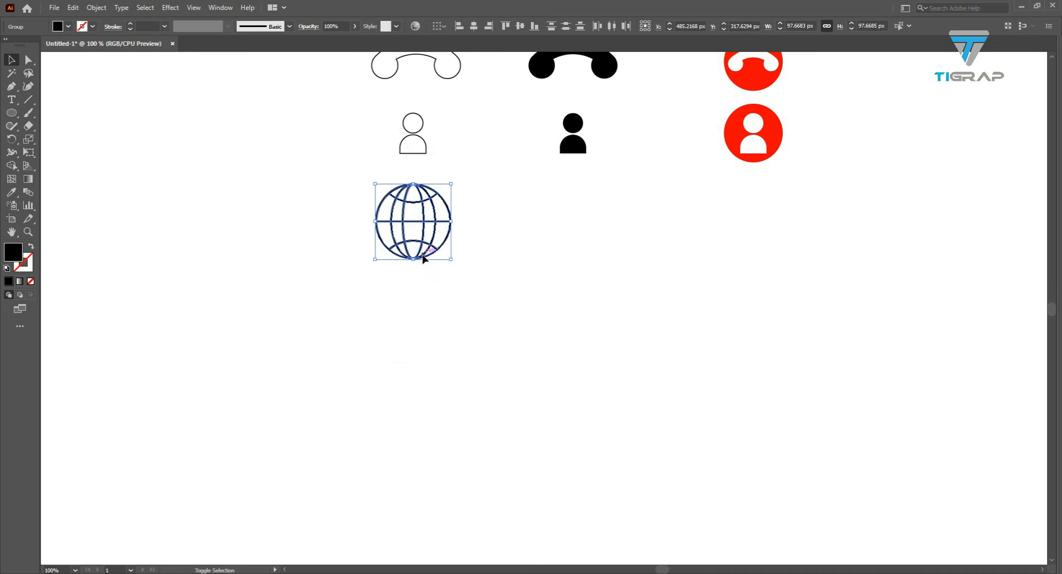
- Shrink the globe to about 69 px in diameter and place a copy of it beneath the solid person icon
left_click_drag(414, 259, 414, 237)
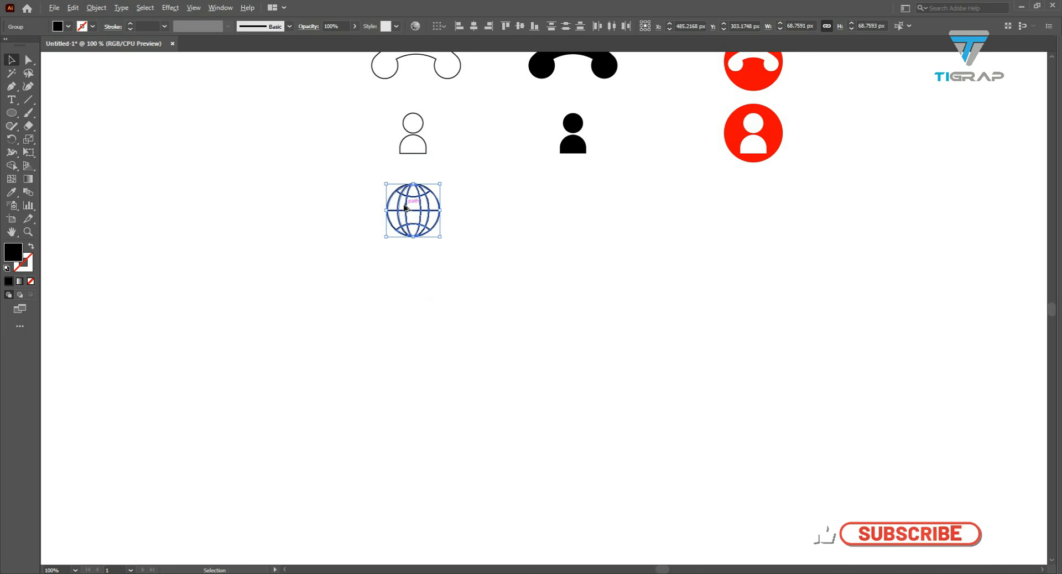
left_click_drag(405, 204, 568, 229)
key("ctrl+plus")
key("ctrl+plus")
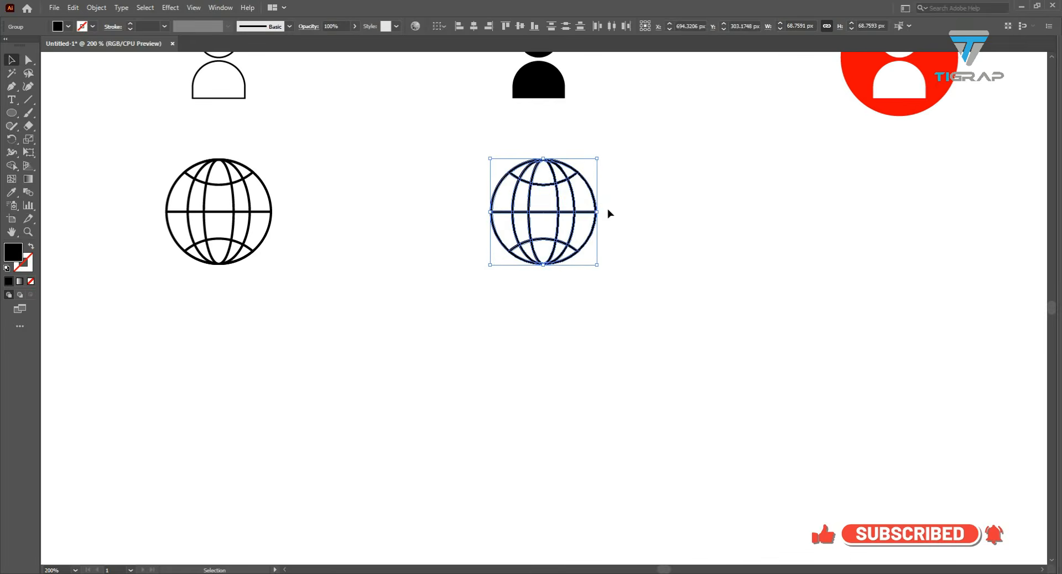
- Split the copied globe into separate pieces with the Pathfinder Divide operation
key("ctrl+plus")
left_click(220, 7)
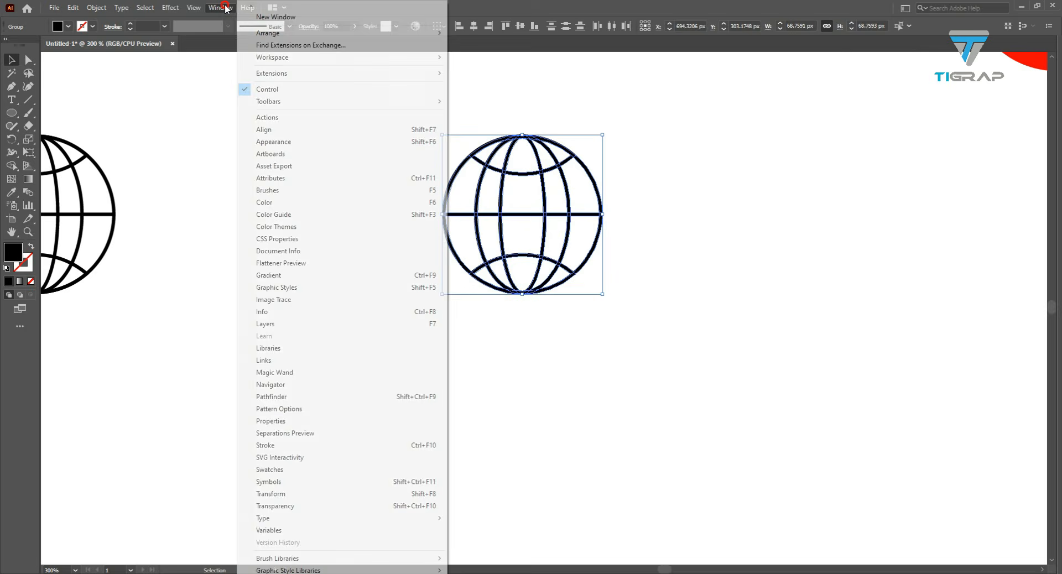
left_click(284, 398)
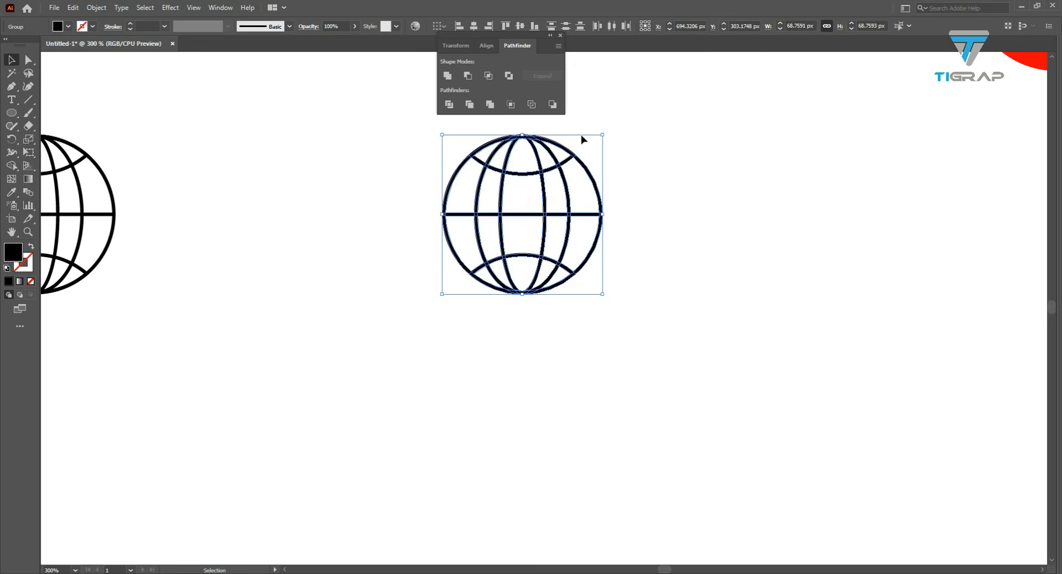
left_click_drag(488, 35, 911, 167)
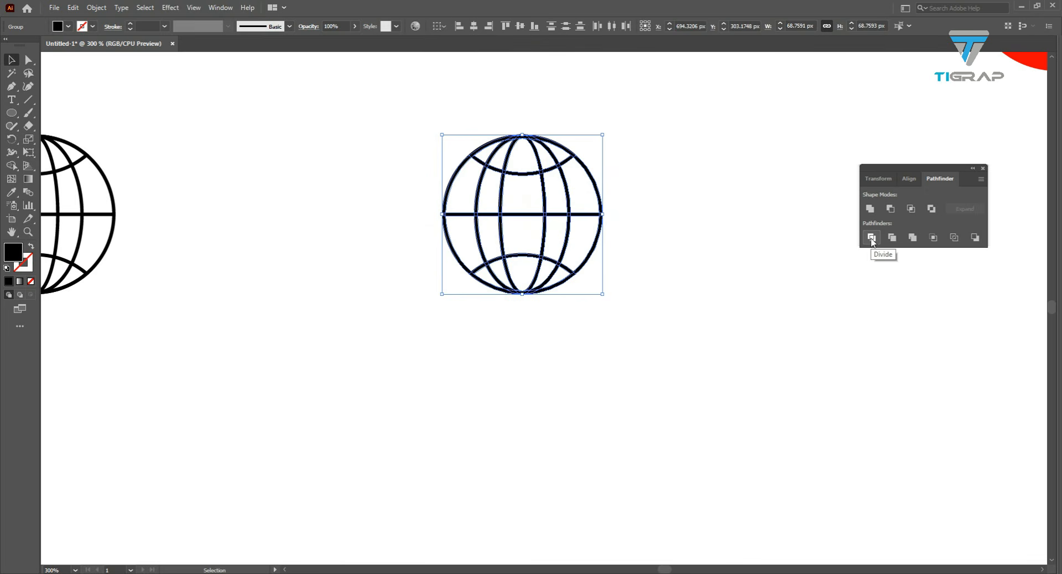
left_click(872, 239)
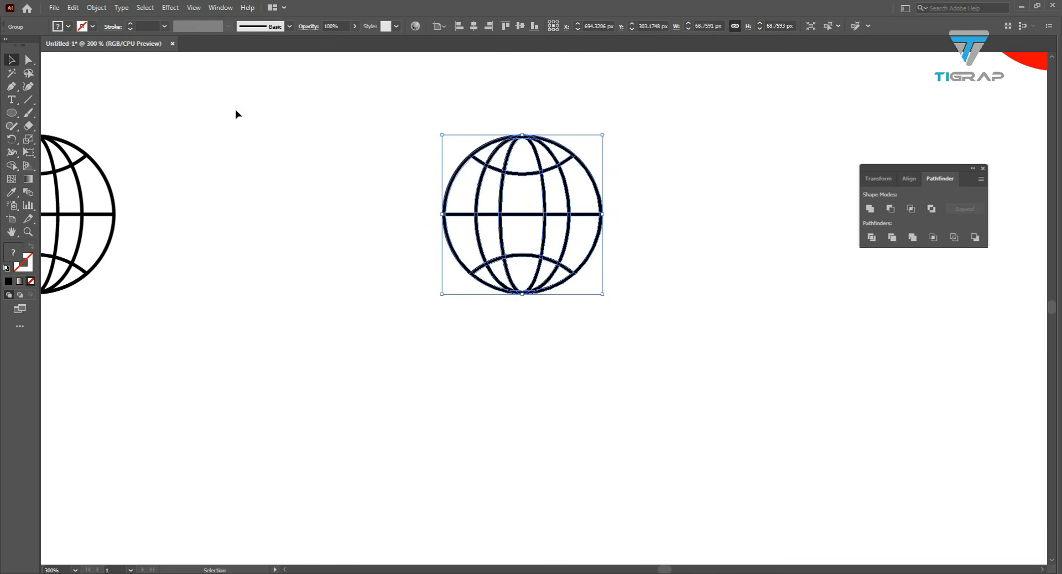
left_click(447, 156)
left_click(497, 146)
key("Delete")
key("ctrl+z")
left_click(436, 233)
left_click(494, 166)
scroll(495, 173, "down", 4)
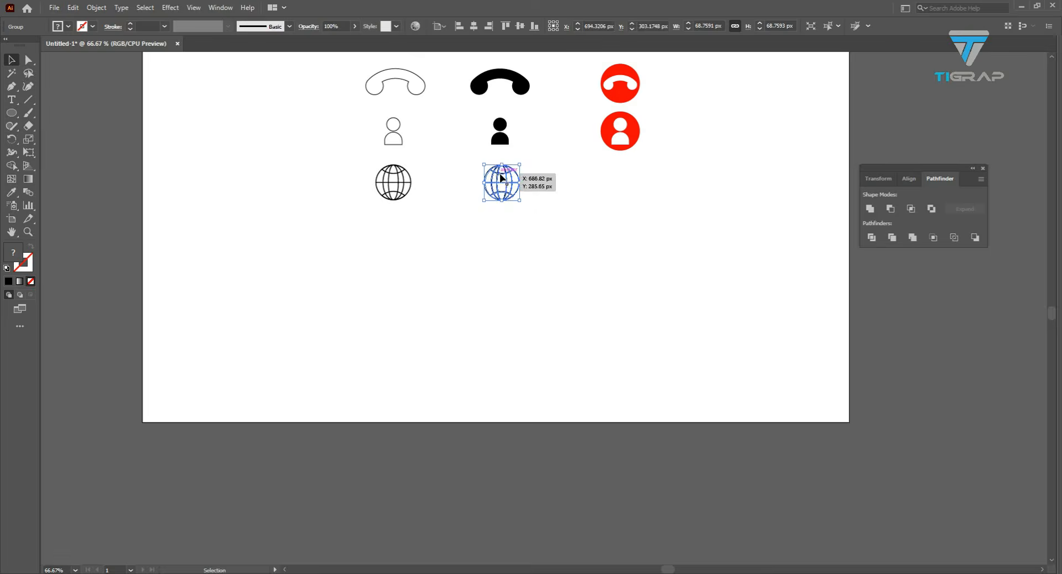
scroll(496, 177, "up", 3)
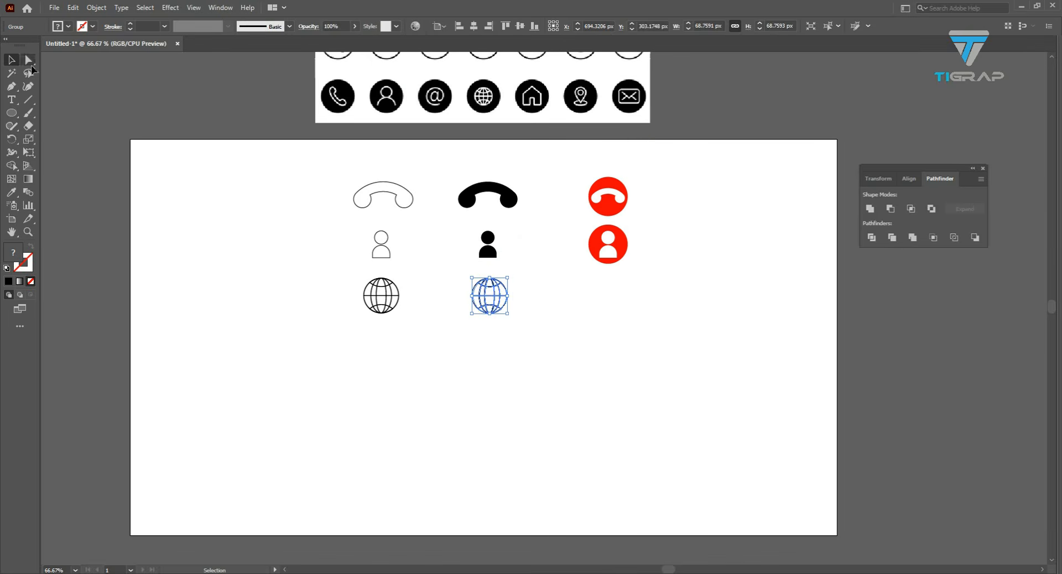
left_click_drag(350, 176, 436, 341)
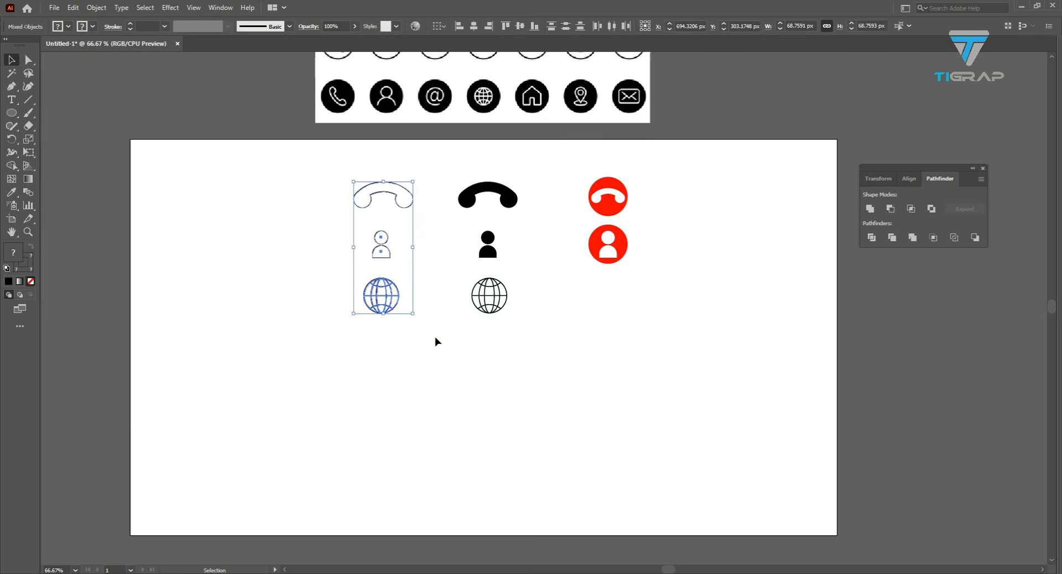
left_click(435, 332)
scroll(437, 266, "up", 1)
left_click_drag(452, 165, 565, 275)
left_click(567, 275)
key("v")
left_click_drag(447, 285, 550, 353)
- Select all black line pieces of the divided globe with the Magic Wand and delete them, keeping the unfilled segments
scroll(535, 319, "up", 2)
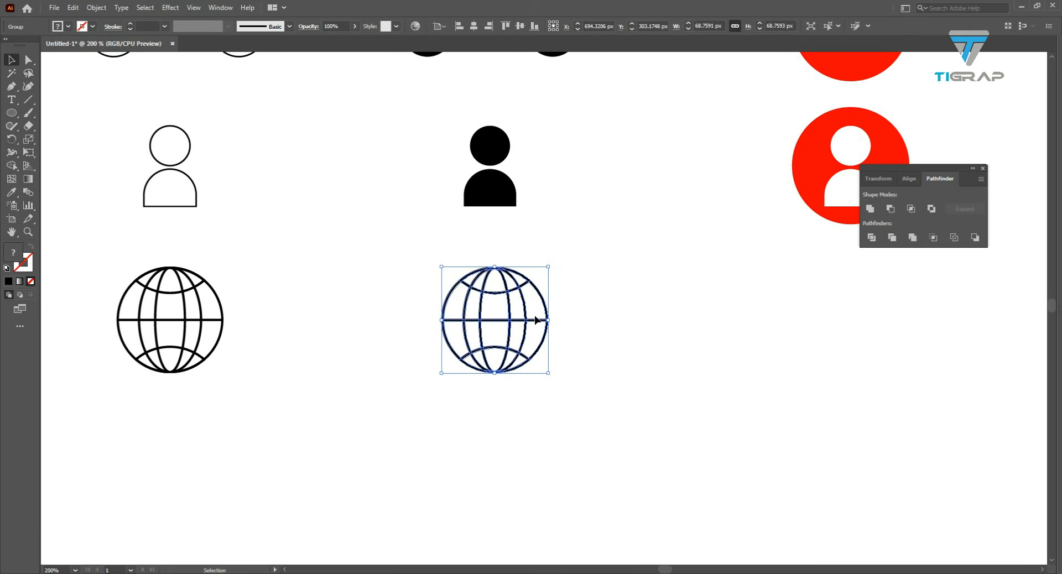
left_click(11, 73)
scroll(408, 294, "up", 2)
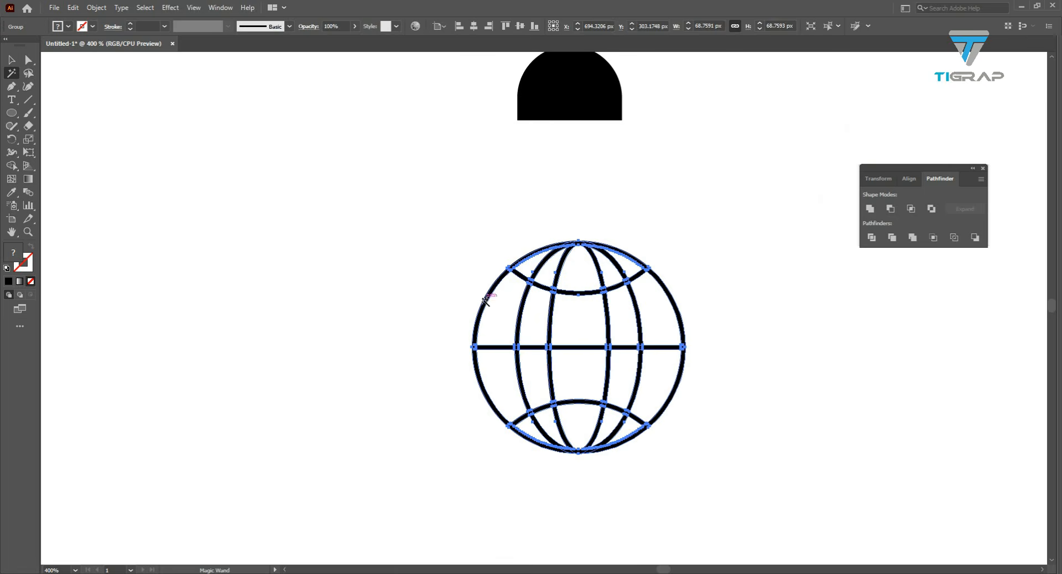
left_click(485, 300)
key("Delete")
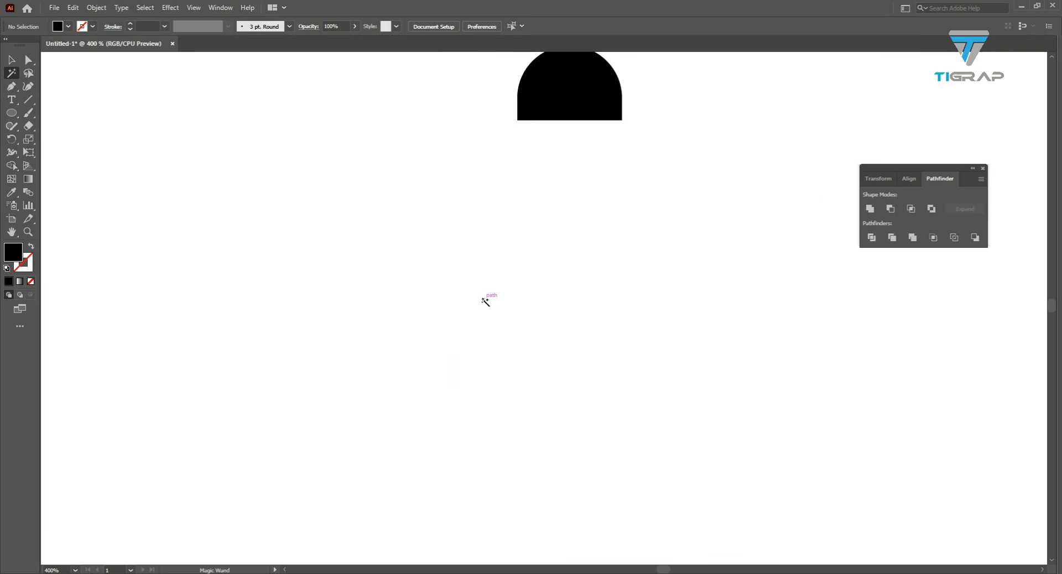
- Fill the remaining globe segments with the solid person icon's black using the Eyedropper
key("v")
key("ctrl+z")
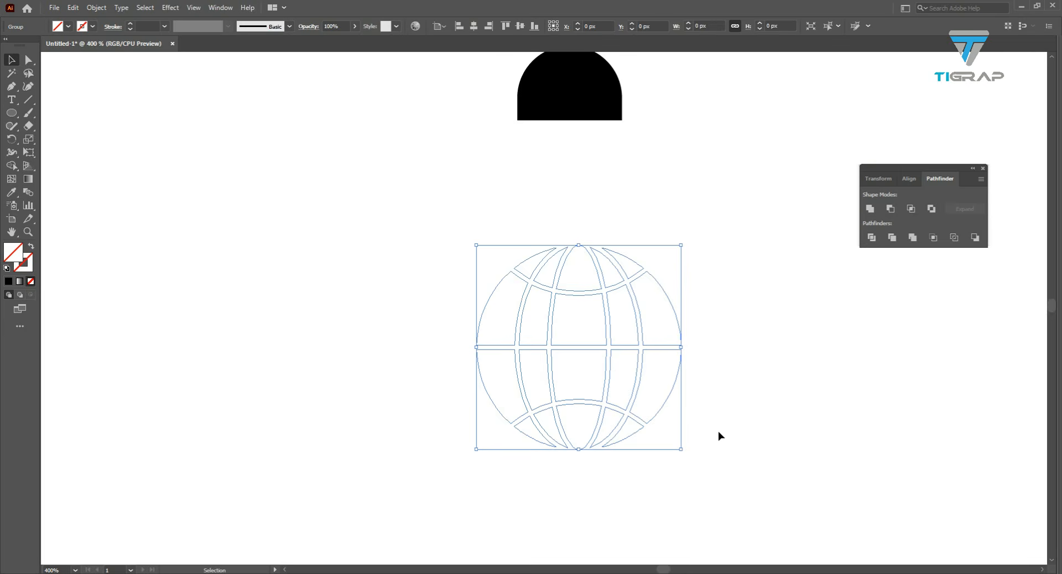
left_click(11, 192)
left_click(538, 87)
key("v")
left_click(379, 229)
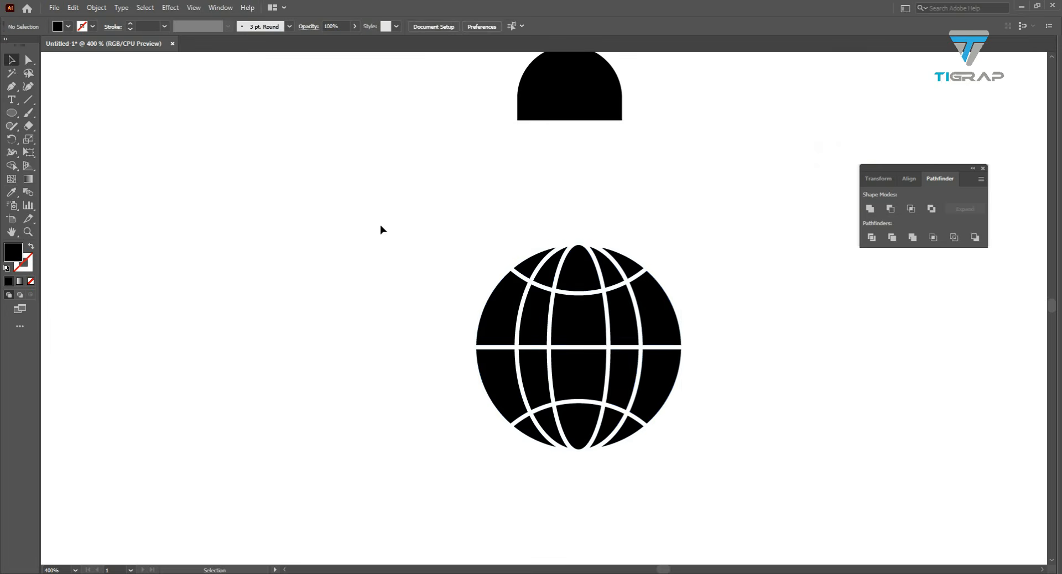
- Place a copy of the solid black globe beneath the red circled person icon
scroll(377, 235, "down", 2)
scroll(375, 236, "down", 2)
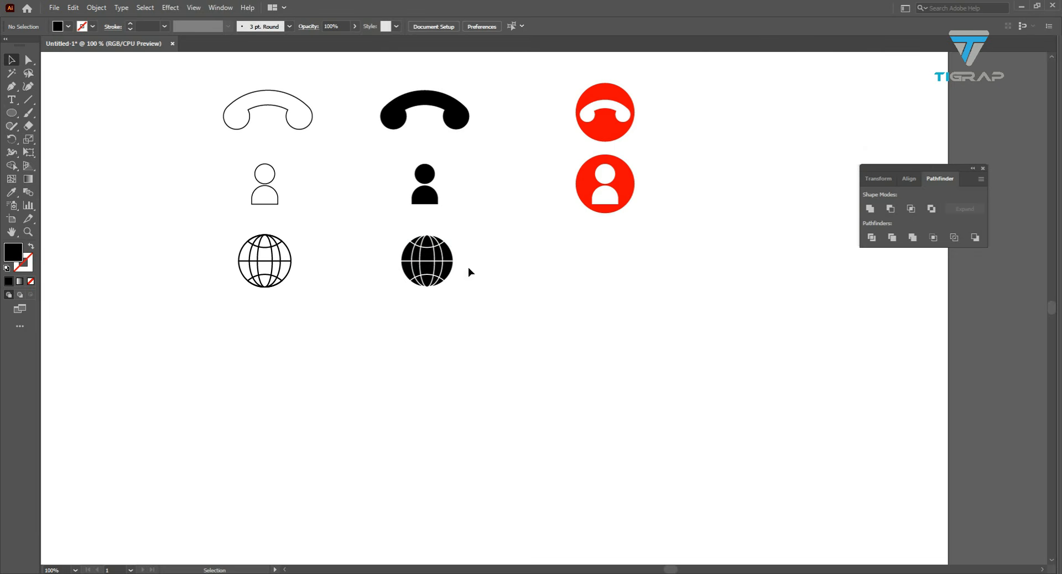
left_click(431, 262)
left_click_drag(426, 260, 604, 276)
left_click(660, 266)
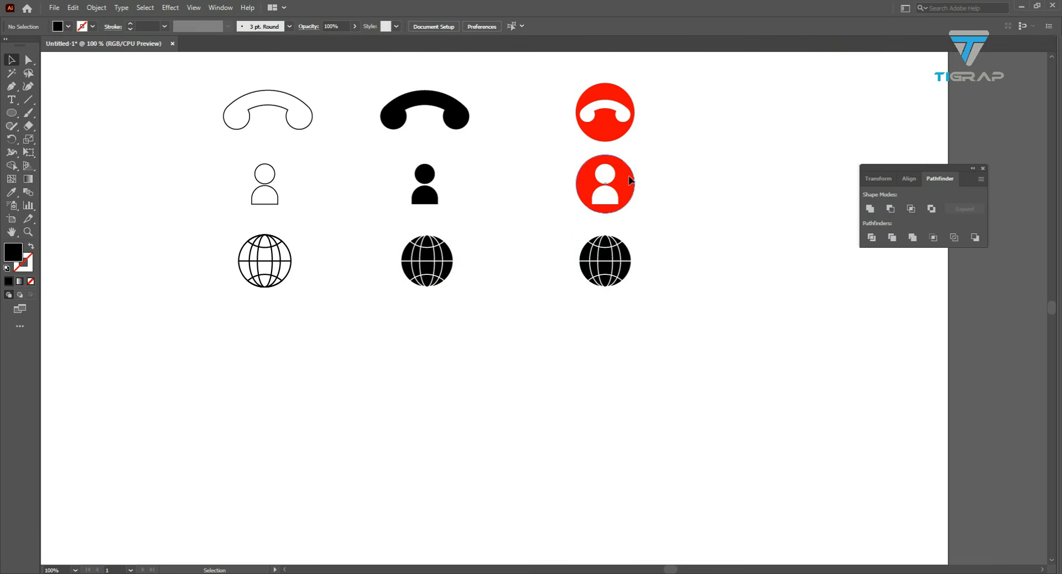
- Copy the person icon's red circle down behind the new globe copy, centred on it
left_click(629, 181)
left_click_drag(629, 181, 639, 255)
left_click(664, 261)
- Shrink the globe on the red circle to about 49 px around its centre and fill it with white
scroll(642, 256, "up", 2)
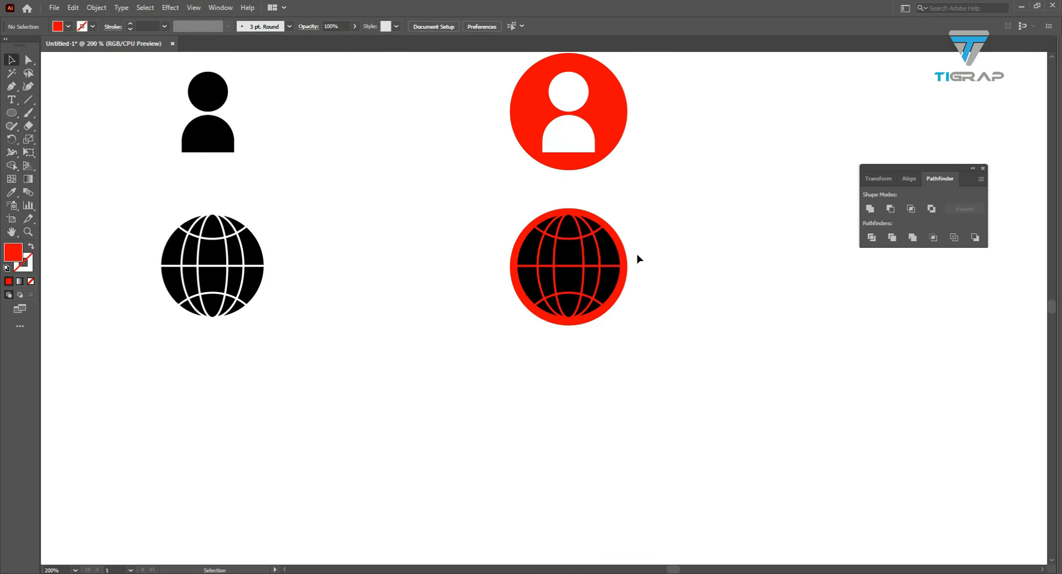
left_click(589, 243)
left_click_drag(569, 214, 575, 226)
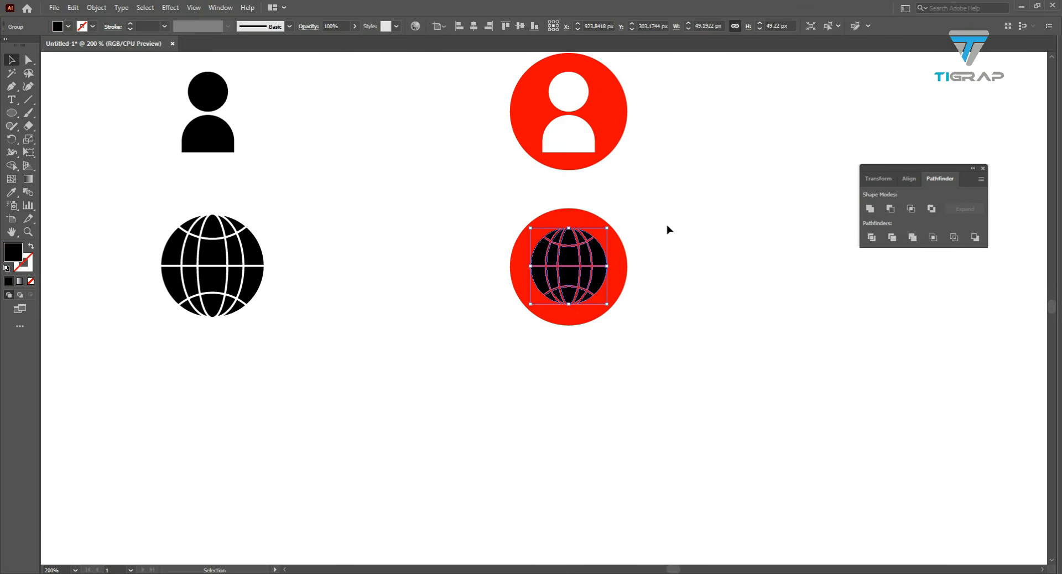
key("i")
left_click(683, 219)
key("v")
left_click(628, 368)
- Draw a five-sided polygon below the solid globe and enlarge it to about 114 by 109 px
scroll(603, 357, "down", 2)
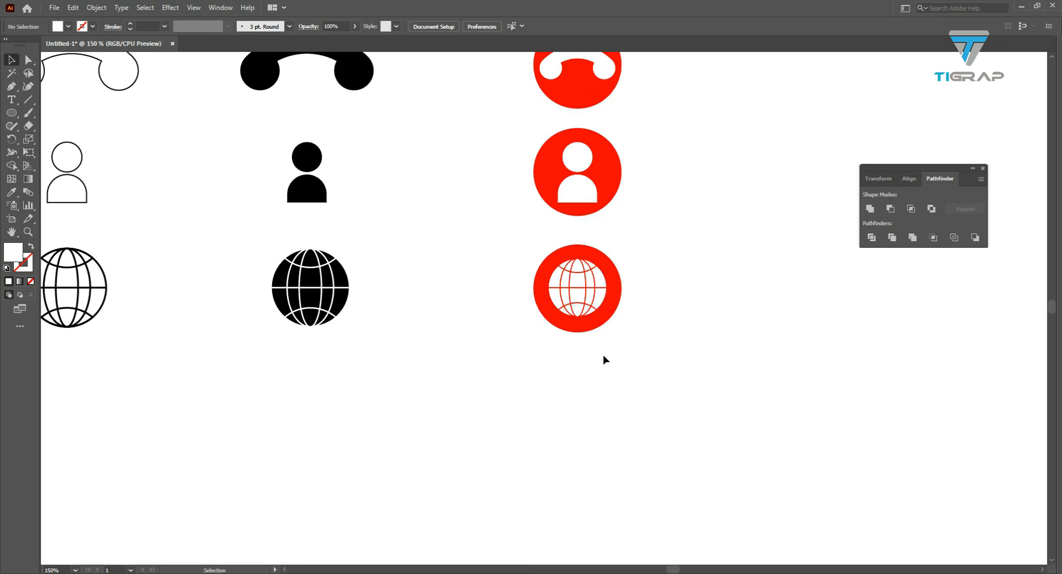
key("space")
left_click_drag(524, 317, 570, 375)
scroll(562, 362, "down", 1)
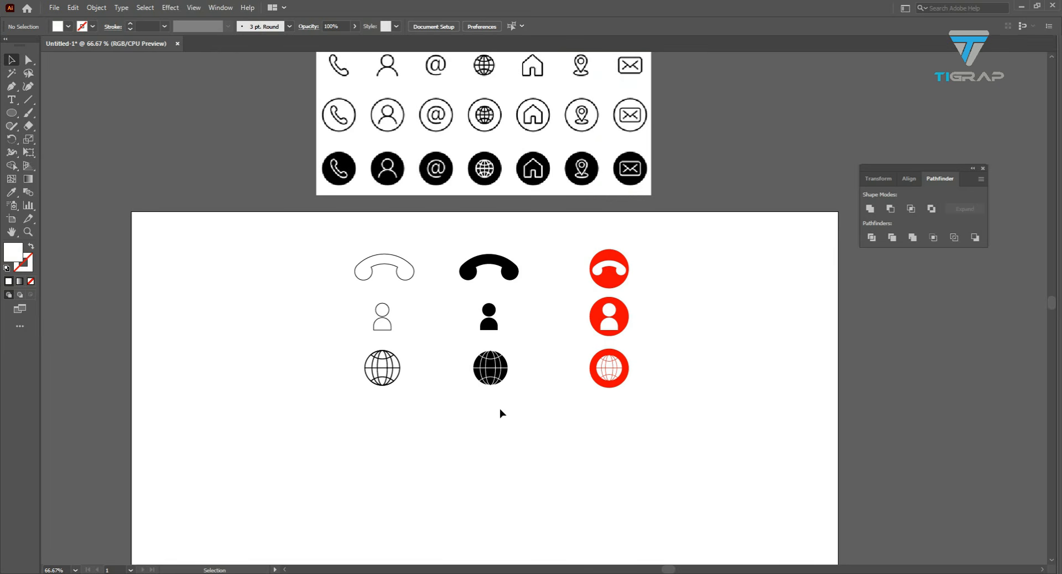
scroll(500, 407, "up", 2)
key("space")
left_click_drag(499, 407, 474, 284)
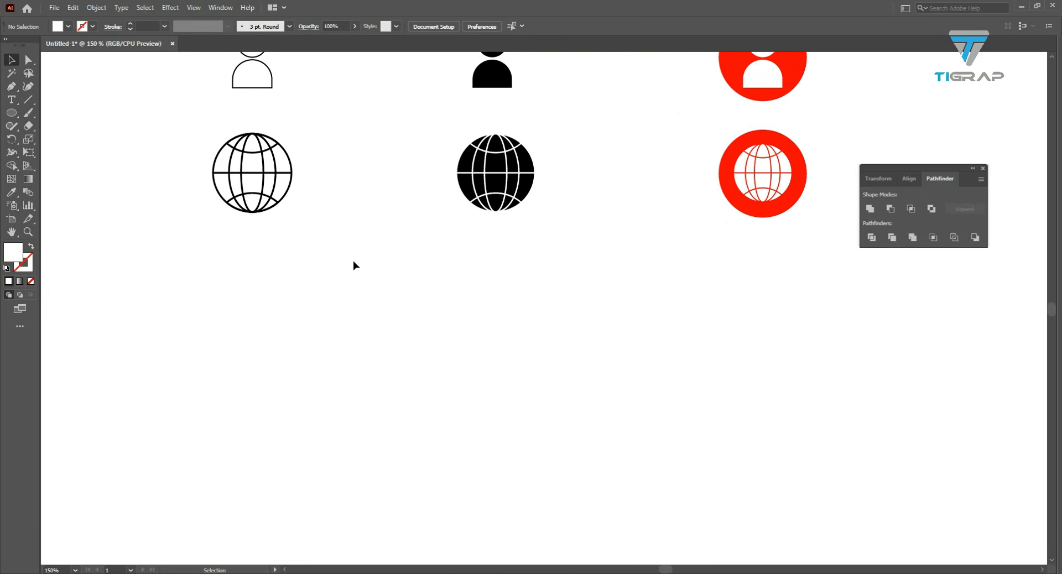
left_click_drag(11, 115, 50, 152)
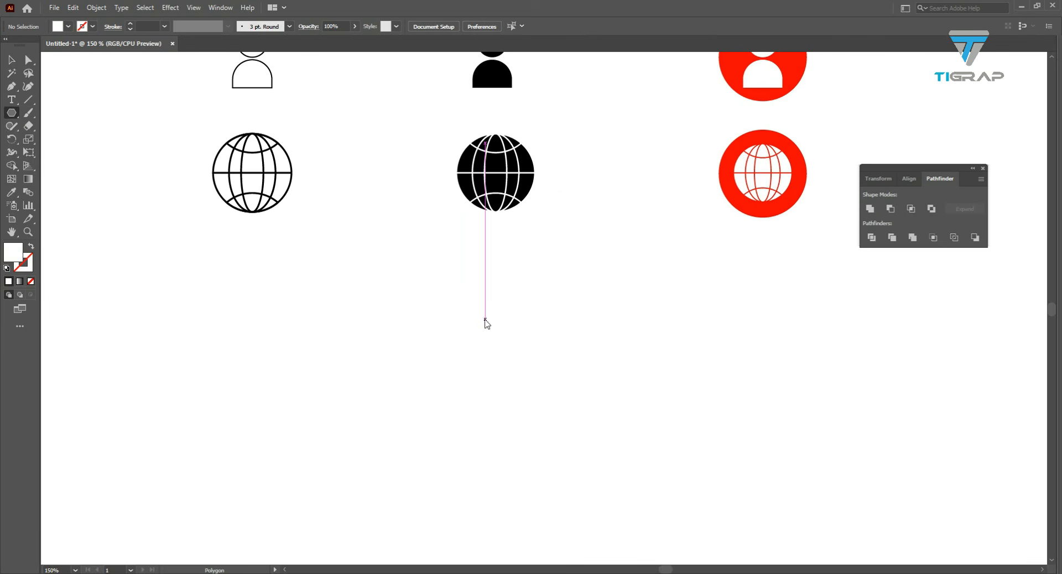
left_click(485, 321)
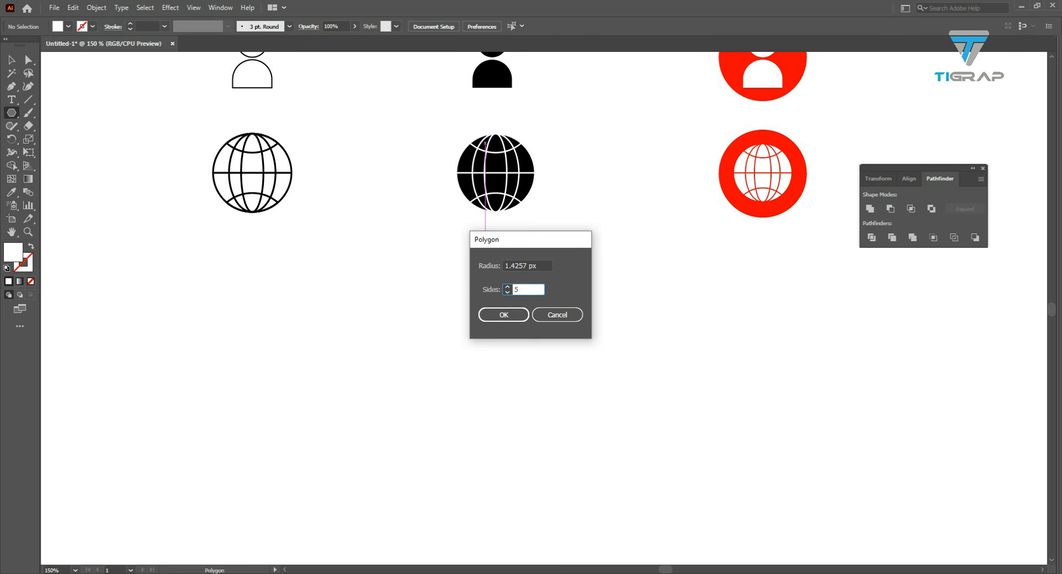
left_click(507, 314)
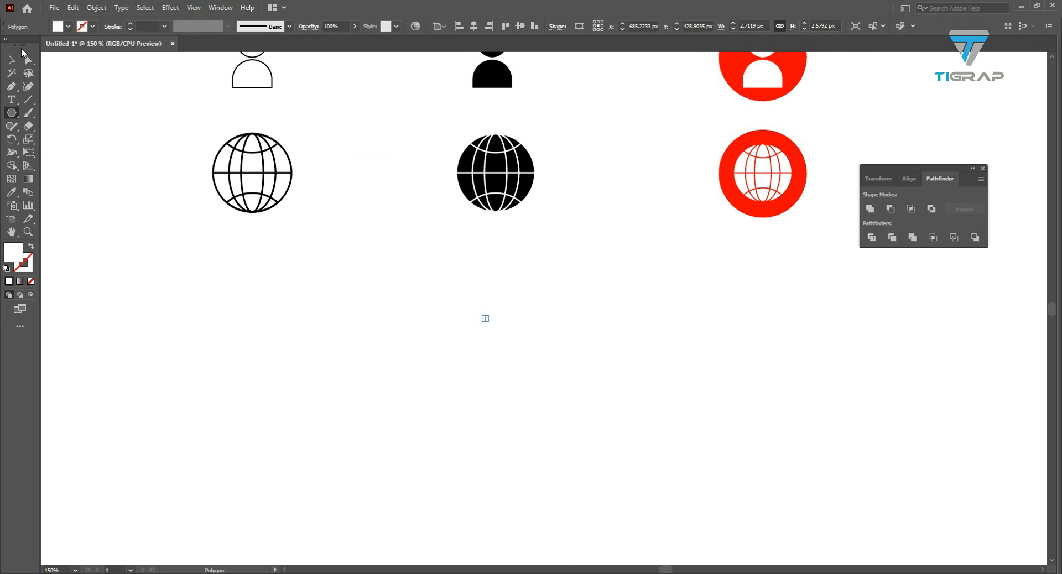
left_click(12, 58)
left_click_drag(482, 315, 552, 375)
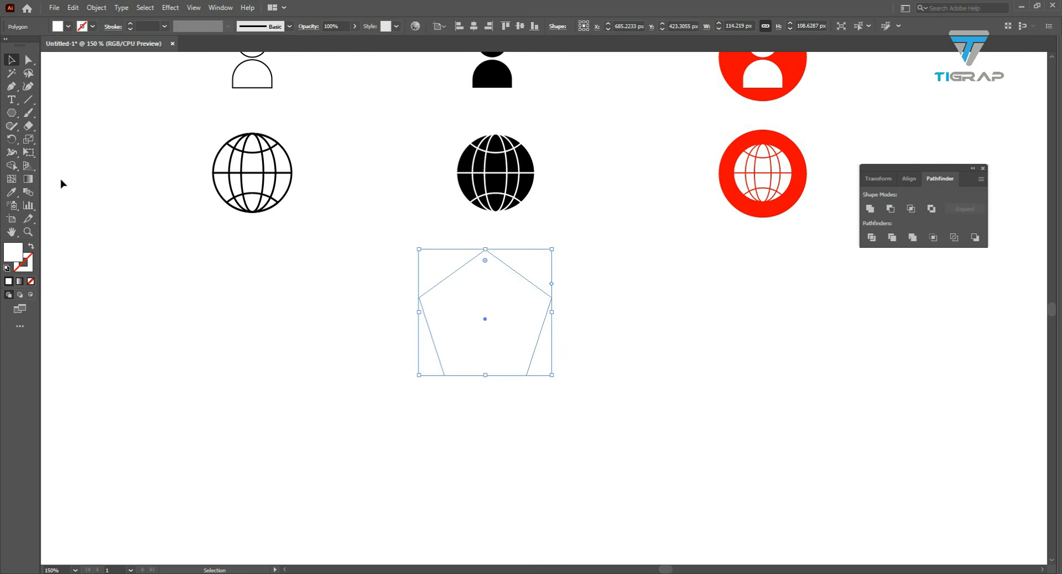
- Swap the pentagon's fill and stroke, leaving no fill, and set its 1 pt stroke to black
left_click(31, 245)
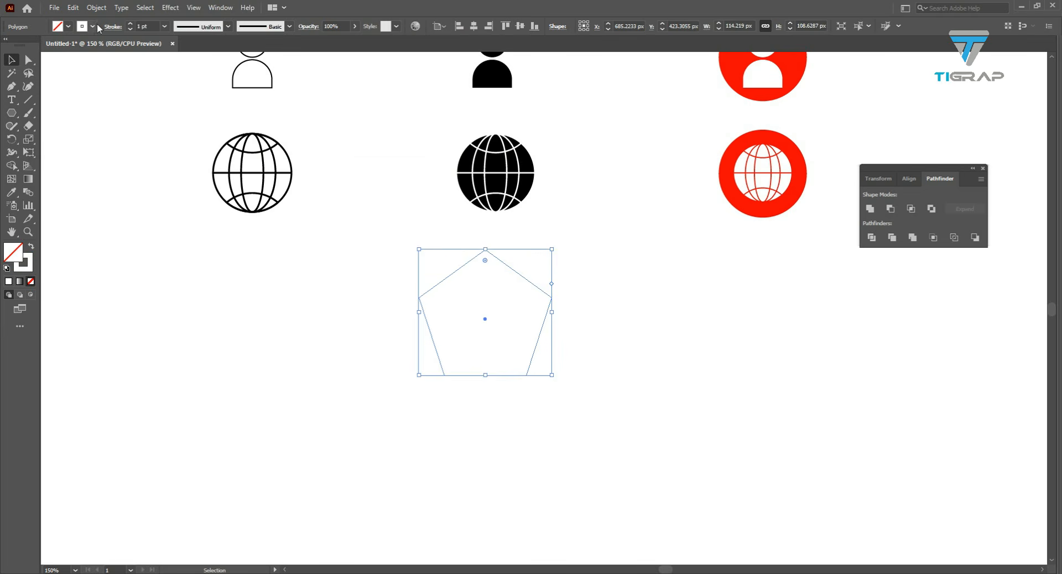
left_click(92, 27)
left_click(32, 49)
left_click(292, 321)
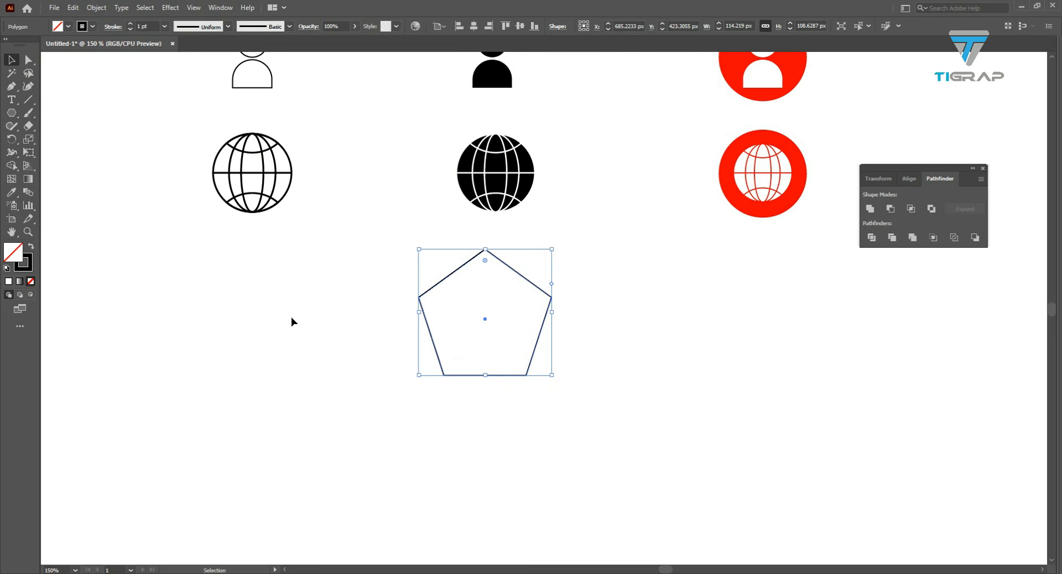
- Move the pentagon beneath the outlined globe, centred under it
left_click_drag(446, 286, 208, 290)
left_click_drag(144, 289, 331, 299)
left_click(350, 295)
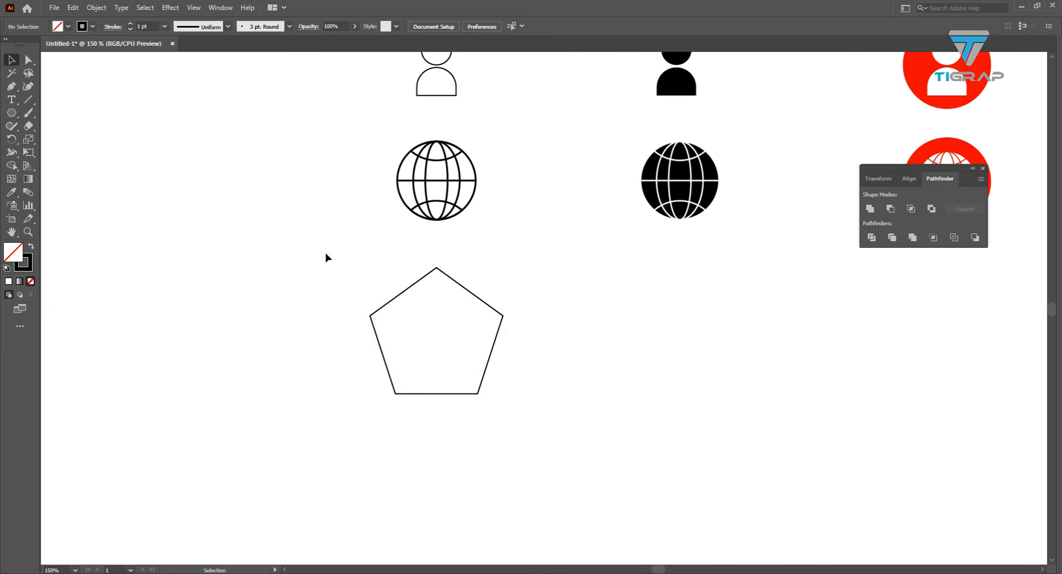
- Align the pentagon's lower corner points with its side corner points to form the vertical walls of a house
left_click(26, 60)
left_click_drag(522, 305, 480, 386)
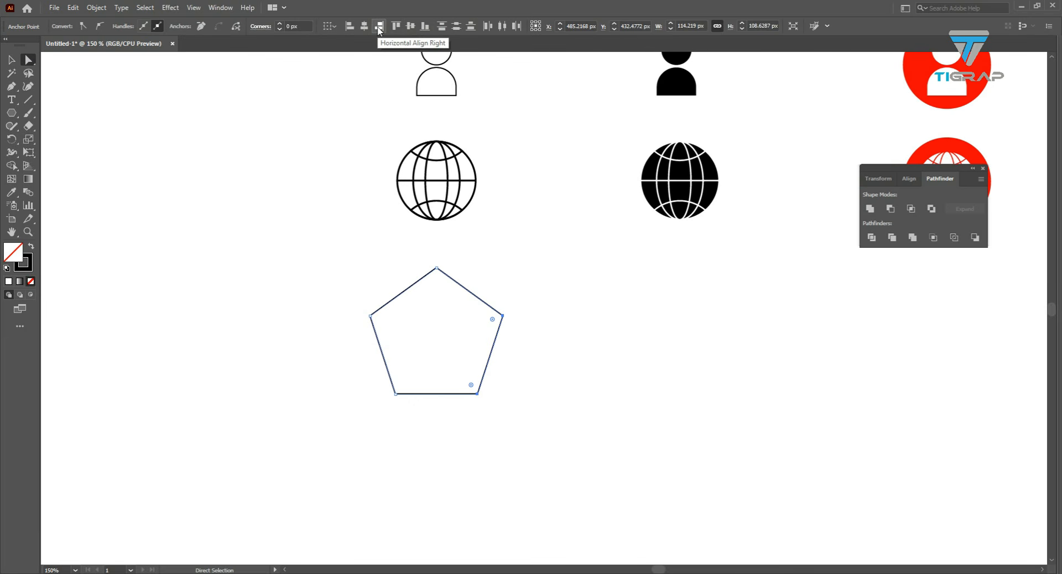
left_click(380, 26)
left_click_drag(349, 302, 405, 416)
left_click(349, 26)
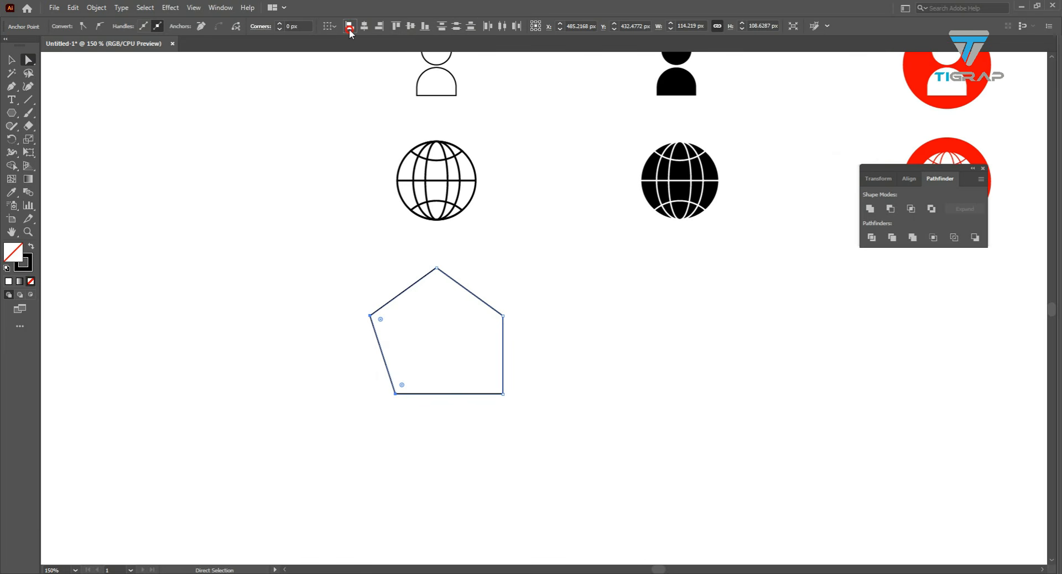
left_click(363, 286)
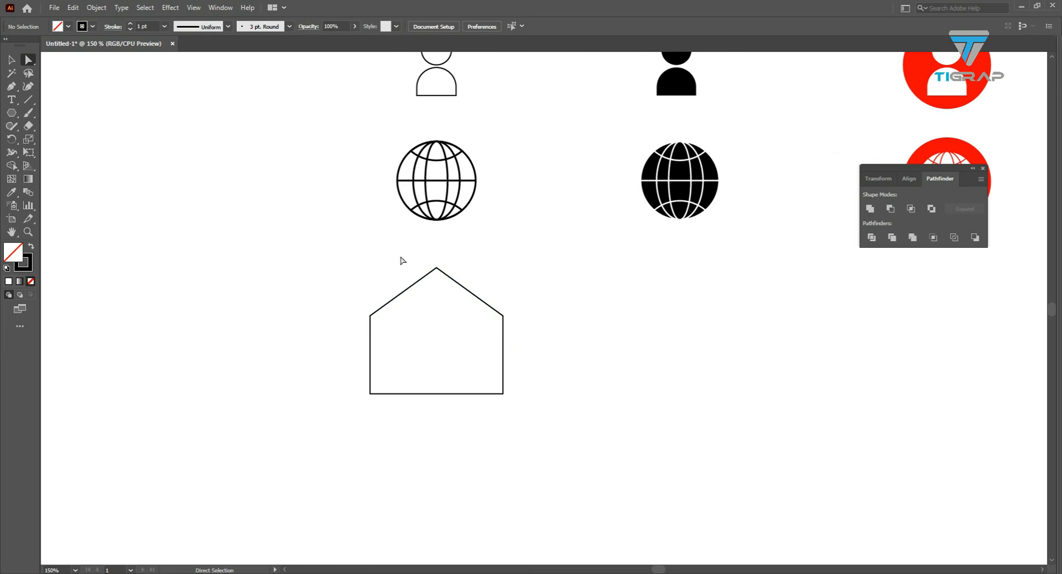
- Draw a rectangular door rising from the middle of the house's base and align the door and house on their horizontal centres
left_click_drag(11, 113, 64, 139)
left_click_drag(11, 113, 44, 112)
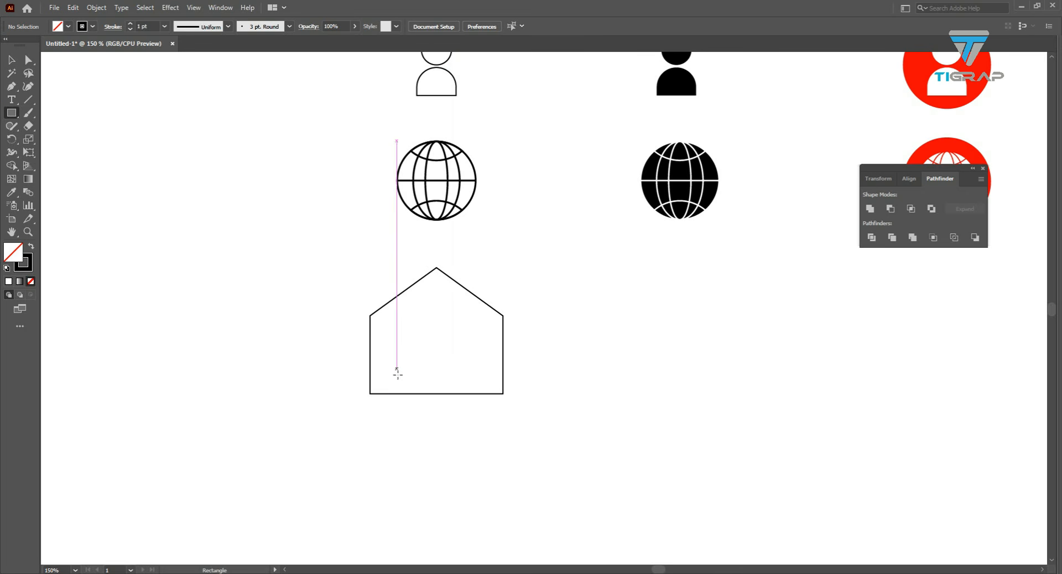
left_click_drag(437, 394, 480, 325)
key("v")
left_click_drag(334, 289, 496, 349)
left_click(474, 26)
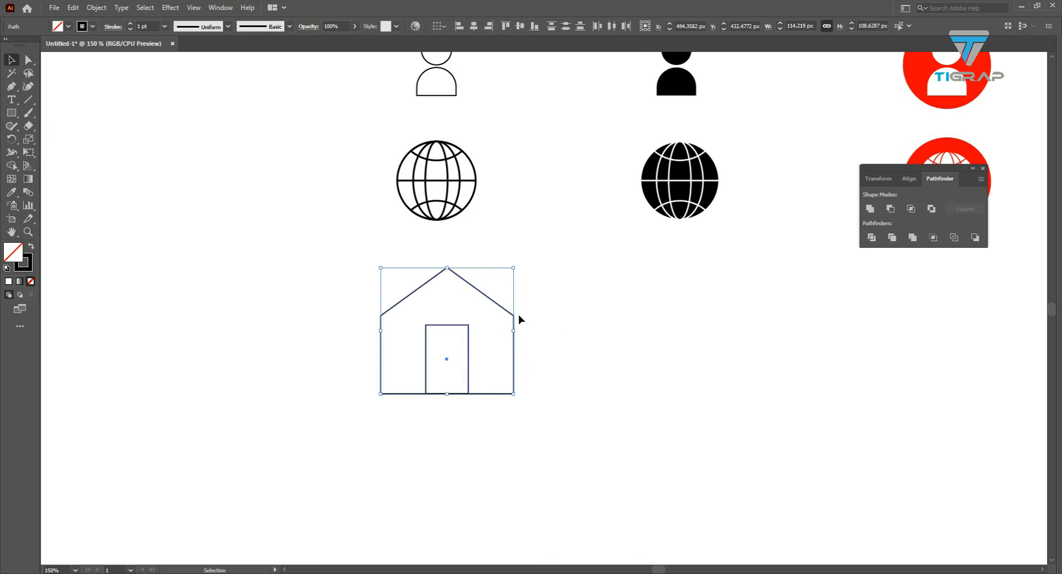
- Round the door's two upper corners fully into an arch
left_click(523, 346)
scroll(438, 341, "up", 1)
left_click(29, 60)
left_click_drag(410, 310, 480, 451)
left_click(367, 425)
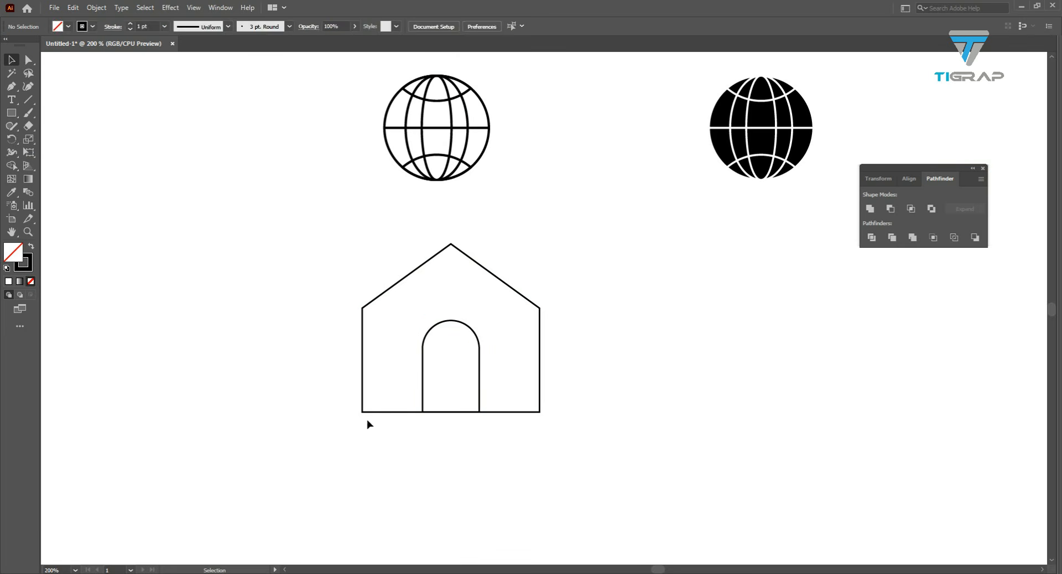
- Set the outline weight of the house and its arched door to 2 pt
key("v")
scroll(270, 338, "down", 2)
left_click_drag(258, 310, 393, 376)
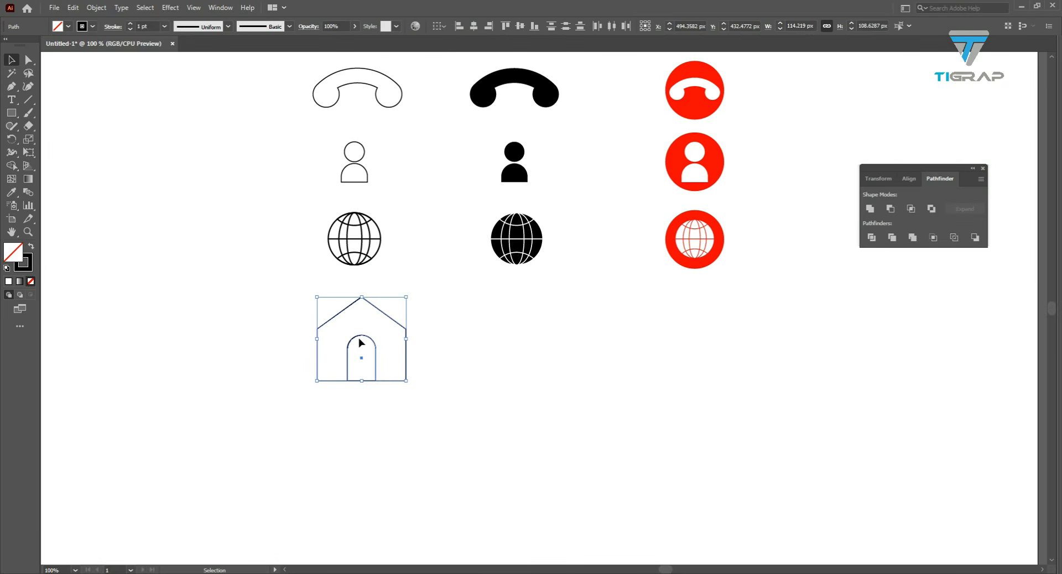
left_click(145, 26)
type("2")
key("Return")
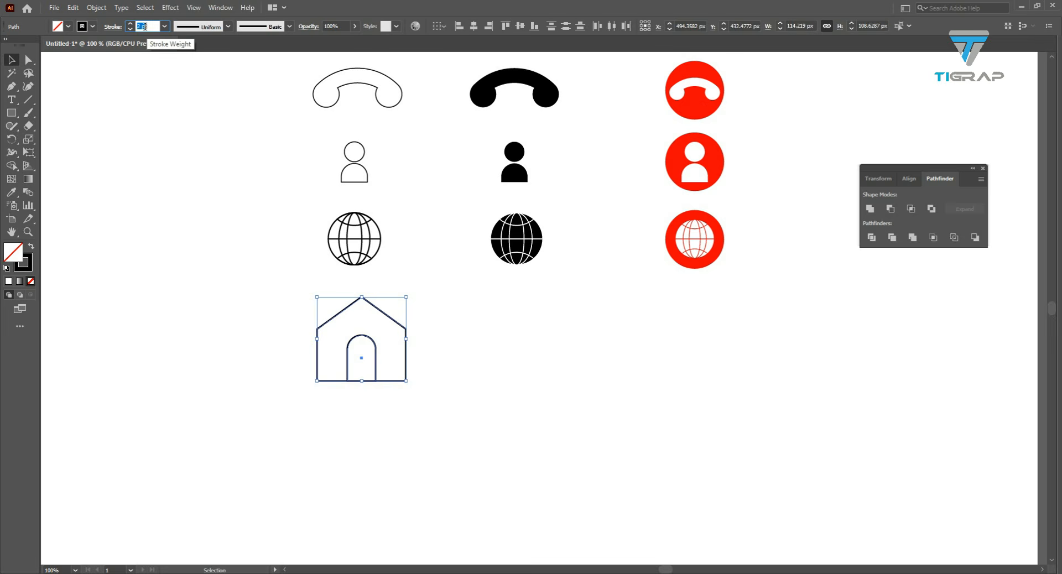
left_click(316, 83)
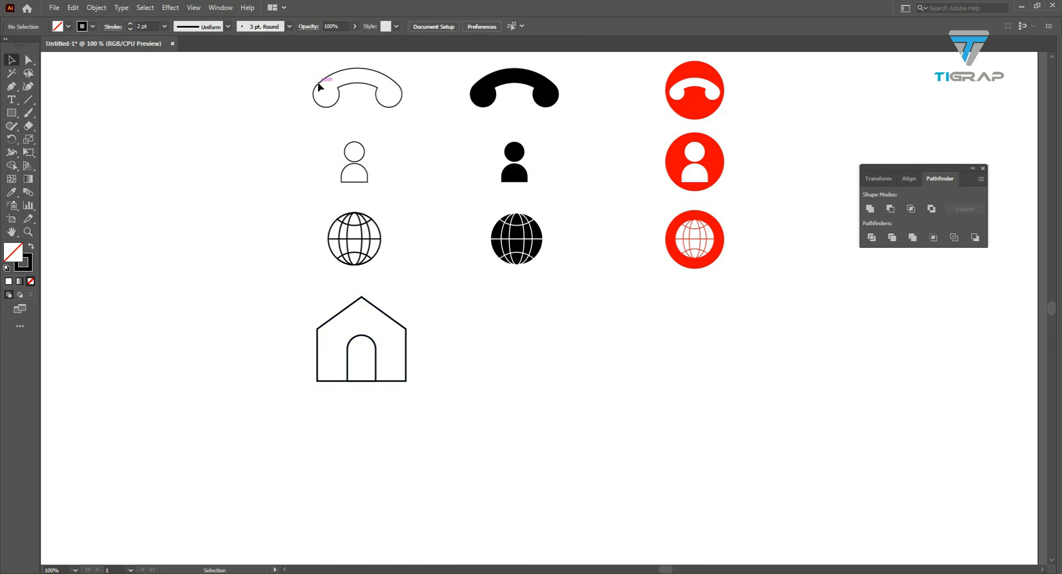
left_click_drag(271, 324, 397, 374)
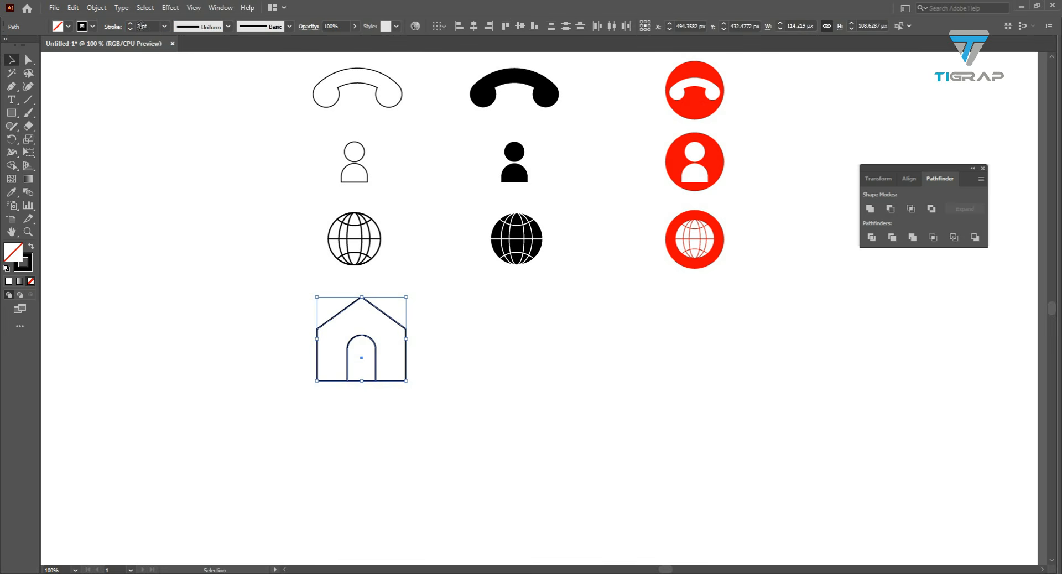
left_click(96, 7)
left_click(124, 137)
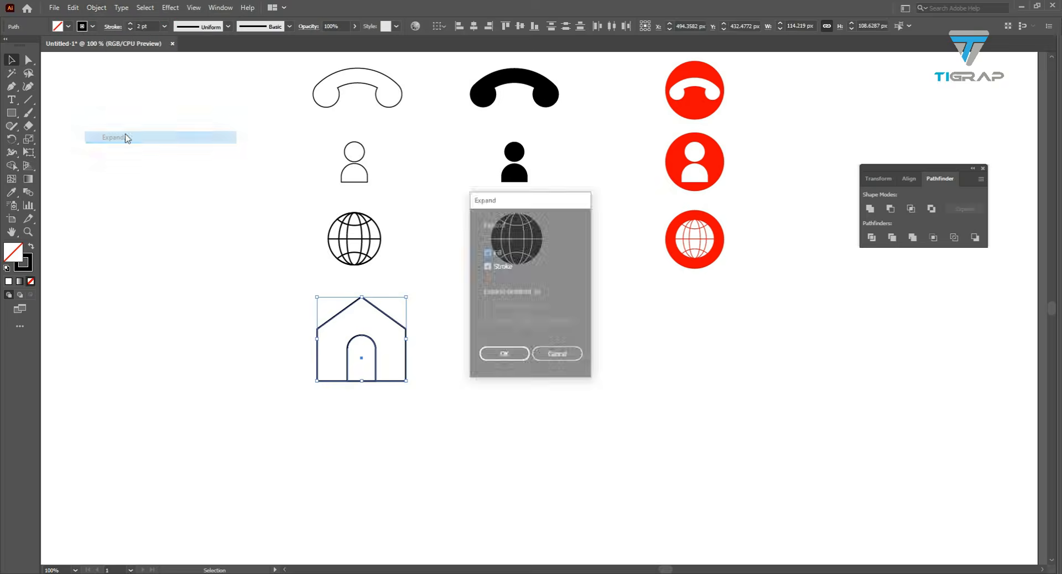
left_click(487, 355)
left_click_drag(368, 340, 517, 352)
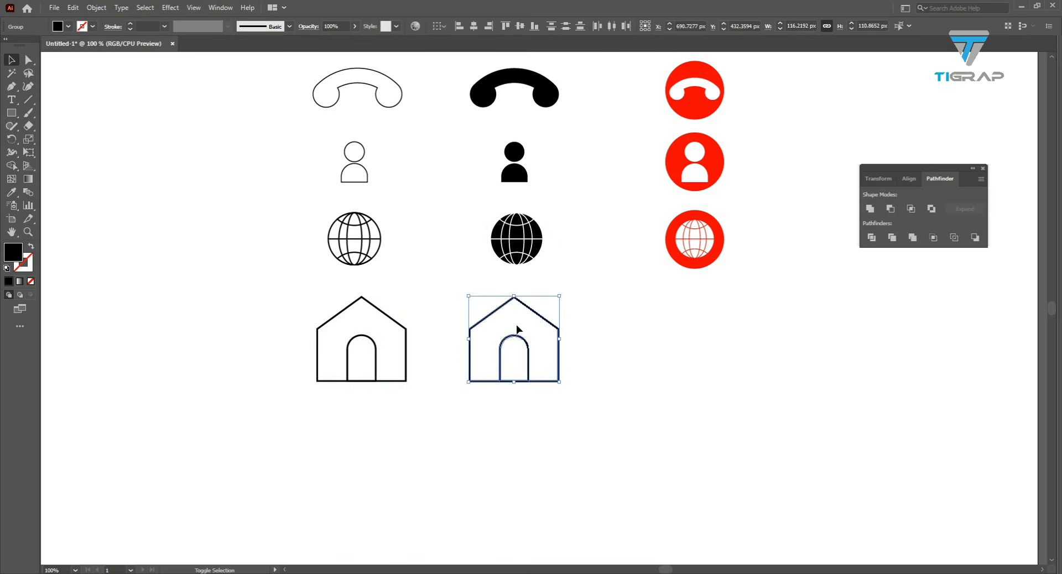
left_click_drag(514, 296, 515, 298)
key("ctrl+z")
key("ctrl+z")
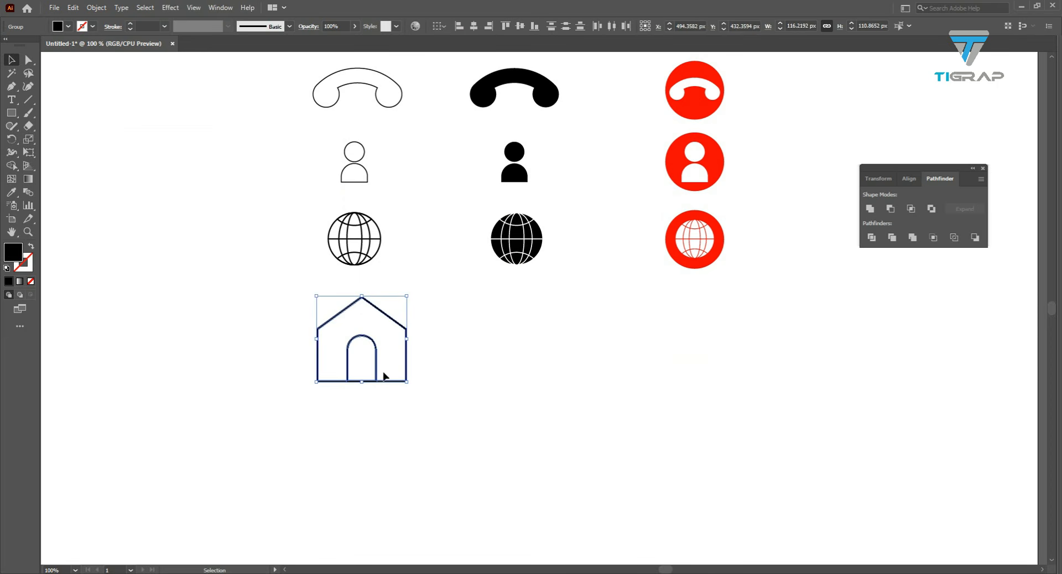
key("ctrl+z")
- Duplicate the outlined house with its door beneath the solid globe, and expand the original's fill and stroke into shapes
left_click_drag(352, 343, 508, 344)
left_click(380, 360)
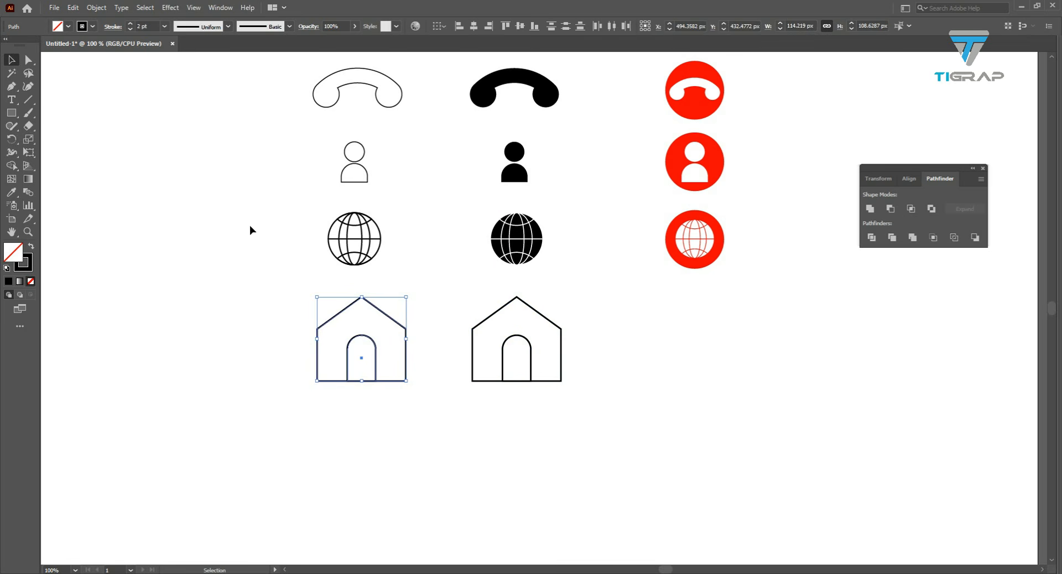
left_click(96, 11)
left_click(114, 138)
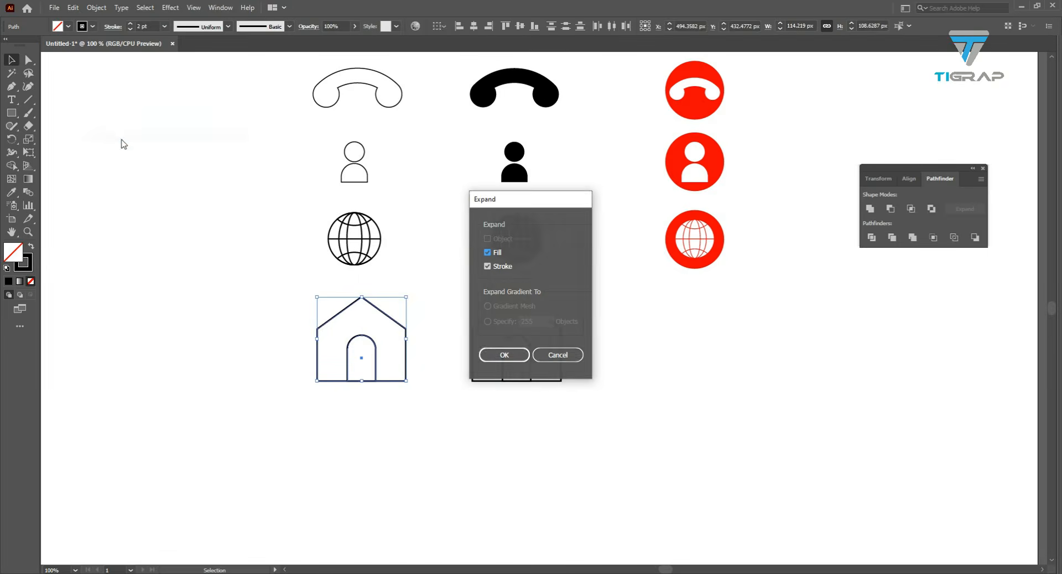
left_click(508, 355)
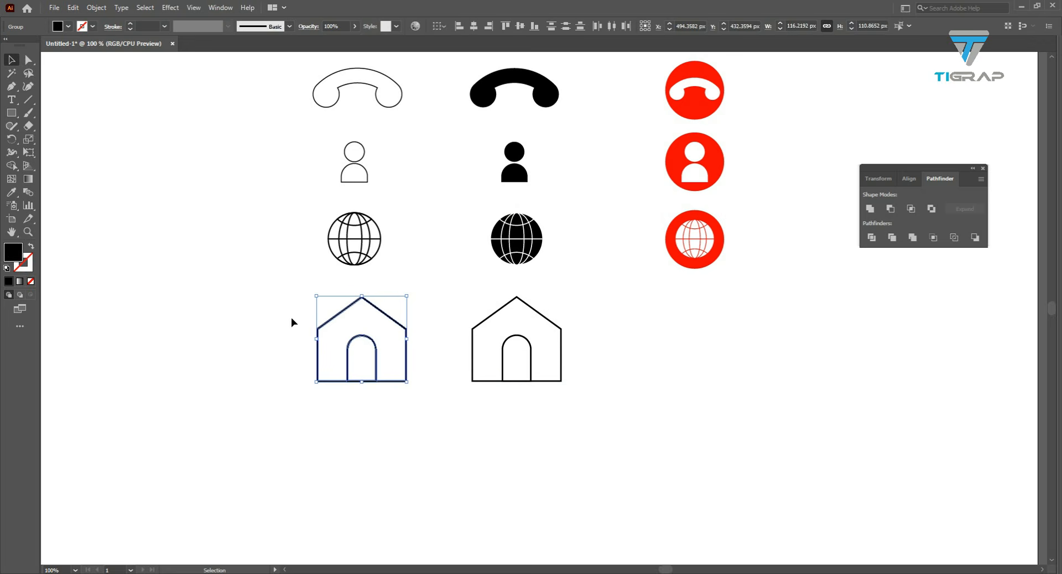
- Turn the house copy into a solid black shape and cut the arched door out of it with the Shape Builder
scroll(536, 368, "up", 2)
left_click(548, 337)
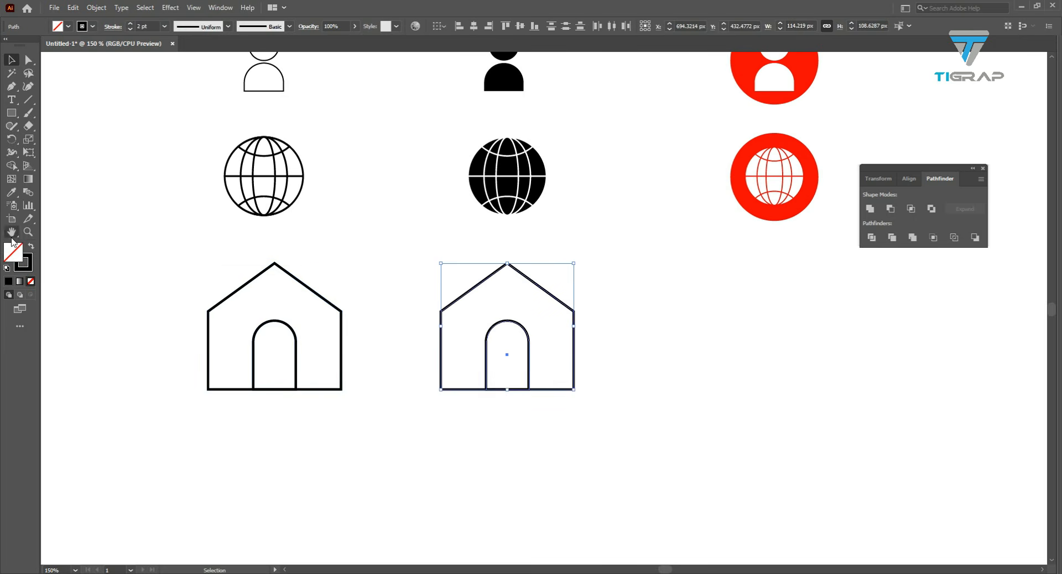
left_click(31, 248)
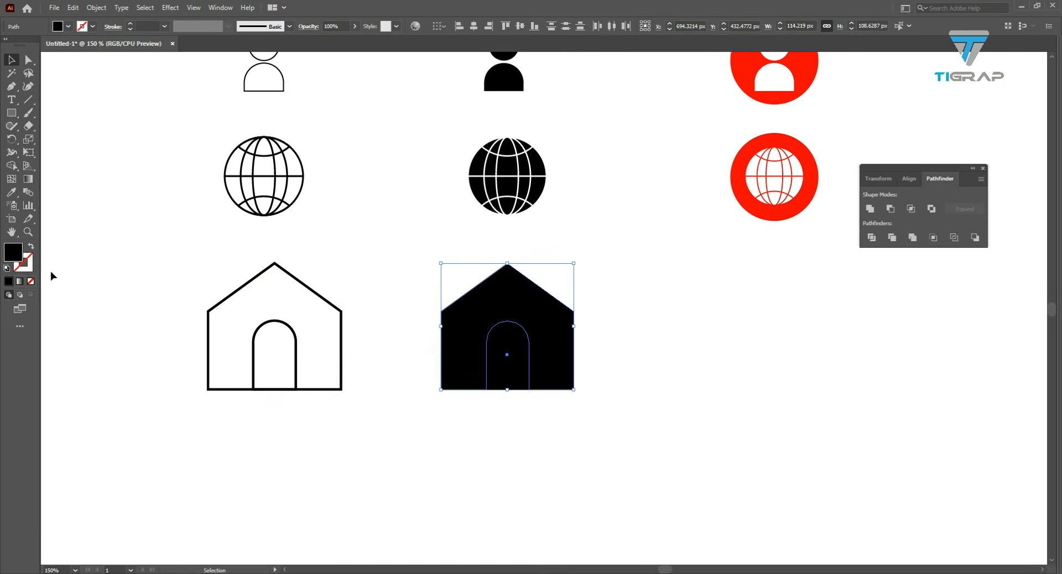
left_click(11, 165)
left_click(508, 371, "alt")
key("v")
left_click(499, 420)
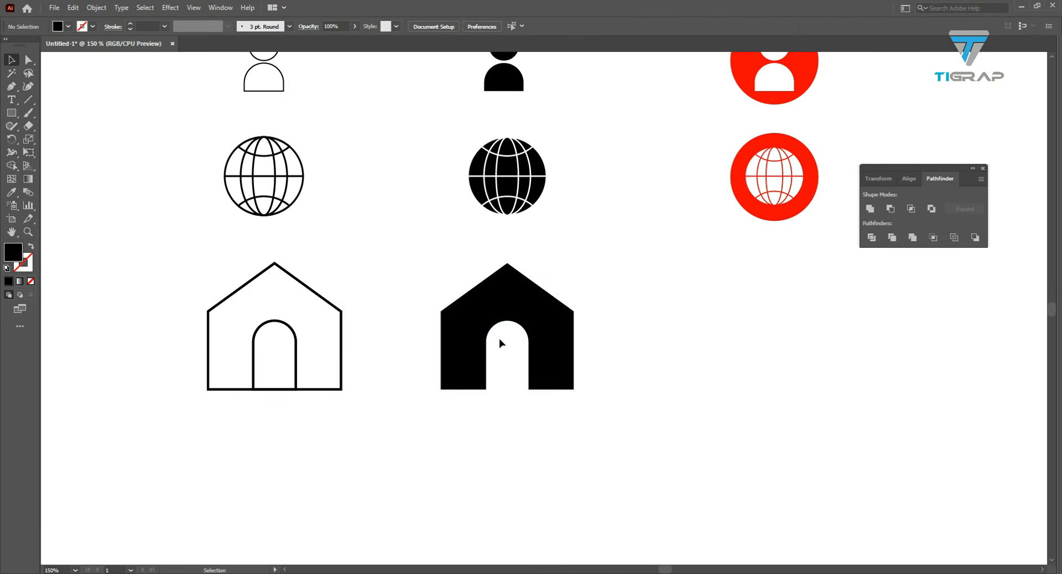
- Duplicate the solid black house beneath the red circled globe
left_click(479, 307)
left_click_drag(656, 335, 579, 329)
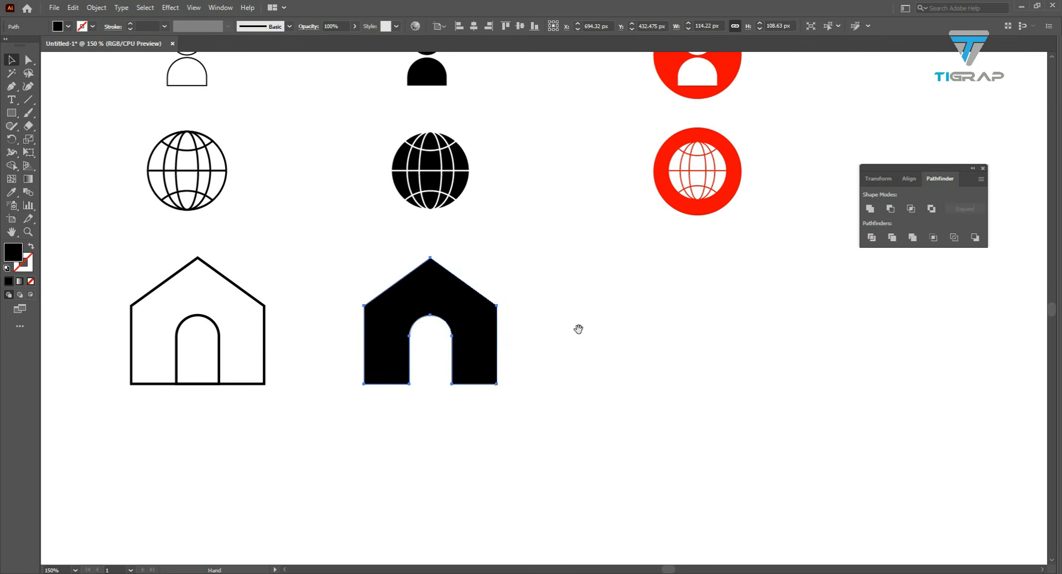
left_click_drag(420, 301, 685, 340)
- Slightly round the roof peak, the two eave corners and the two outer base corners of the new house copy
left_click(29, 59)
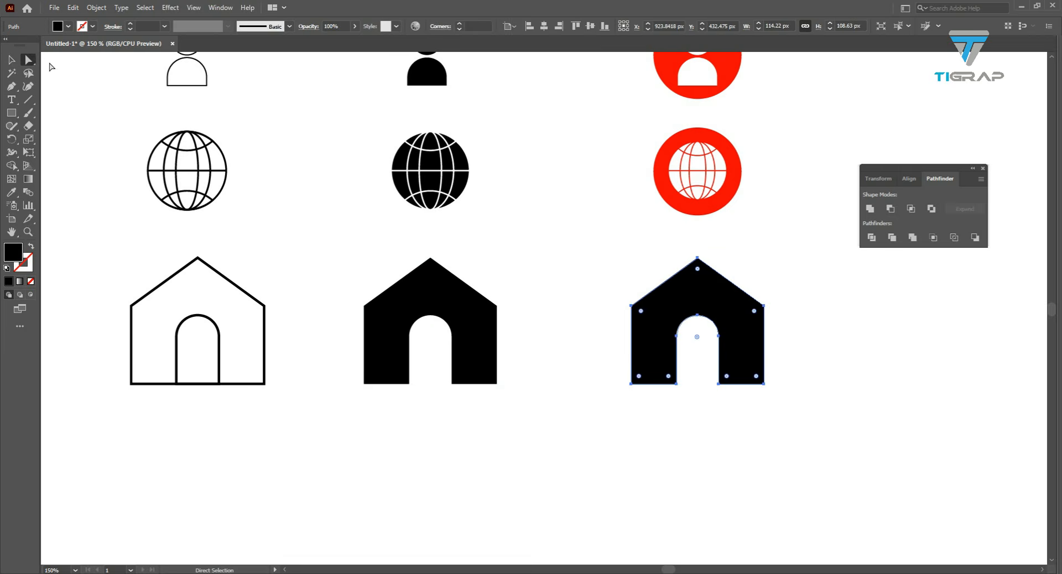
scroll(754, 262, "up", 1)
left_click_drag(679, 270, 685, 282)
left_click_drag(576, 316, 600, 337)
left_click_drag(579, 419, 601, 447)
left_click_drag(784, 420, 754, 443)
left_click_drag(780, 312, 767, 331)
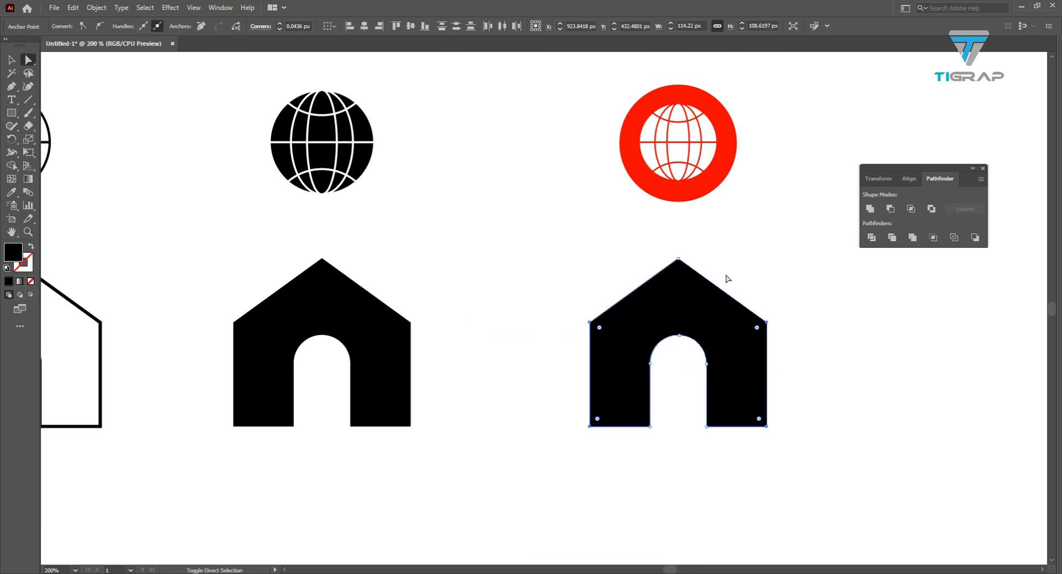
left_click_drag(668, 244, 701, 269)
left_click(291, 25)
scroll(296, 23, "up", 5)
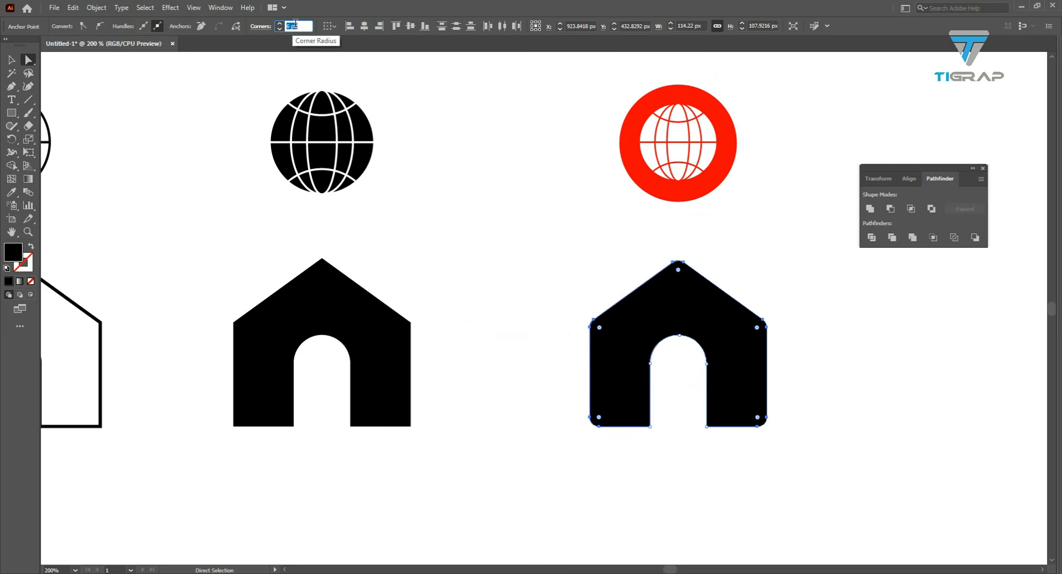
scroll(298, 23, "up", 1)
scroll(299, 23, "down", 1)
key("v")
left_click(384, 216)
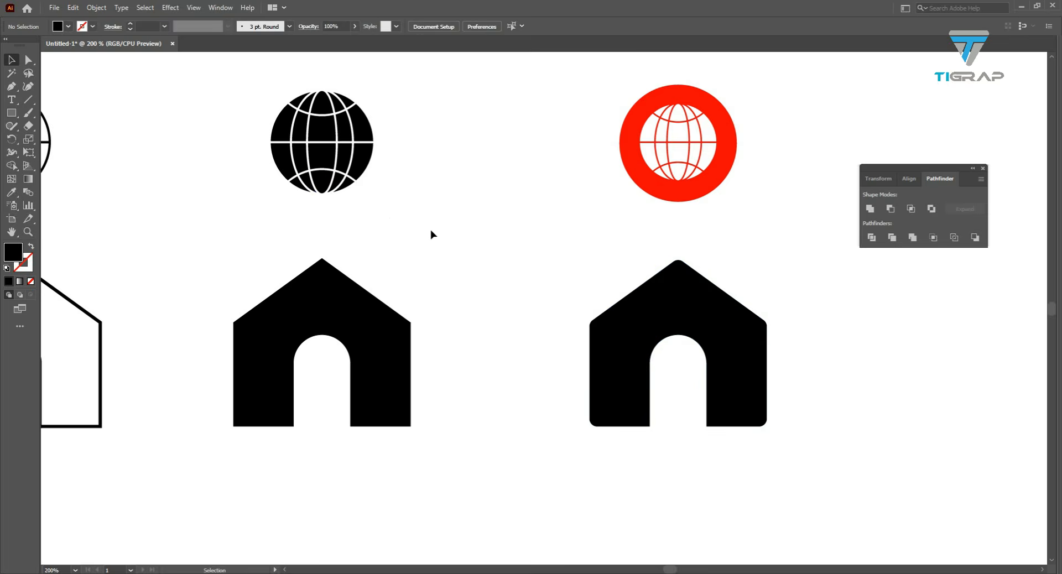
- Duplicate the globe's red circle down behind the rounded house, centred on it
scroll(479, 244, "down", 1)
left_click(672, 167)
left_click_drag(669, 166, 694, 317)
left_click(689, 336, "shift")
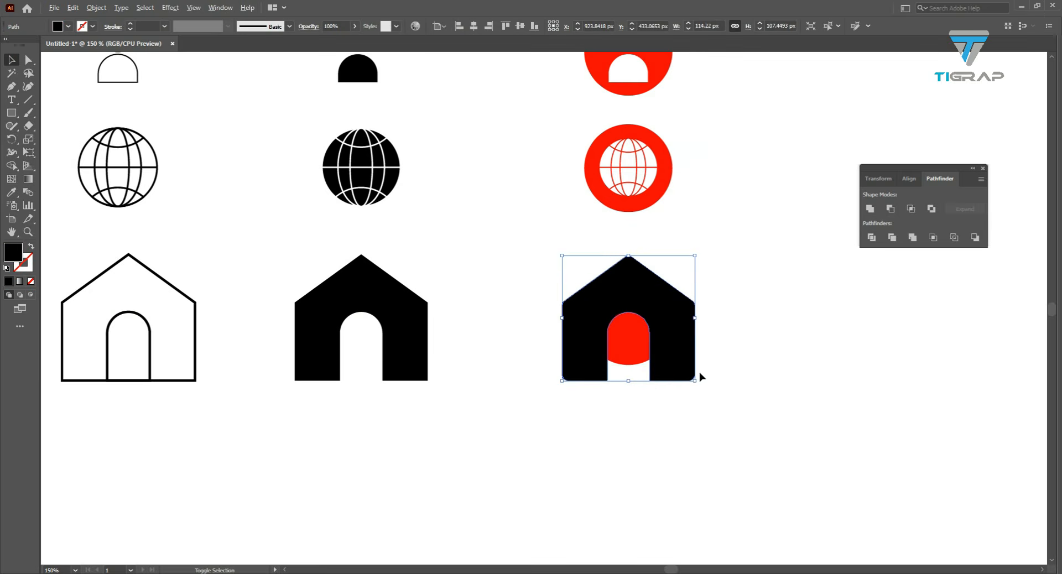
- Shrink the rounded house to about 44 px wide so it fits inside the red circle, and colour it white
left_click_drag(696, 381, 673, 343)
key("i")
left_click(698, 313)
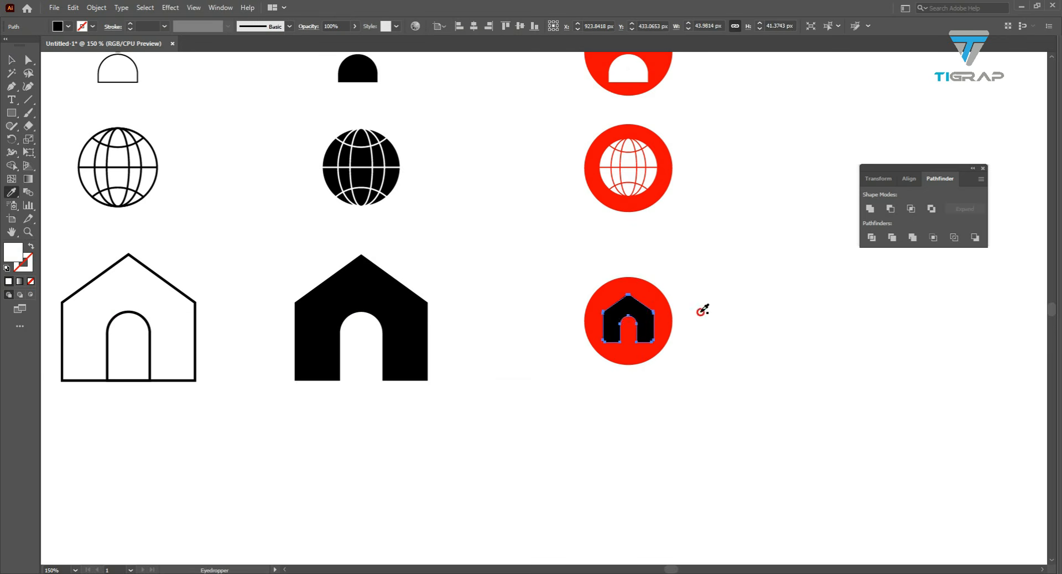
key("v")
left_click(617, 396)
- Draw a circle about 81 px in diameter centred beneath the outlined house, with a black outline and no fill
scroll(614, 396, "down", 2)
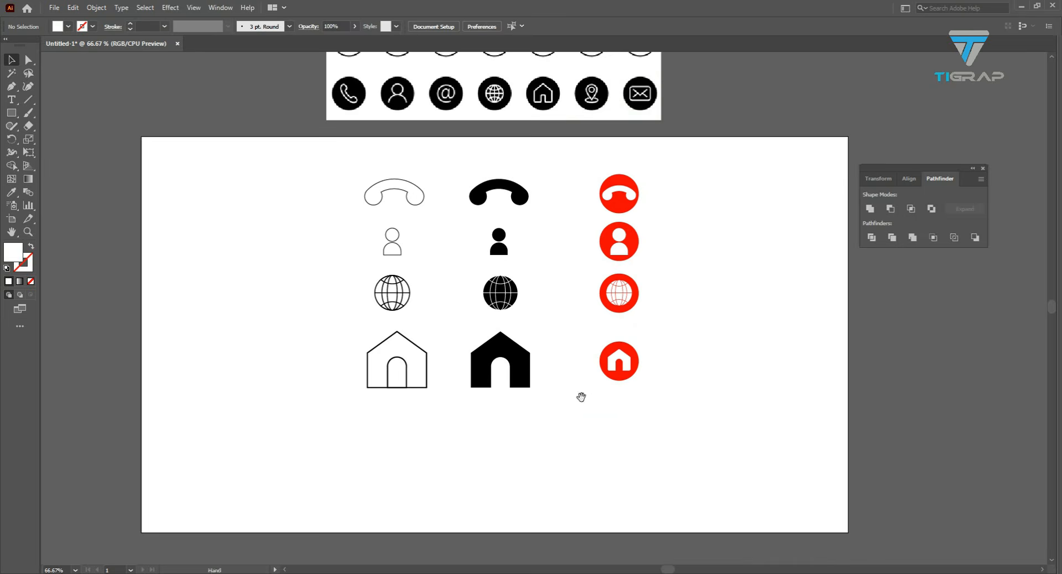
left_click_drag(580, 397, 602, 302)
scroll(446, 310, "up", 1)
left_click_drag(446, 322, 419, 301)
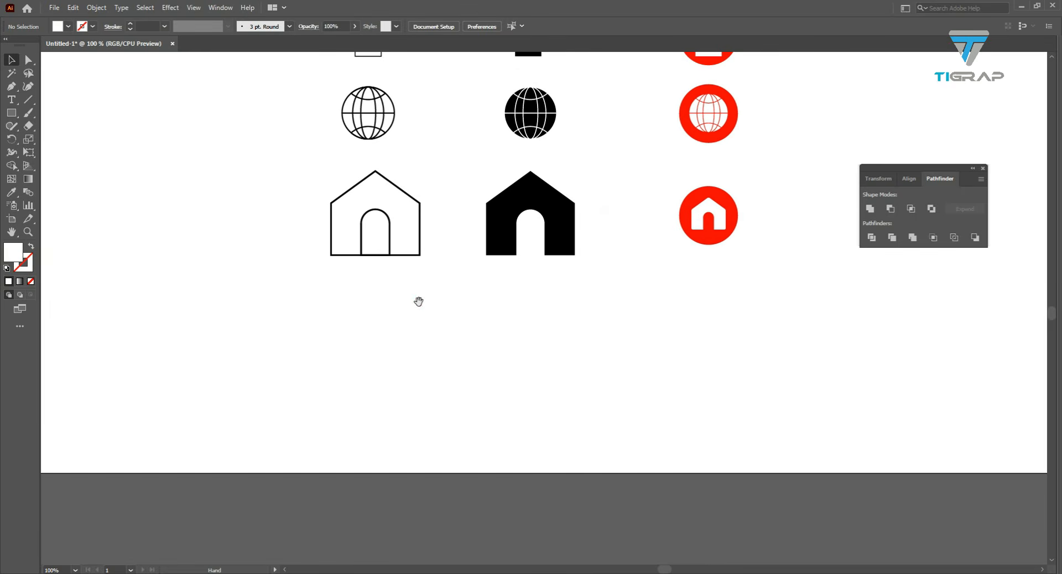
left_click_drag(11, 113, 64, 140)
left_click_drag(374, 350, 391, 379)
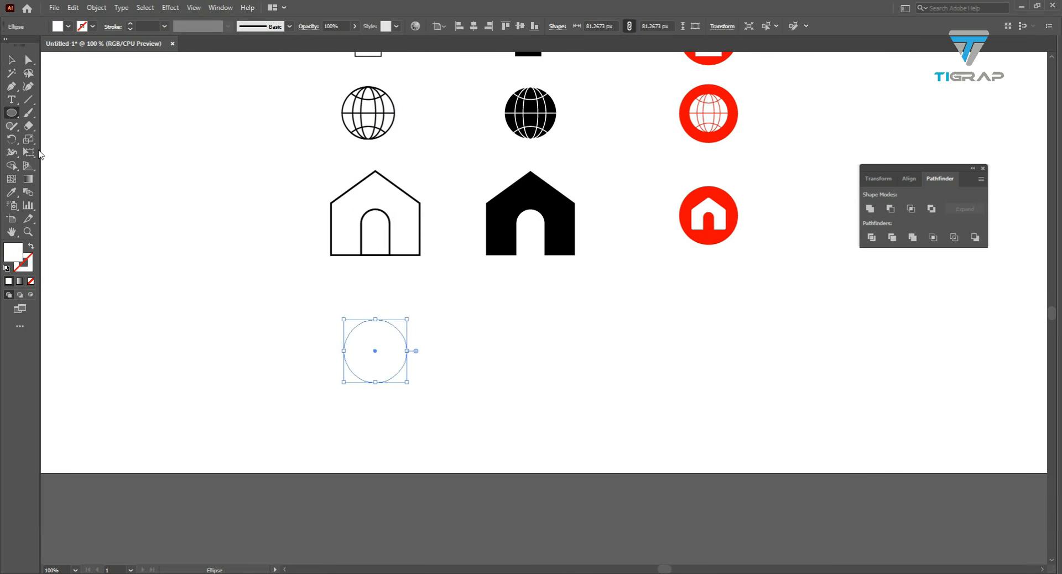
left_click(32, 249)
left_click(92, 27)
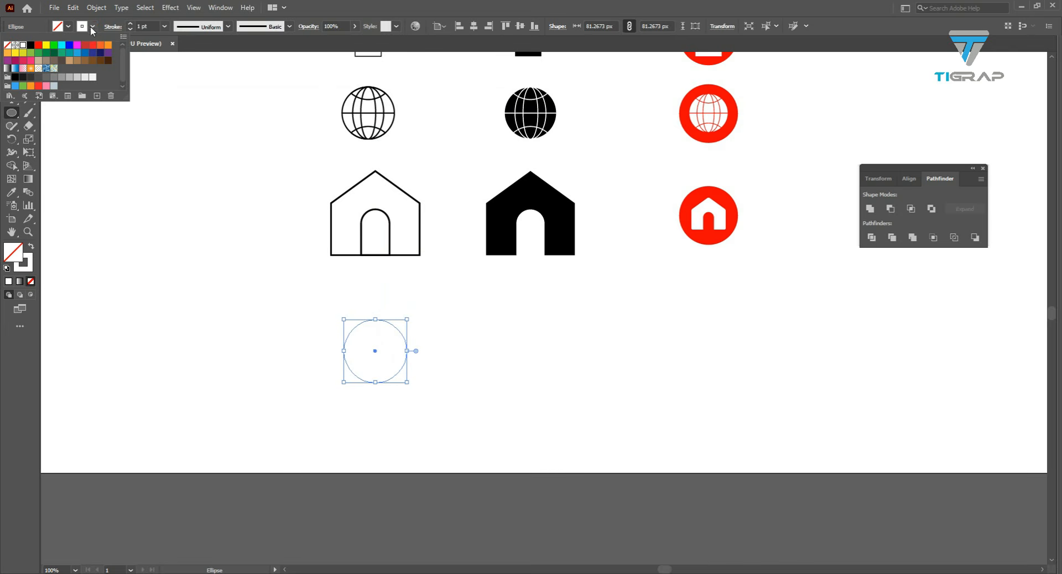
left_click(30, 45)
left_click(35, 25)
- Pull the circle's lowest anchor point downward and convert it to a sharp corner to form a map pin
left_click(29, 60)
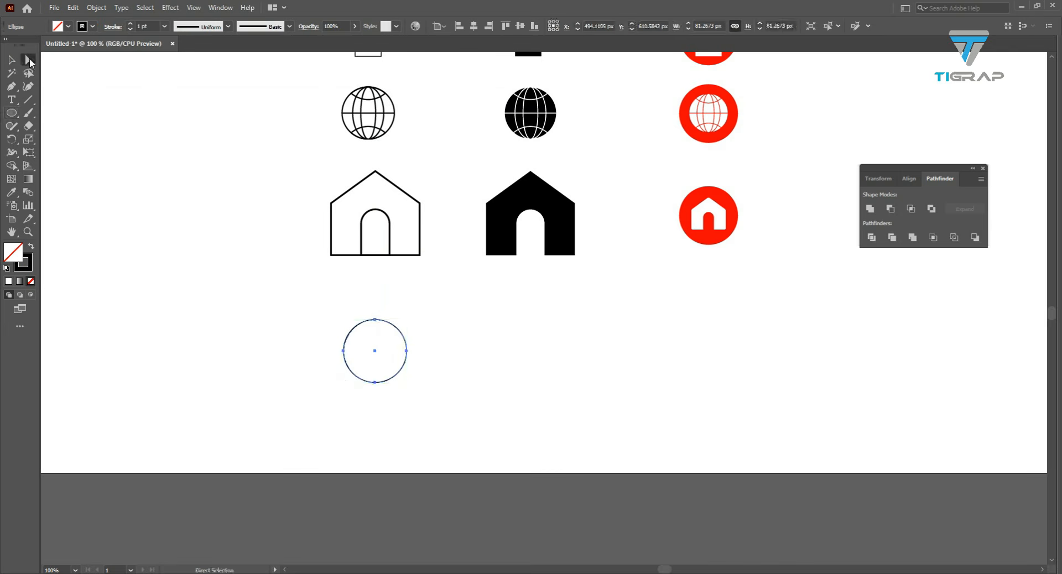
scroll(363, 406, "up", 1)
left_click_drag(380, 370, 381, 401)
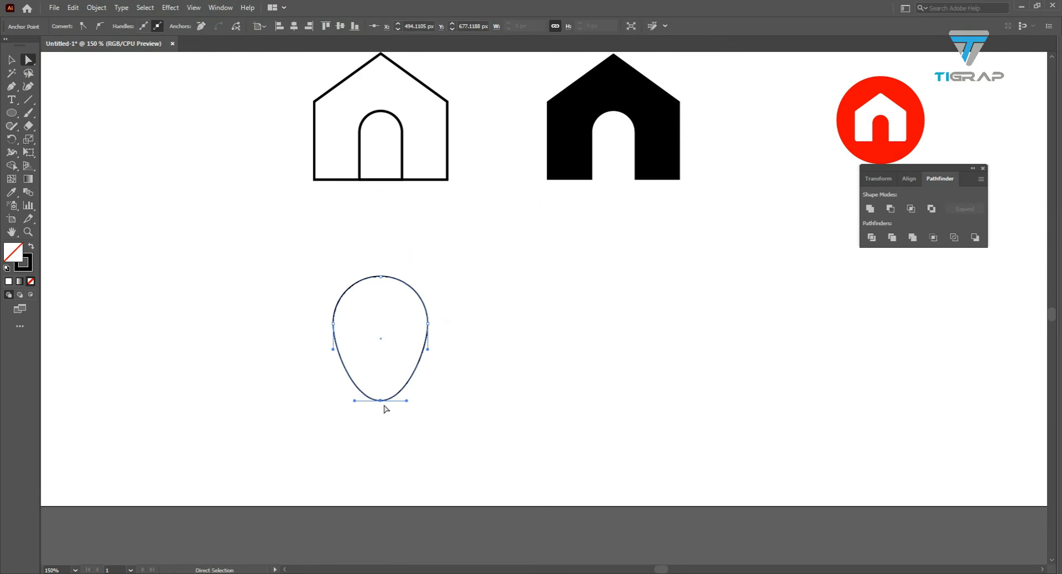
left_click(83, 26)
left_click(11, 60)
left_click(196, 231)
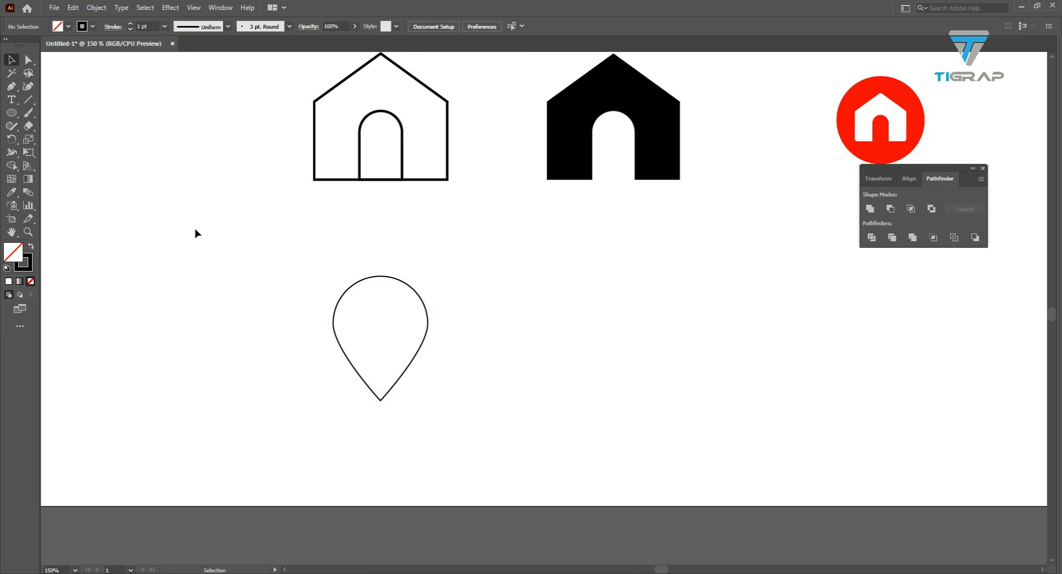
- Draw a circle about 29 px in diameter inside the map pin and raise it into the pin's round upper part
left_click(11, 113)
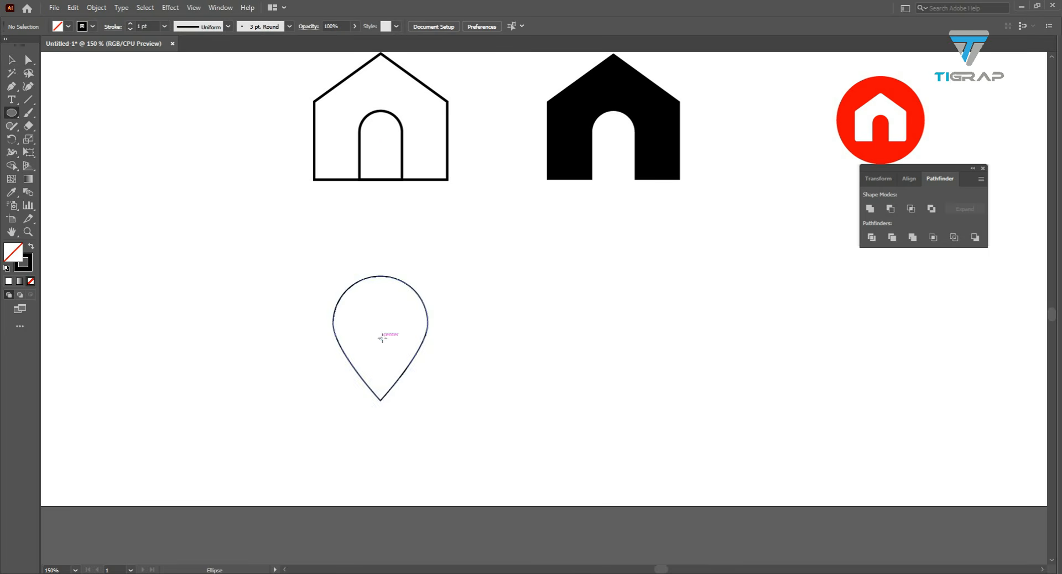
left_click_drag(382, 338, 396, 355)
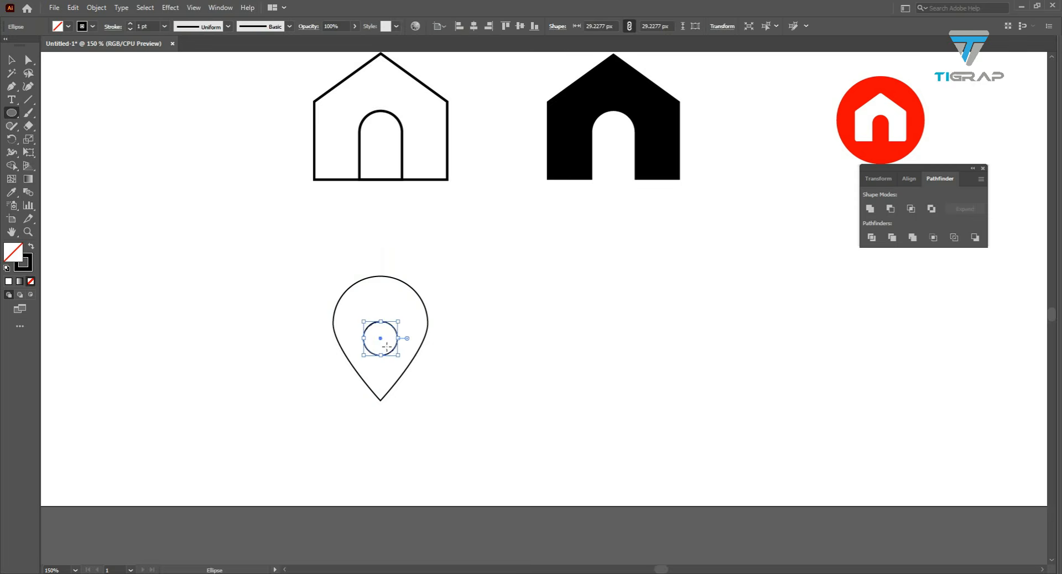
key("v")
scroll(381, 339, "up", 1)
scroll(382, 344, "up", 1)
left_click_drag(362, 309, 362, 288)
scroll(328, 276, "down", 2)
left_click(276, 254)
- Duplicate the outlined pin beneath the solid house, fill the copy black and cut out its inner circle with the Shape Builder
left_click_drag(277, 258, 402, 303)
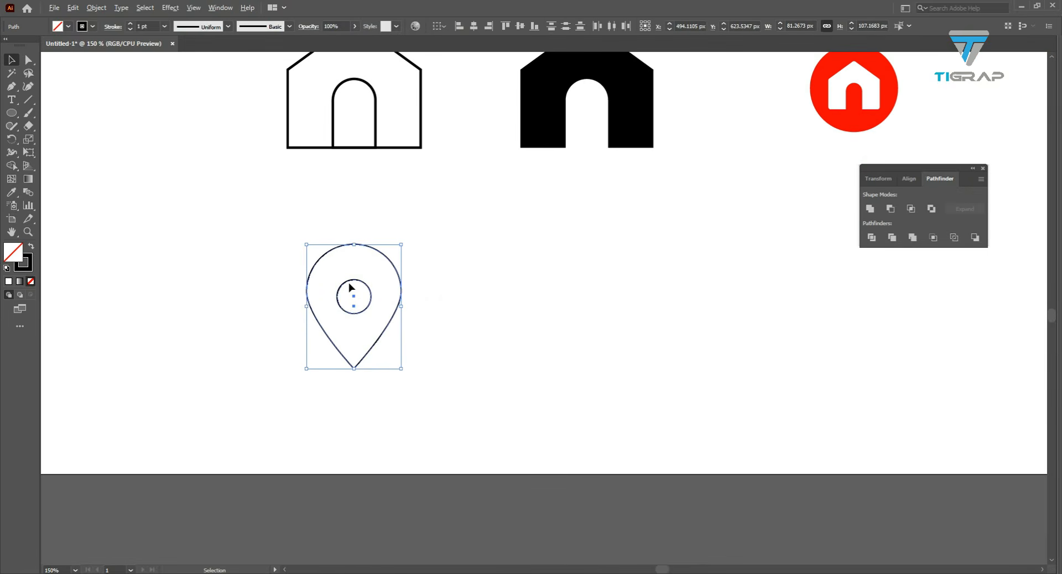
left_click_drag(348, 285, 582, 303)
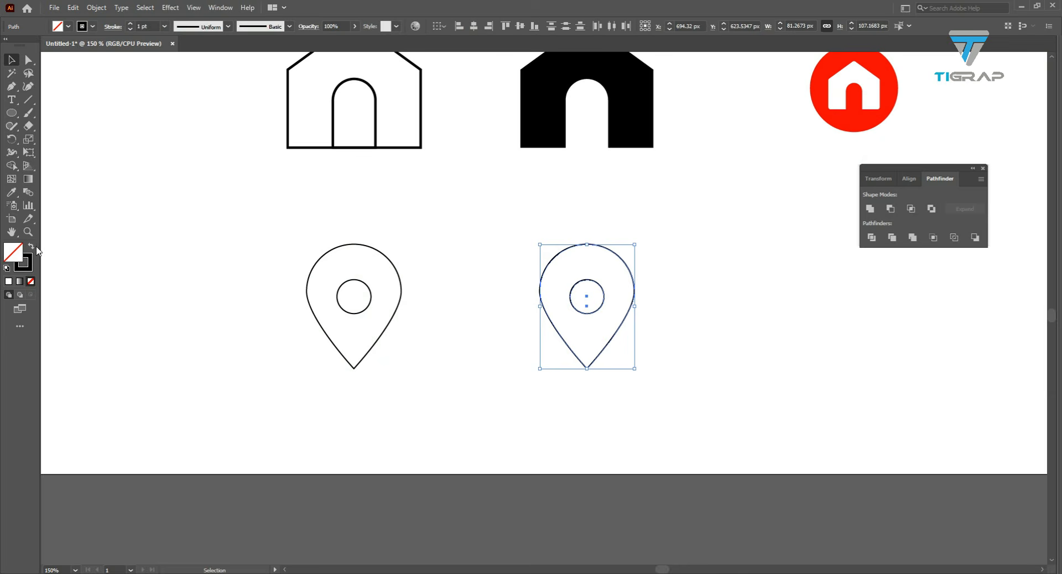
left_click(31, 248)
left_click(11, 166)
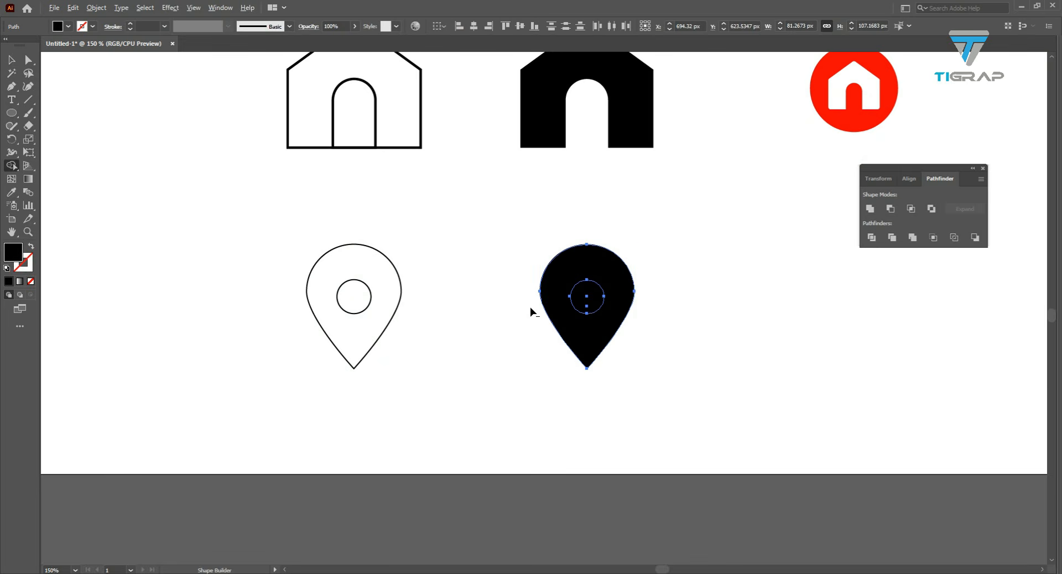
left_click(598, 298, "alt")
key("v")
left_click(500, 320)
- Duplicate the solid pin beneath the circled house and place a copy of the red circle centred with it
left_click_drag(526, 318, 716, 372)
left_click(450, 346)
left_click(709, 166)
left_click_drag(707, 151, 718, 326)
- Shrink the pin copy to fit inside the red circle and colour it white
left_click(708, 387)
key("i")
left_click(737, 391)
key("v")
left_click(686, 380)
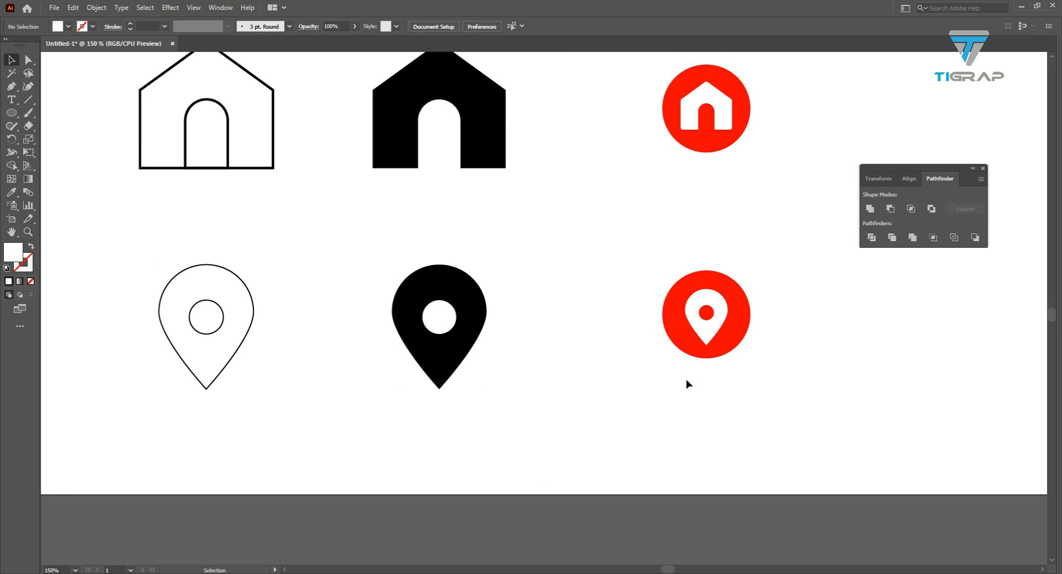
scroll(688, 383, "down", 1)
left_click_drag(672, 379, 595, 437)
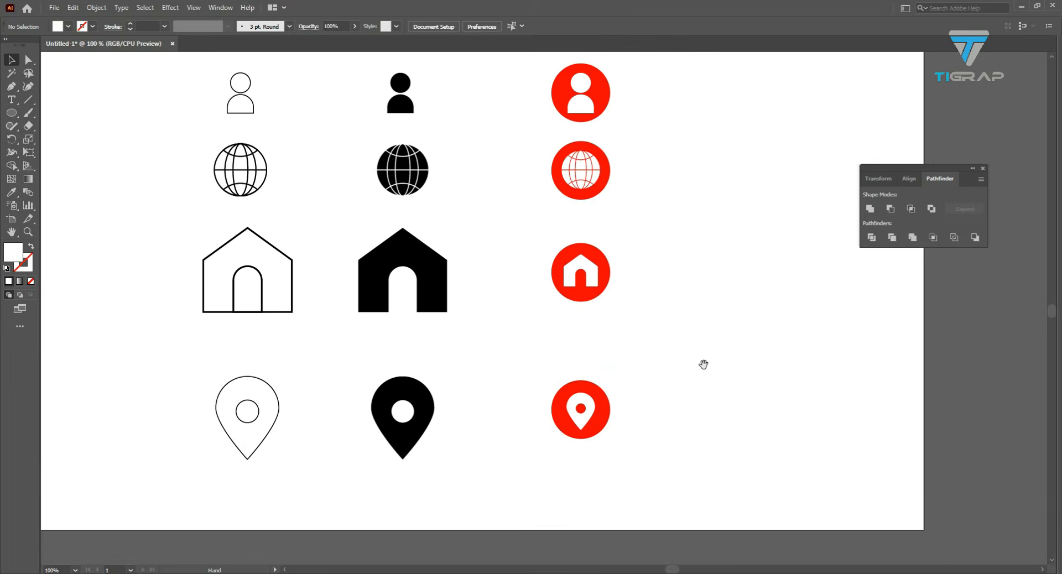
left_click_drag(704, 363, 597, 434)
left_click_drag(635, 363, 627, 390)
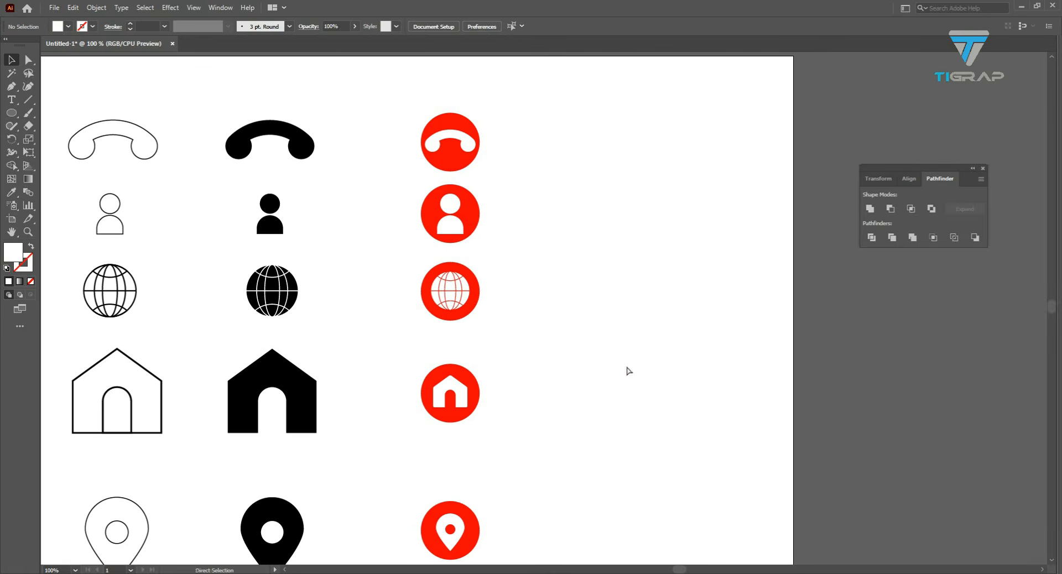
- Draw a rounded rectangle about 93 × 60 px to the right of the circled icons and fill it black
left_click_drag(588, 227, 565, 244)
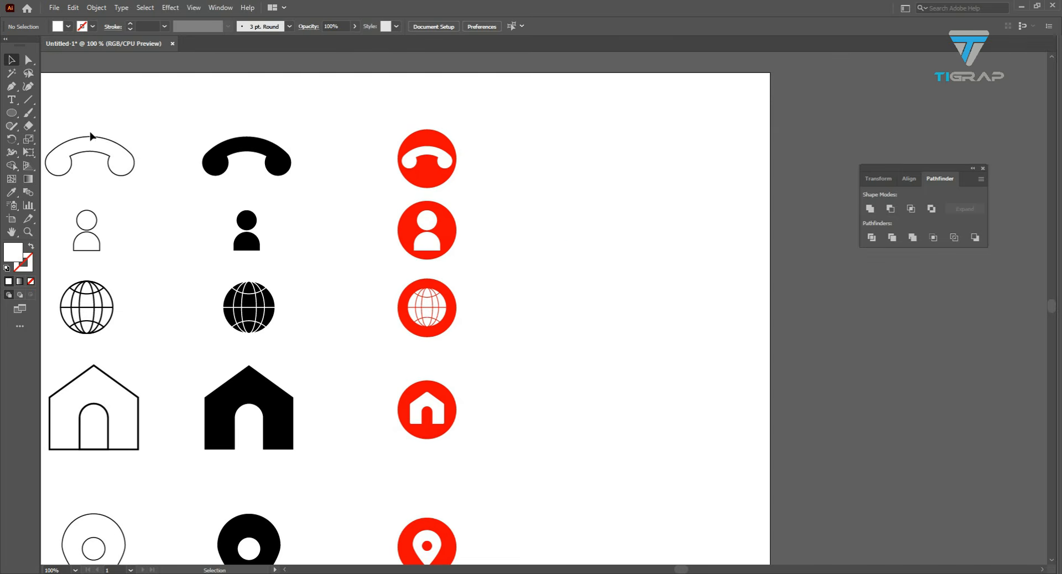
left_click_drag(18, 120, 68, 126)
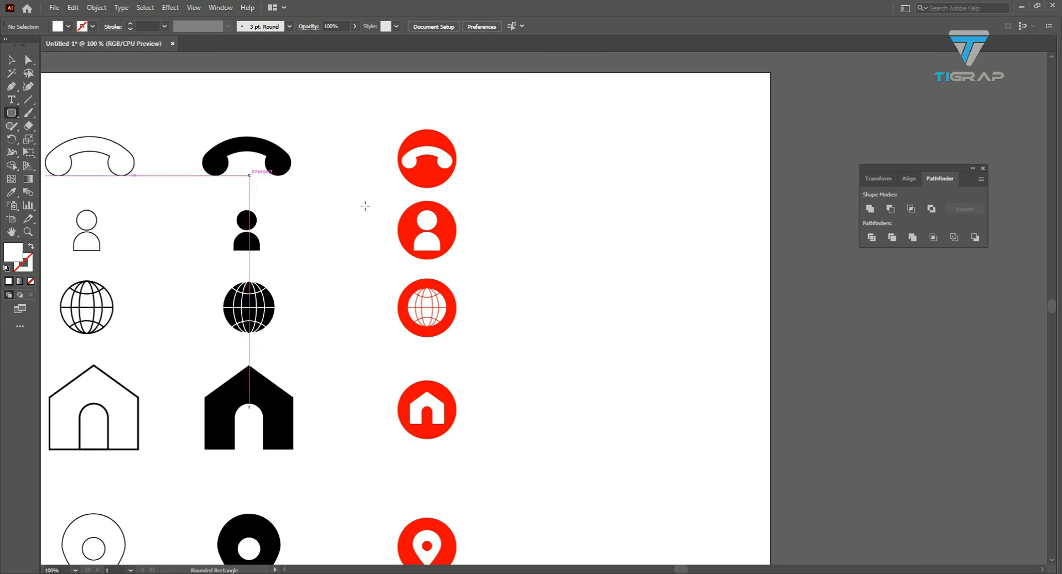
left_click_drag(570, 233, 641, 277)
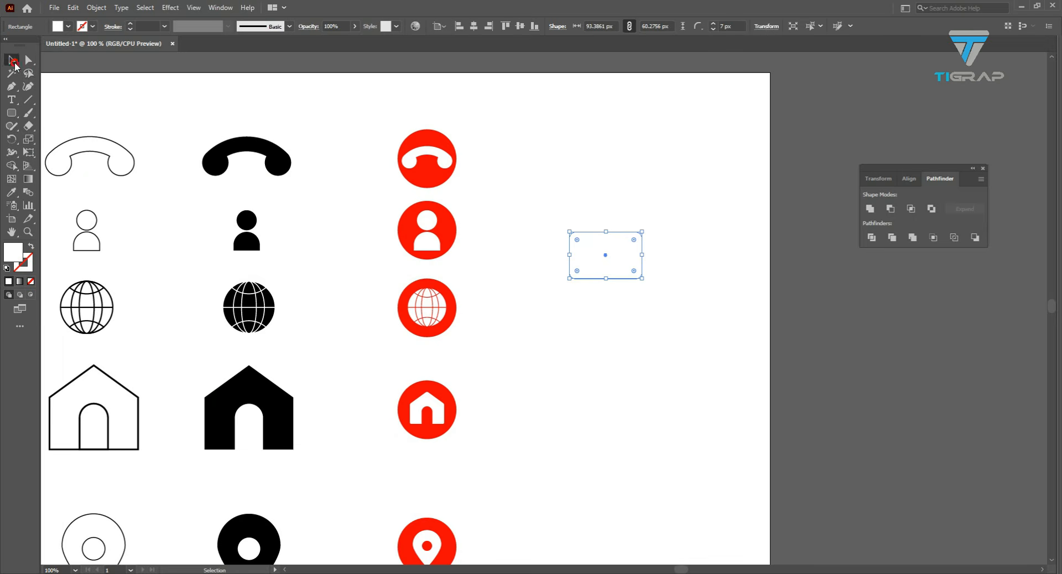
left_click(68, 26)
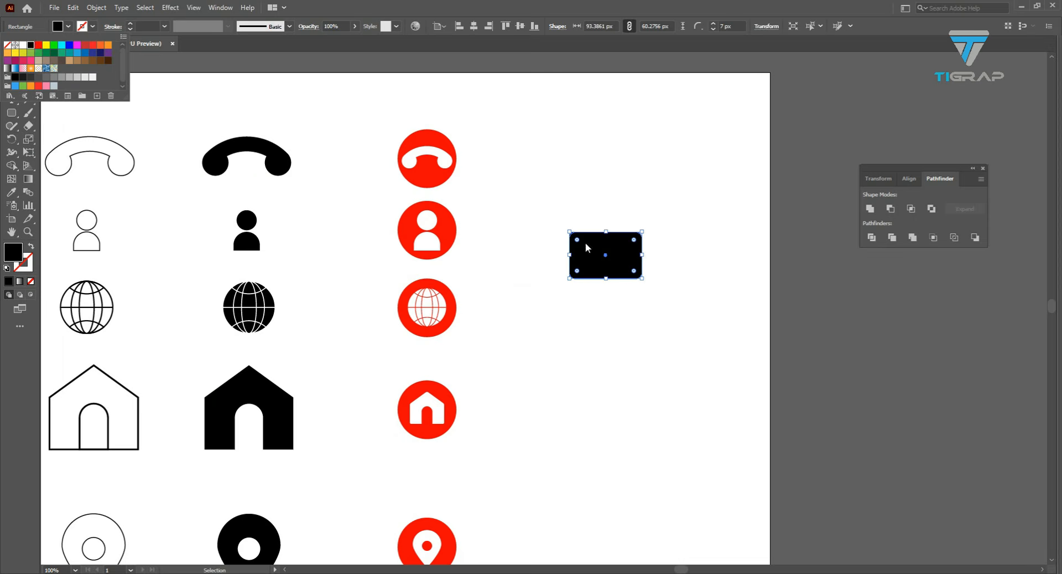
left_click(670, 305)
- Draw a black triangle with the Polygon tool beside the black rounded rectangle
scroll(670, 305, "up", 1)
left_click(675, 305)
left_click_drag(698, 271, 675, 302)
left_click(4, 114)
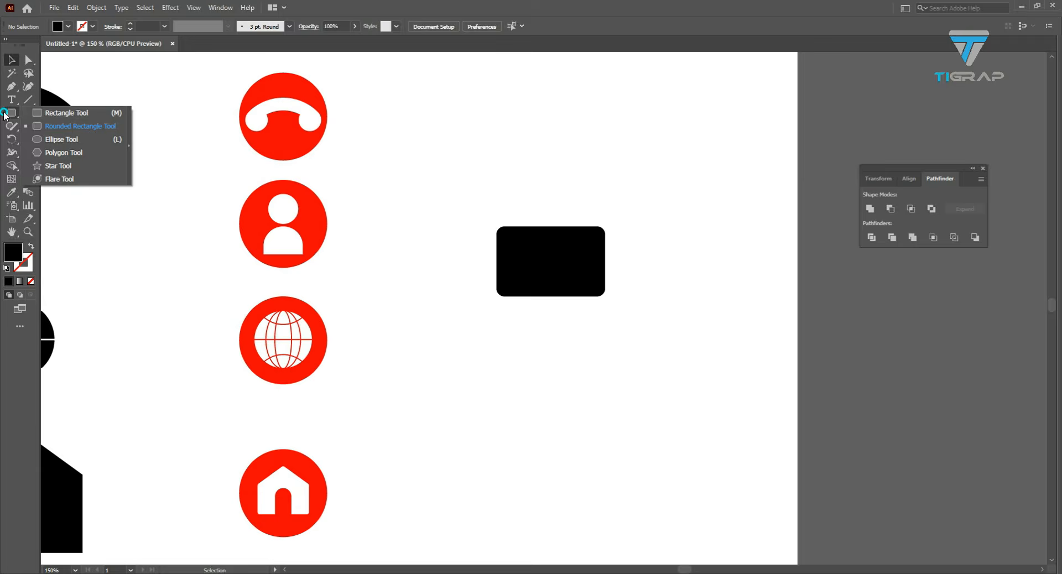
left_click(55, 153)
left_click(452, 244)
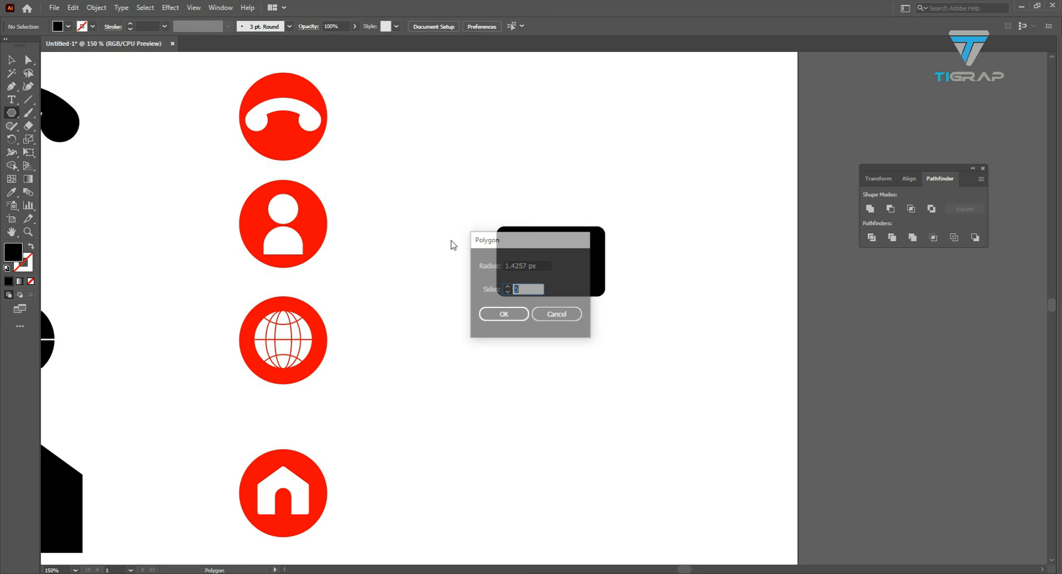
left_click(503, 315)
key("v")
left_click_drag(436, 232, 500, 308)
- Place the triangle point-down over the upper part of the rectangle and flatten it to about 112 × 47 px
left_click_drag(432, 193, 552, 178)
left_click_drag(556, 132, 532, 293)
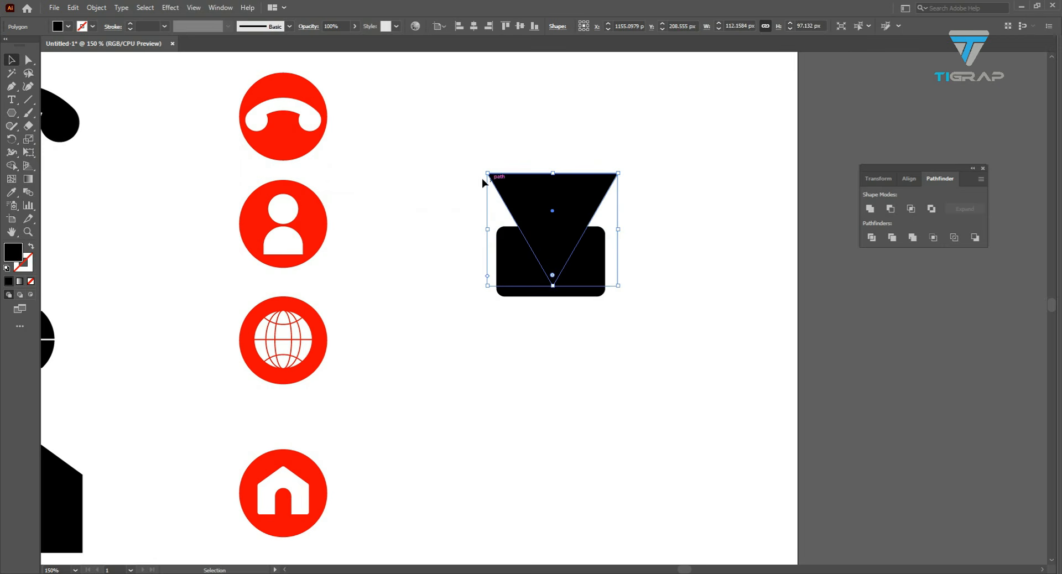
left_click_drag(548, 212, 548, 199)
left_click_drag(554, 161, 561, 219)
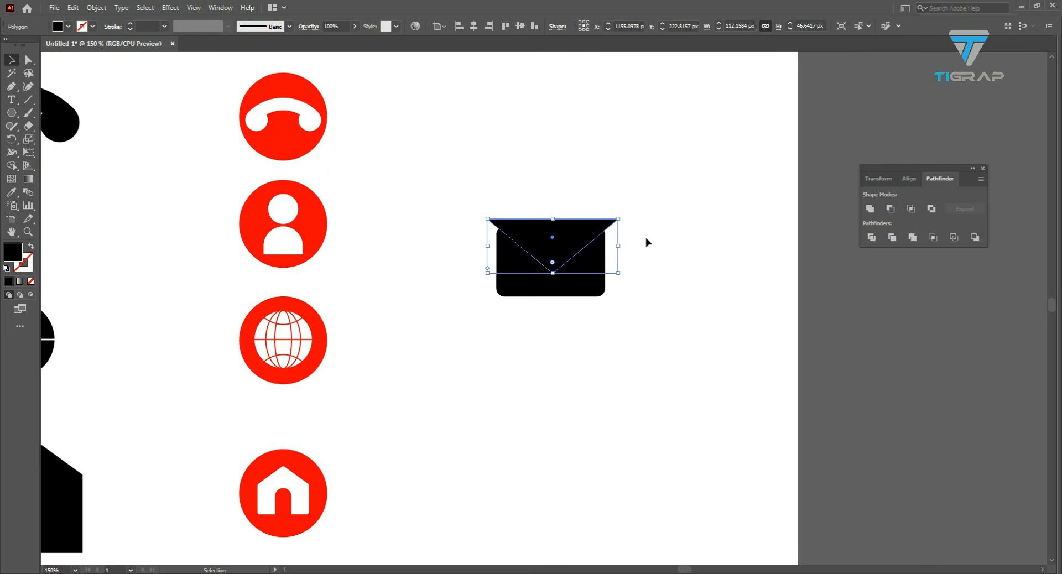
- Give the triangle no fill and a white 1 pt stroke so it forms the envelope flap
left_click(658, 253)
left_click(558, 230)
left_click(63, 27)
left_click(8, 45)
left_click(93, 27)
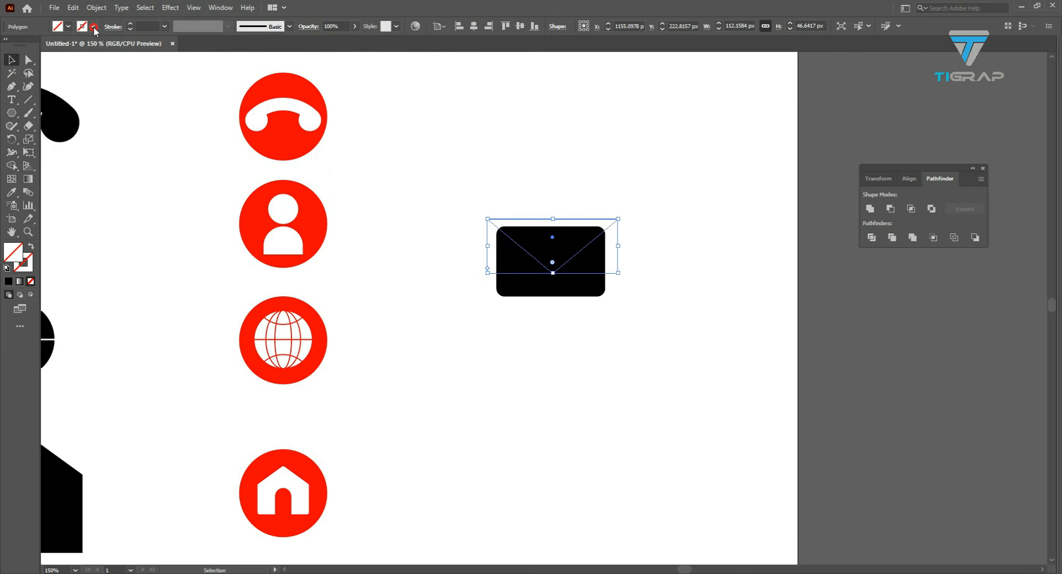
left_click(92, 28)
left_click(22, 45)
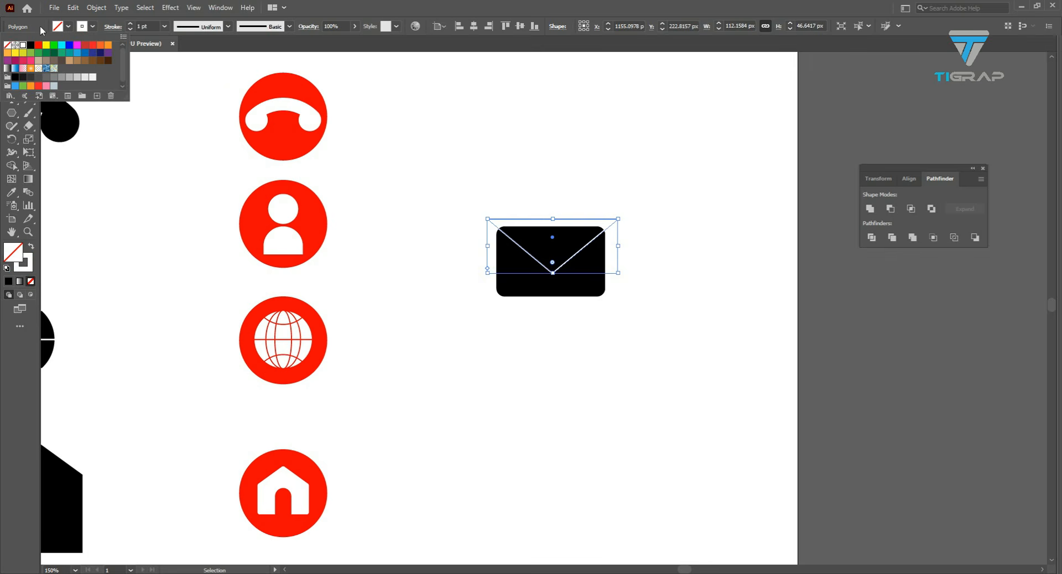
left_click(622, 237)
- Move the black rectangle and its white triangle together off the artboard onto the grey canvas
scroll(646, 249, "up", 2)
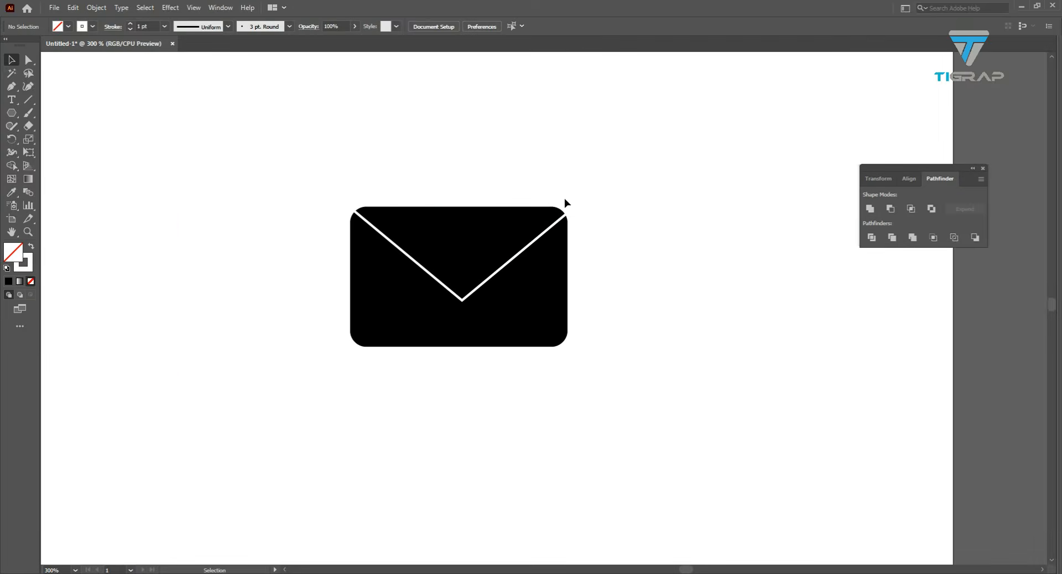
scroll(464, 163, "down", 2)
left_click_drag(525, 146, 396, 216)
left_click_drag(316, 193, 730, 300)
left_click(781, 361)
scroll(827, 358, "up", 1)
left_click_drag(805, 349, 665, 322)
scroll(614, 289, "up", 1)
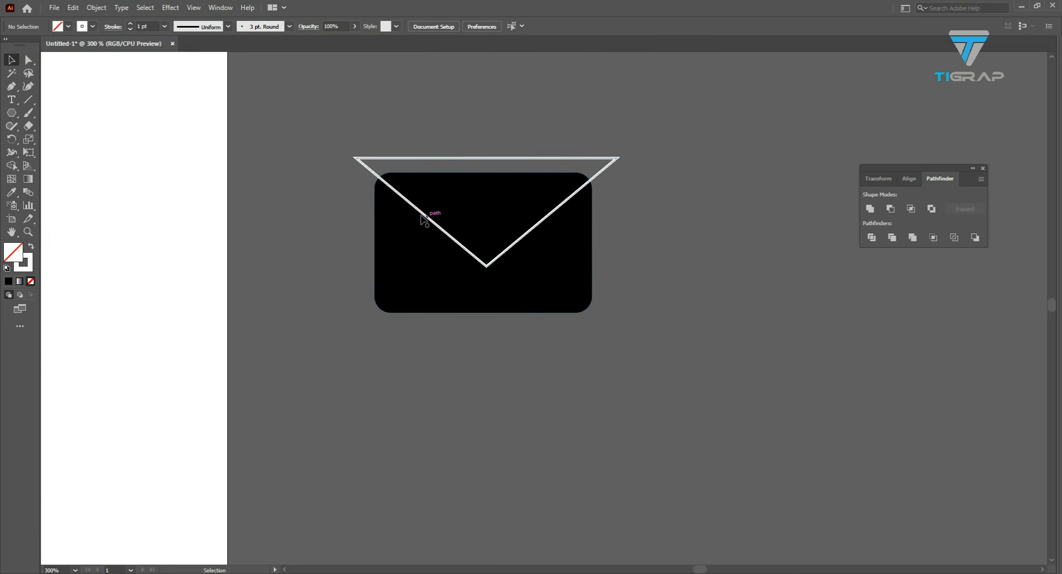
- Draw a diagonal line about 29 × 42 px from the flap's right edge past the lower right corner and place a vertical-axis mirrored copy at left
left_click(27, 100)
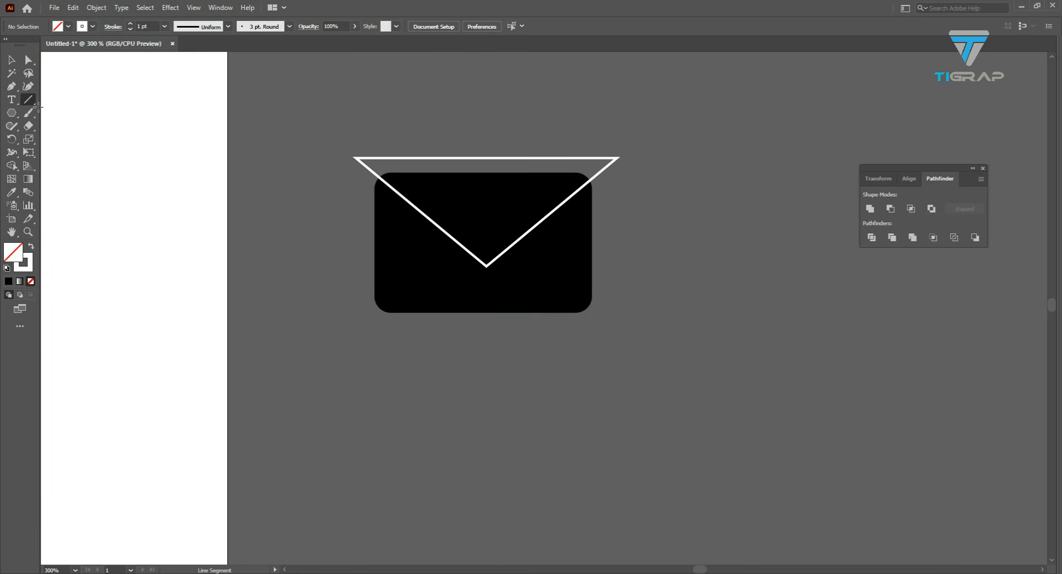
left_click_drag(530, 233, 591, 321)
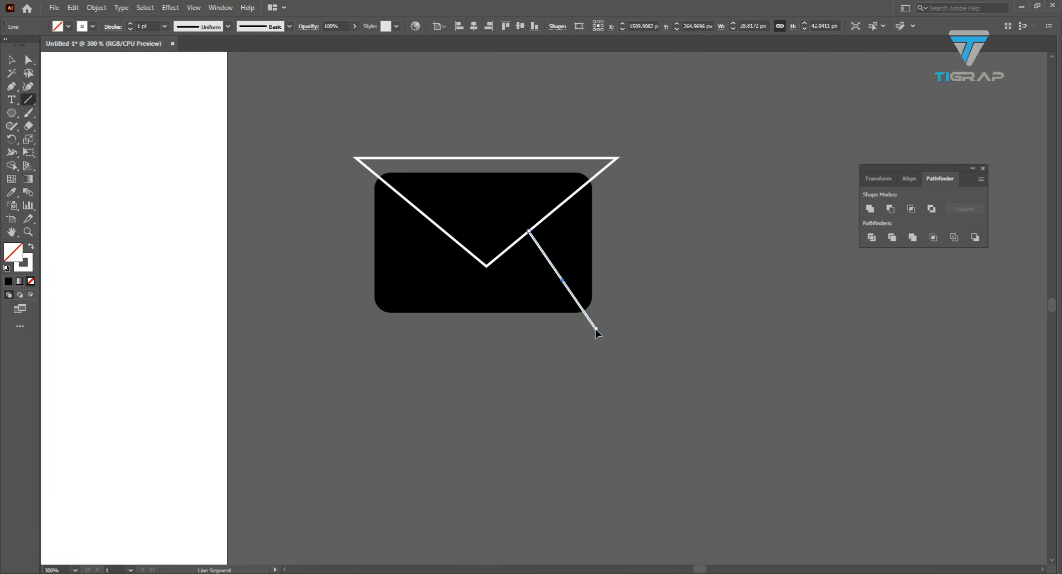
key("v")
right_click(592, 323)
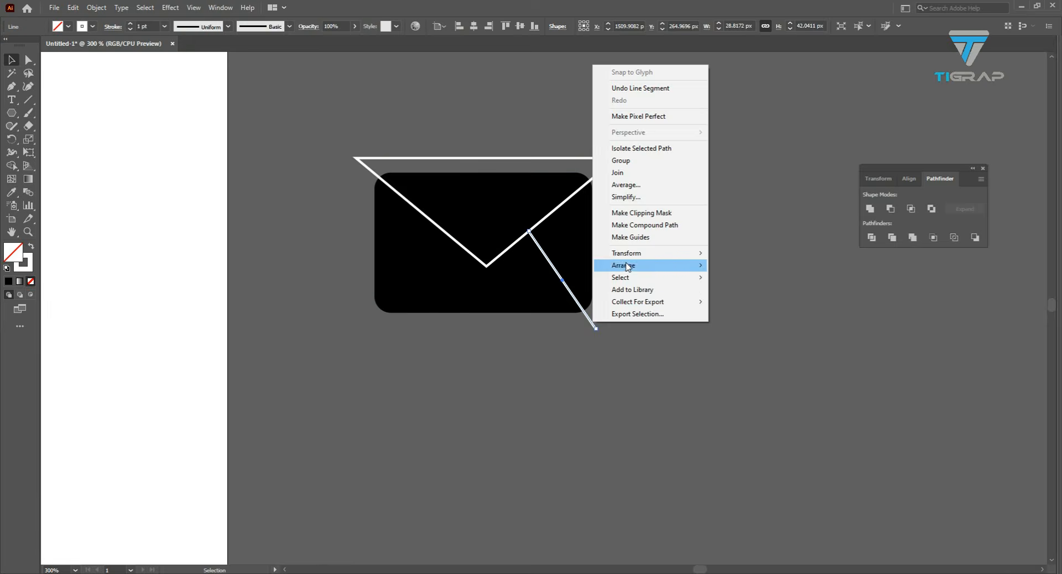
left_click(738, 292)
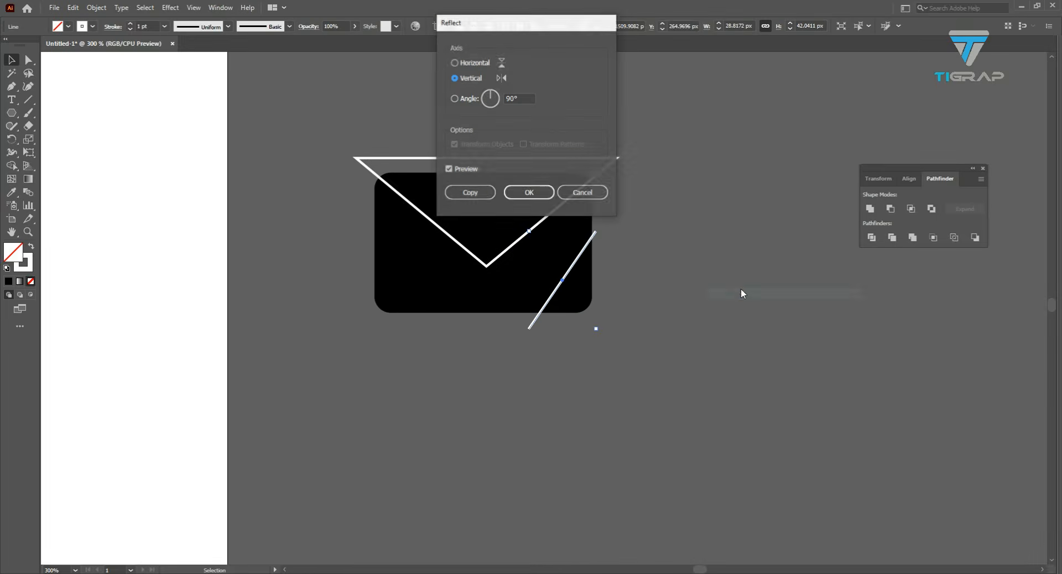
left_click(474, 191)
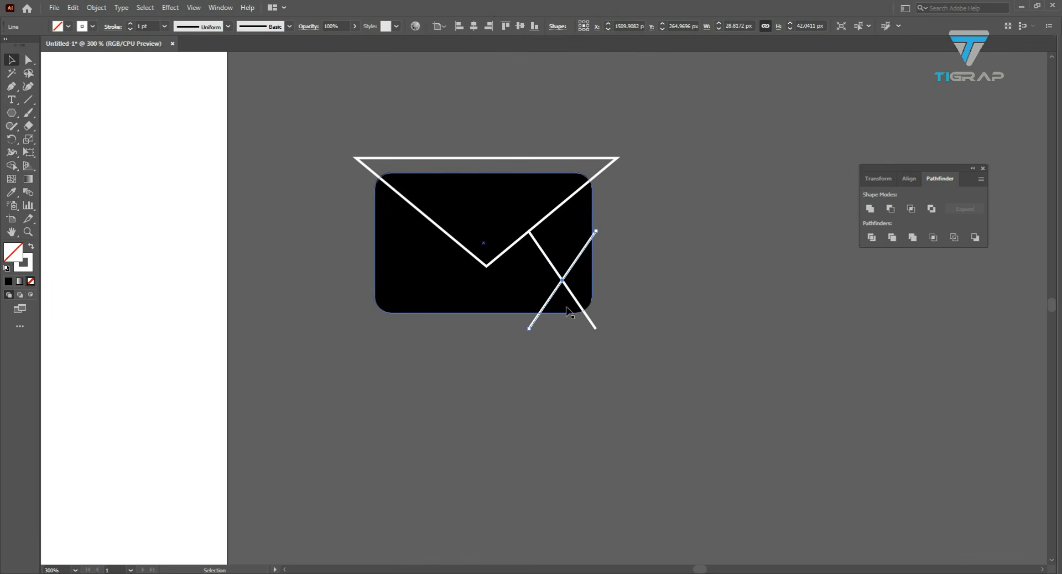
left_click_drag(535, 321, 382, 286)
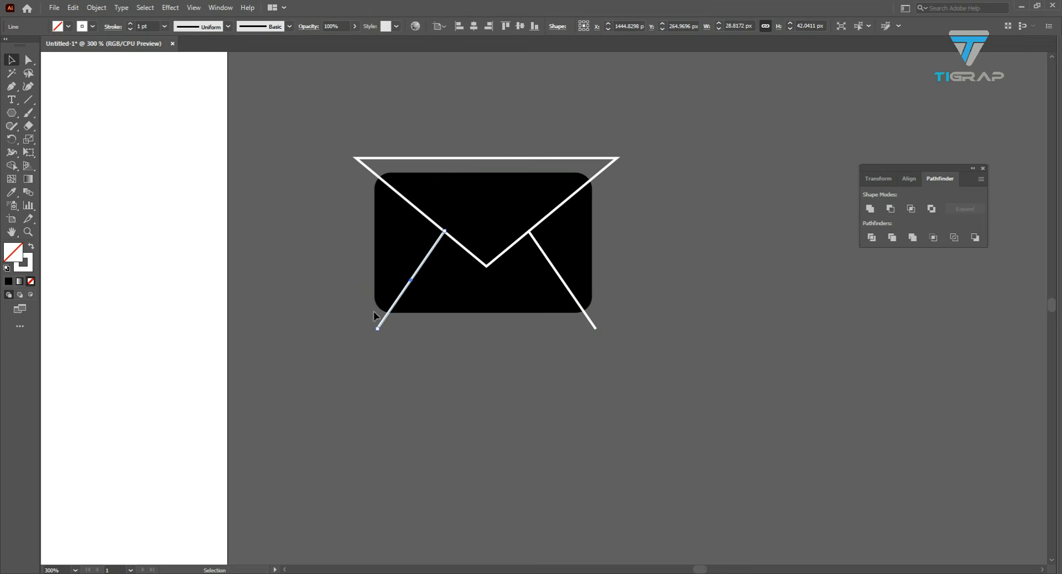
- Shift the two diagonal lines outward so they cross the envelope's lower rounded corners
scroll(374, 316, "up", 2)
left_click_drag(384, 326, 364, 326)
left_click_drag(809, 348, 821, 349)
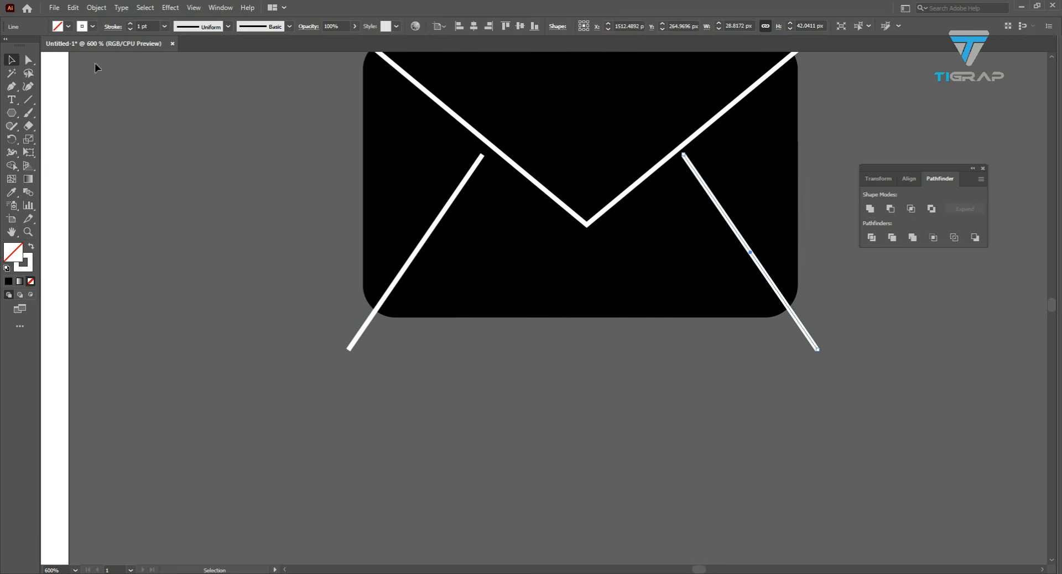
- Extend the upper end points of both diagonal lines to meet the flap's edges
left_click(29, 59)
scroll(490, 168, "up", 1)
left_click(486, 154)
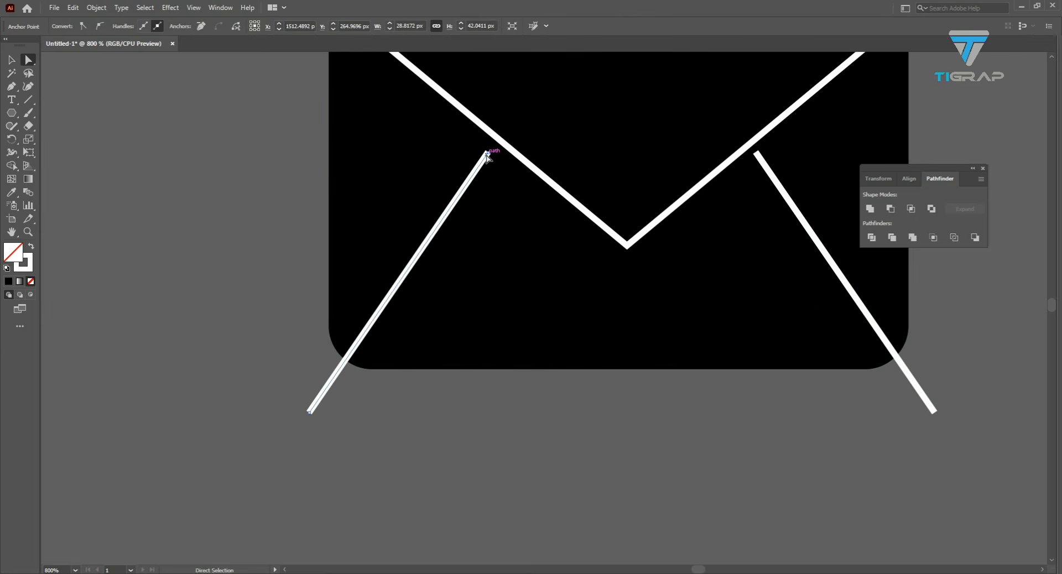
left_click_drag(486, 154, 500, 141)
left_click(756, 154)
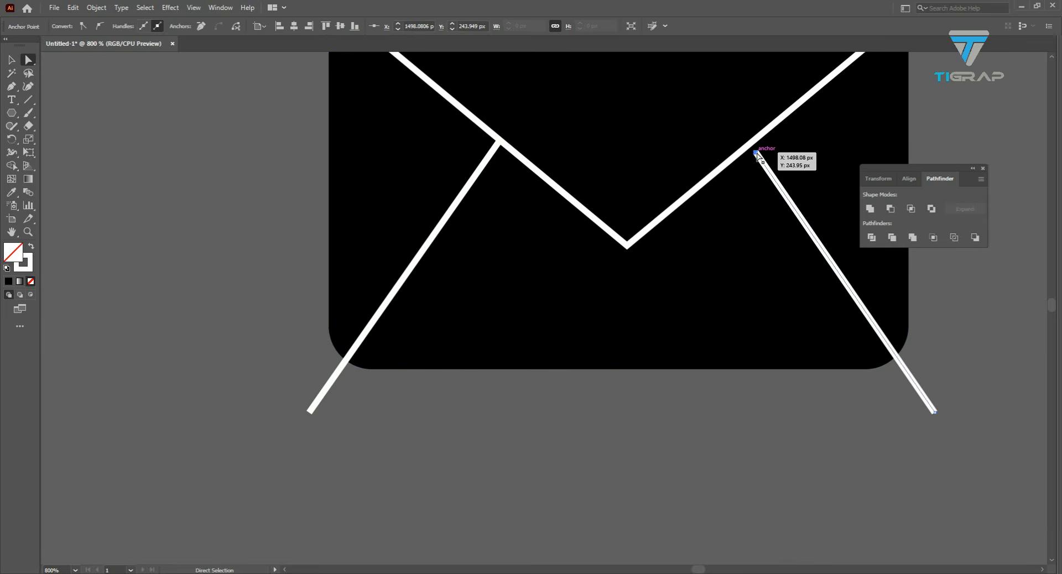
left_click_drag(757, 153, 750, 145)
- Select all envelope parts and expand their fills and strokes into shapes
scroll(637, 240, "down", 2)
key("v")
left_click(626, 322)
left_click_drag(626, 322, 478, 370)
left_click_drag(260, 105, 622, 308)
left_click(97, 8)
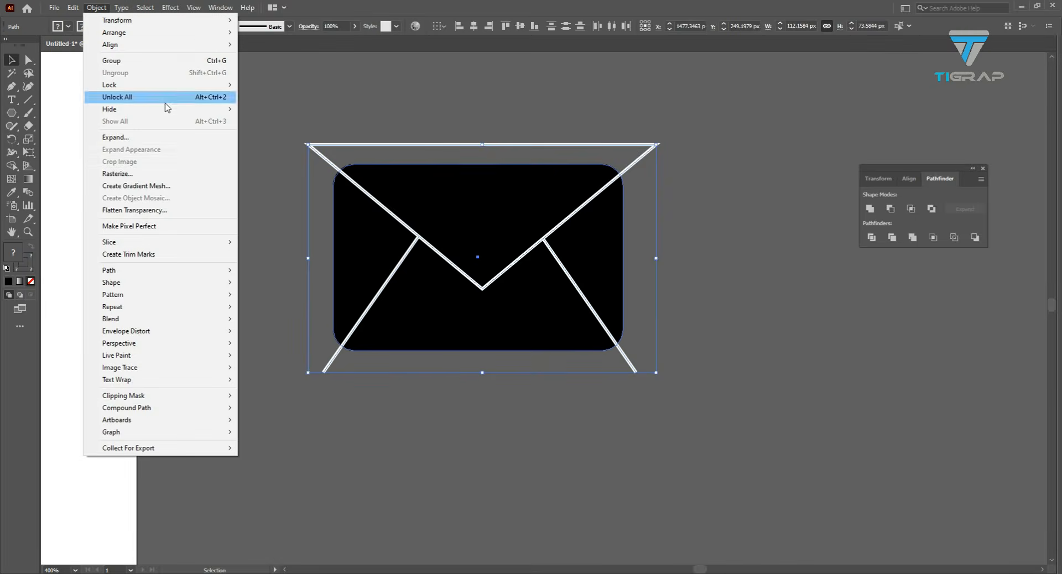
left_click(130, 139)
left_click(483, 353)
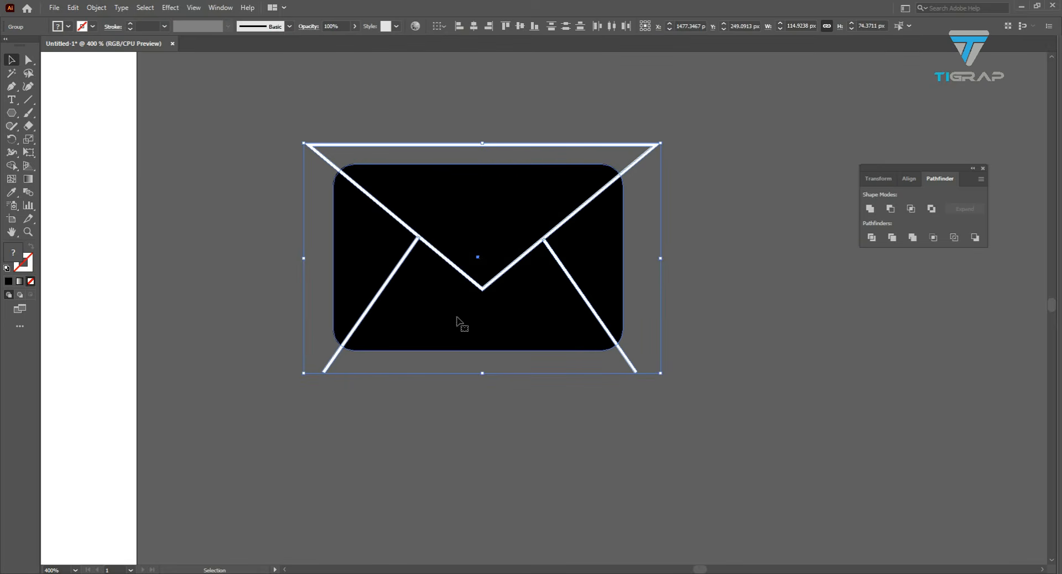
- Remove the flap part above the envelope and both protruding line ends with the Shape Builder
left_click(11, 165)
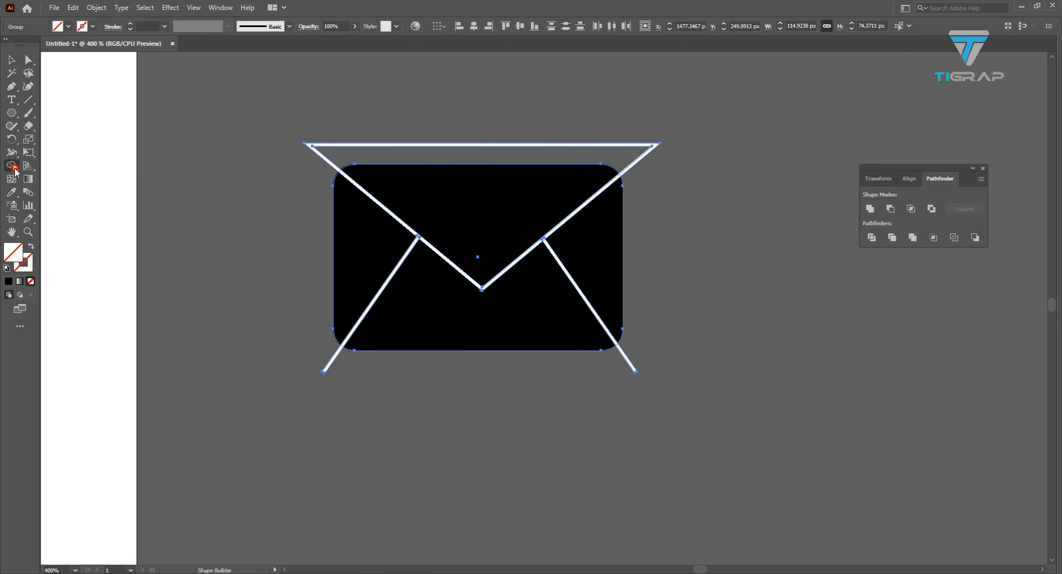
left_click(430, 151, "alt")
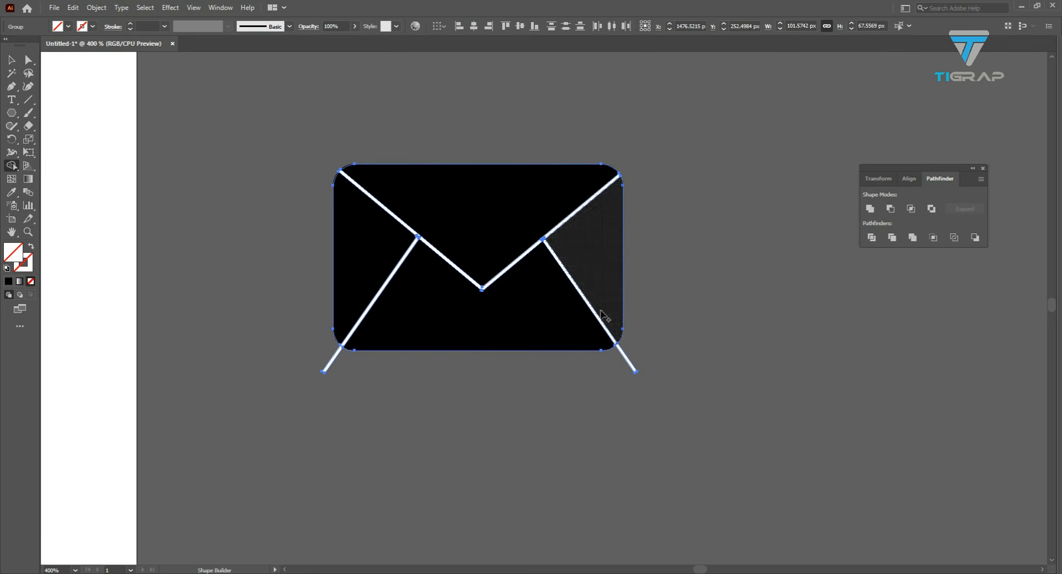
left_click(633, 358, "alt")
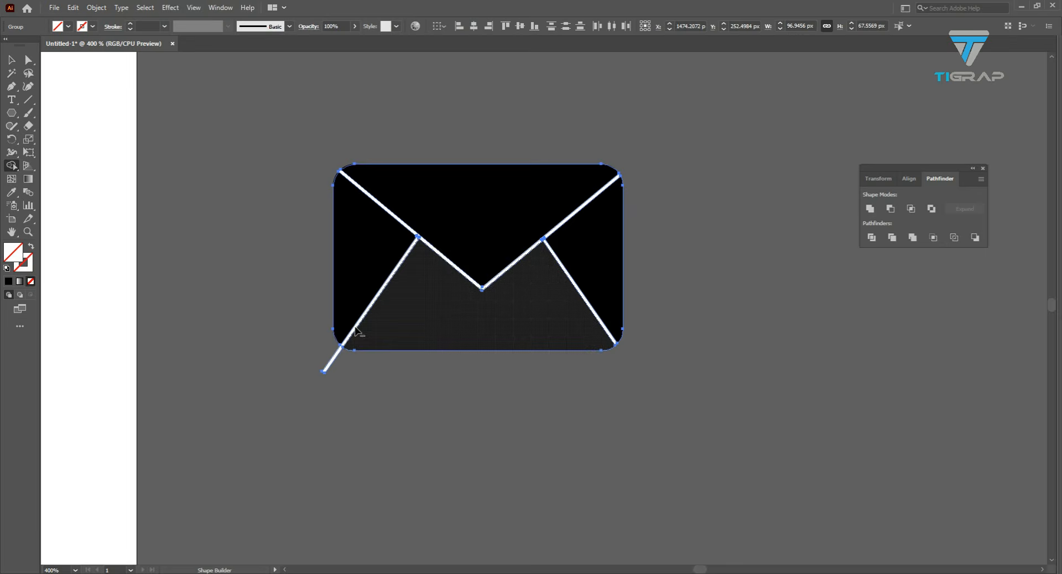
left_click(340, 365, "alt")
- Cut the white line strips and the small leftover pieces at their junctions out of the envelope with the Shape Builder
scroll(417, 257, "up", 2)
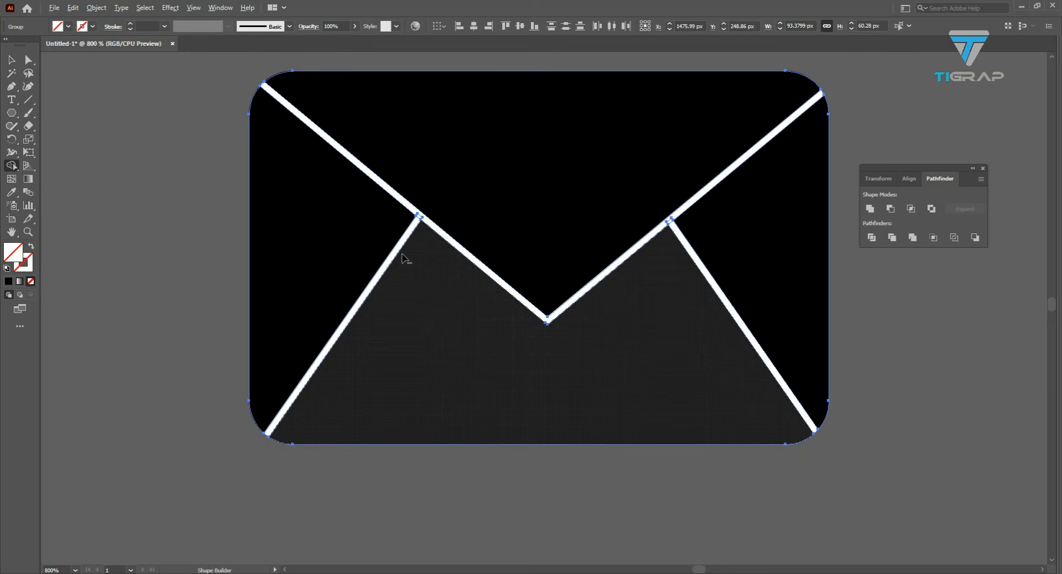
left_click_drag(400, 206, 404, 202)
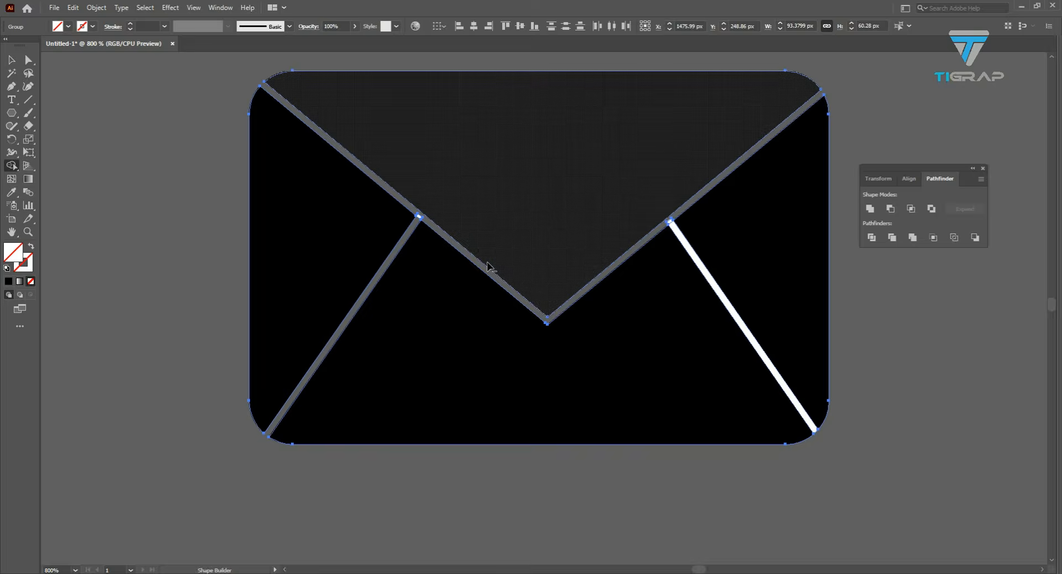
scroll(672, 223, "up", 2)
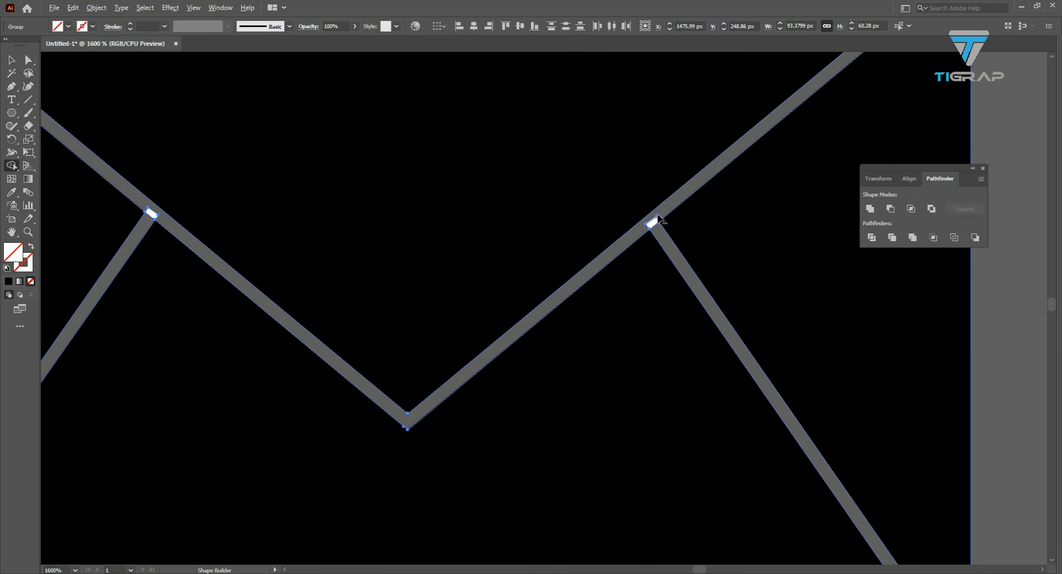
left_click(657, 224, "alt")
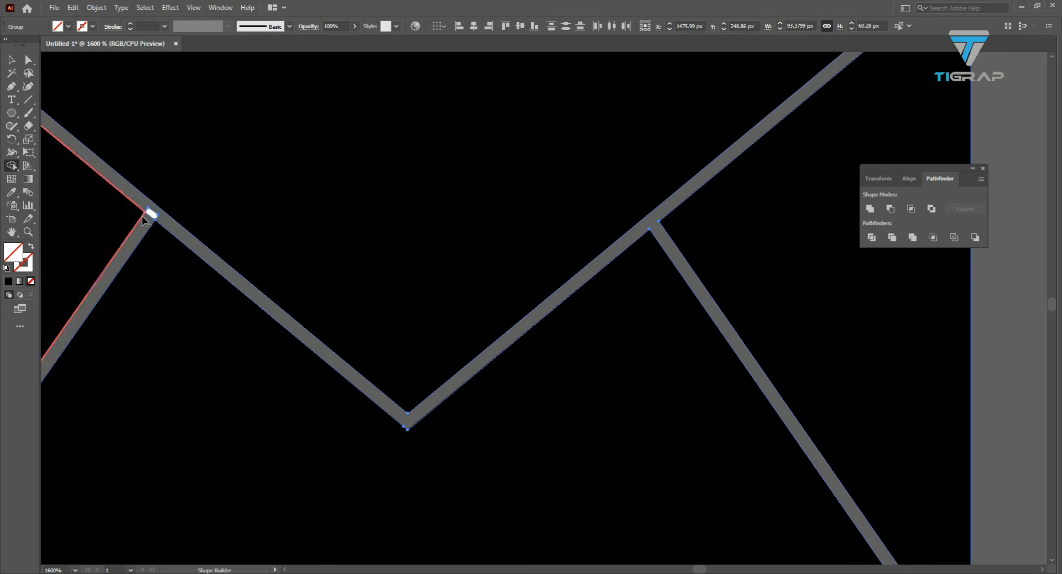
left_click(156, 213, "alt")
scroll(171, 218, "down", 3)
key("v")
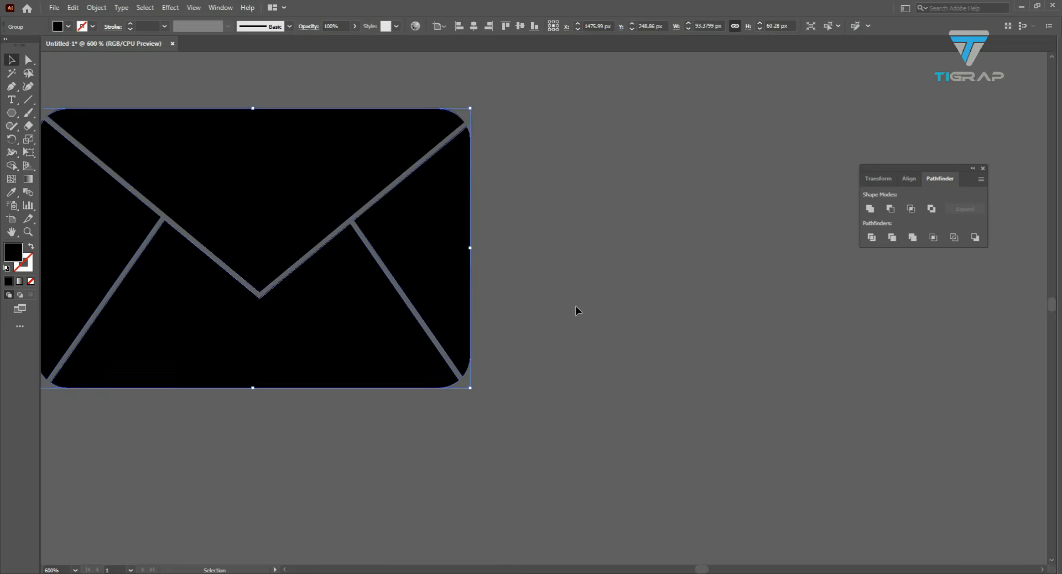
- Move the finished envelope onto the artboard beside the red circles and add a vertically aligned copy
left_click(590, 306)
scroll(619, 299, "down", 2)
left_click_drag(317, 213, 509, 320)
key("a")
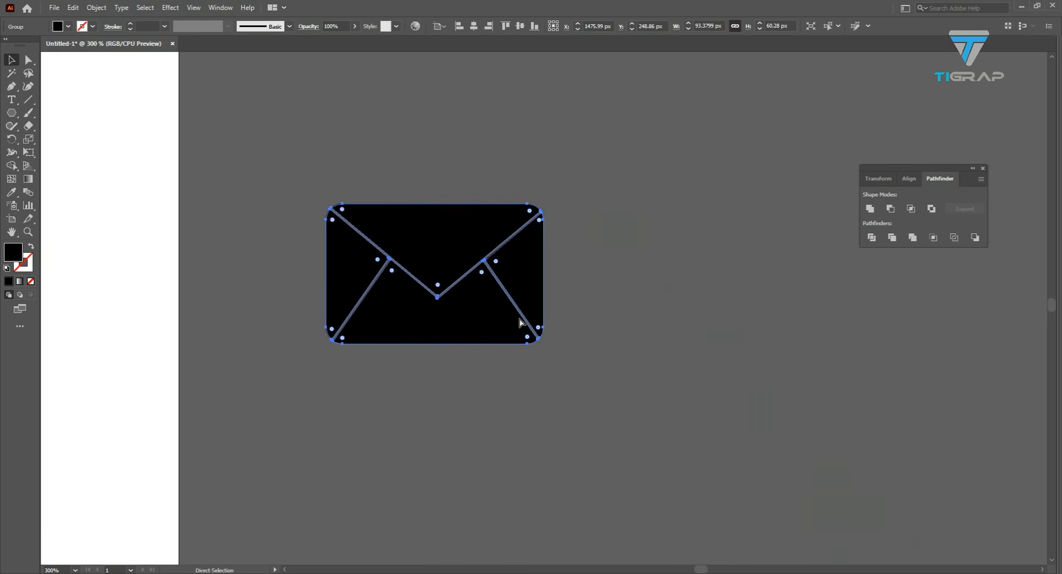
scroll(550, 314, "down", 3)
left_click_drag(531, 307, 376, 323)
- Turn the upper envelope into an outlined version with no fill and a black stroke
left_click_drag(327, 176, 411, 248)
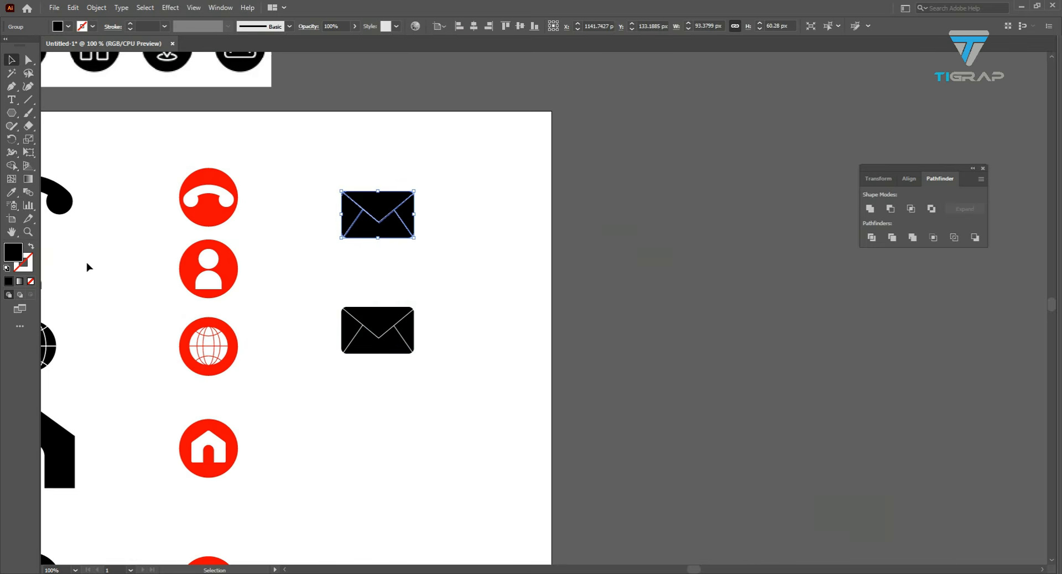
left_click(32, 248)
left_click(361, 383)
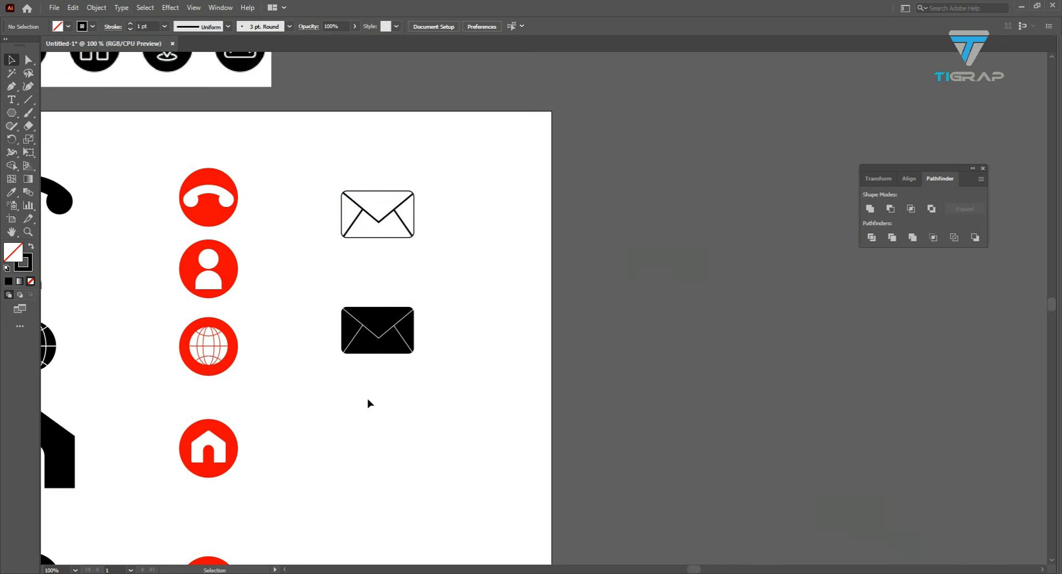
- Duplicate the solid envelope beneath itself and place a copy of the house's red circle at that position
left_click_drag(384, 404, 423, 292)
left_click_drag(423, 243, 423, 343)
left_click(263, 320)
left_click_drag(262, 320, 417, 338)
left_click(471, 340)
- Colour the lowest envelope copy white and resize it to about 56 × 36 px inside the red circle
left_click(443, 311)
key("i")
left_click(479, 322)
key("v")
scroll(421, 357, "up", 1)
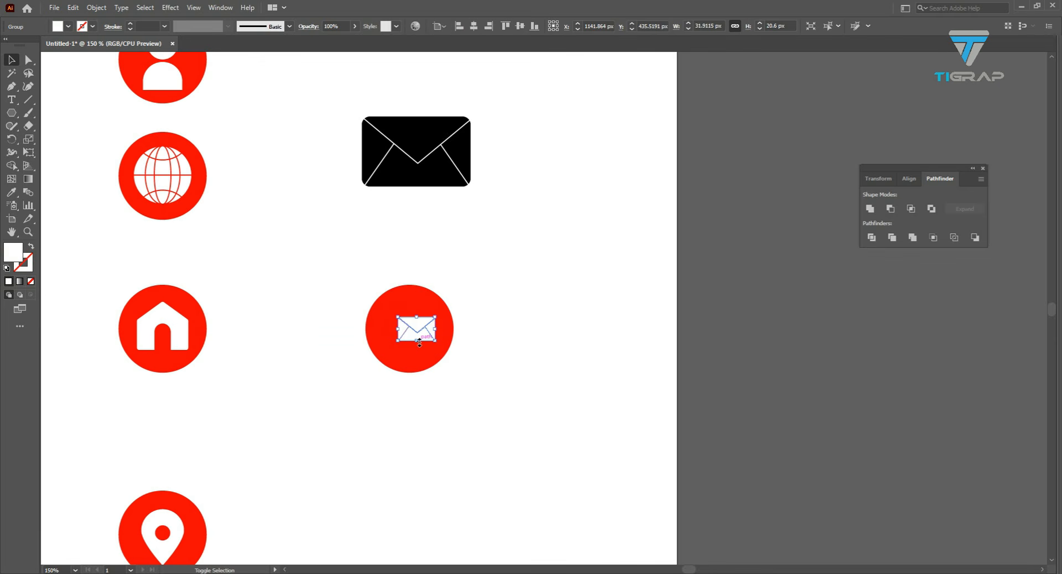
mouse_move(419, 343)
left_mouse_down()
mouse_move(434, 354)
mouse_move(420, 349)
left_mouse_up()
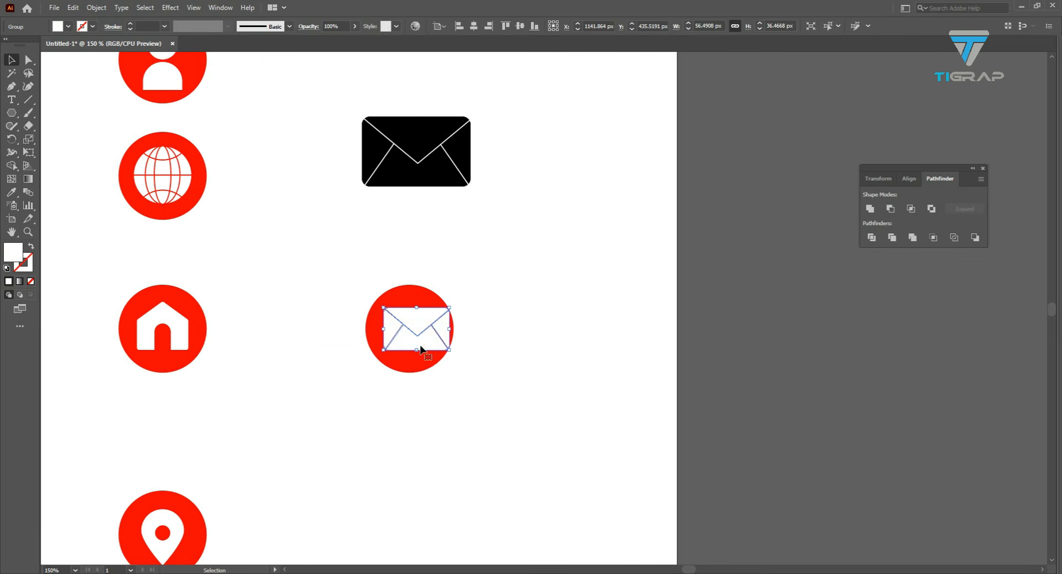